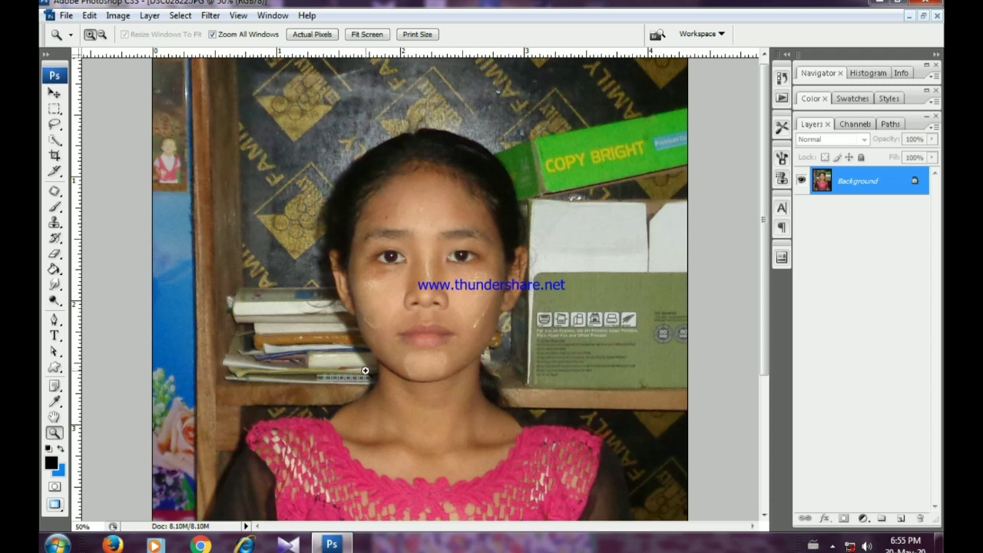
left_click(368, 391)
left_click(368, 390)
left_click(368, 390)
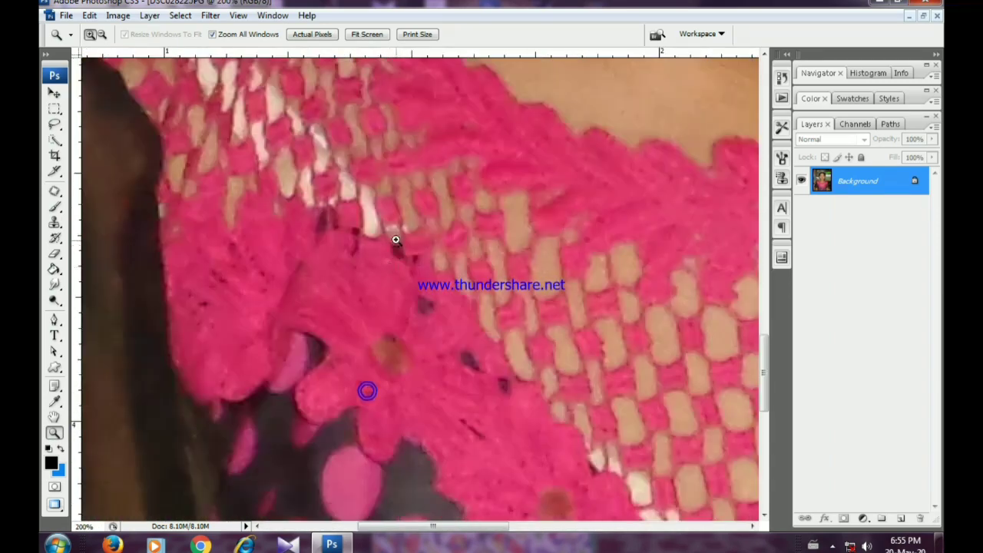
left_click_drag(398, 238, 380, 384)
left_click(400, 366, "alt")
left_click(399, 367, "alt")
left_click(399, 366, "alt")
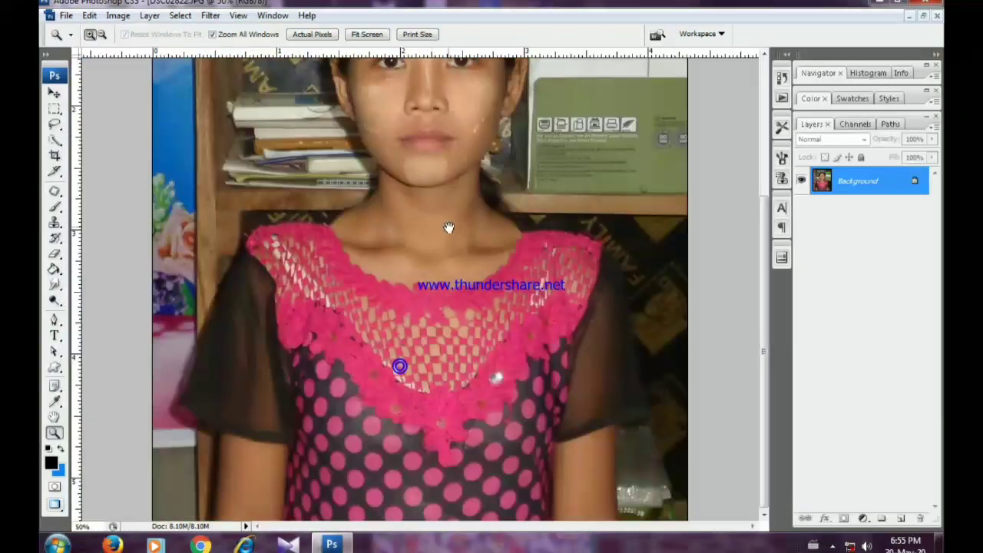
Start a Pen tool path at the woman's shoulder and neck edge, on the side with the stacked books.
scroll(369, 380, "up", 5)
left_click(400, 336)
left_click(400, 336)
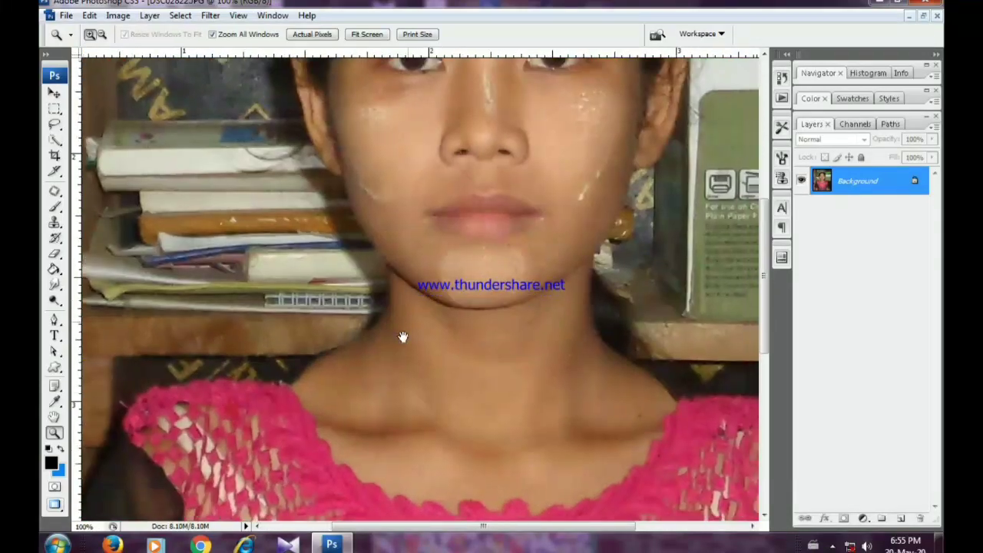
left_click_drag(404, 336, 340, 411)
key("p")
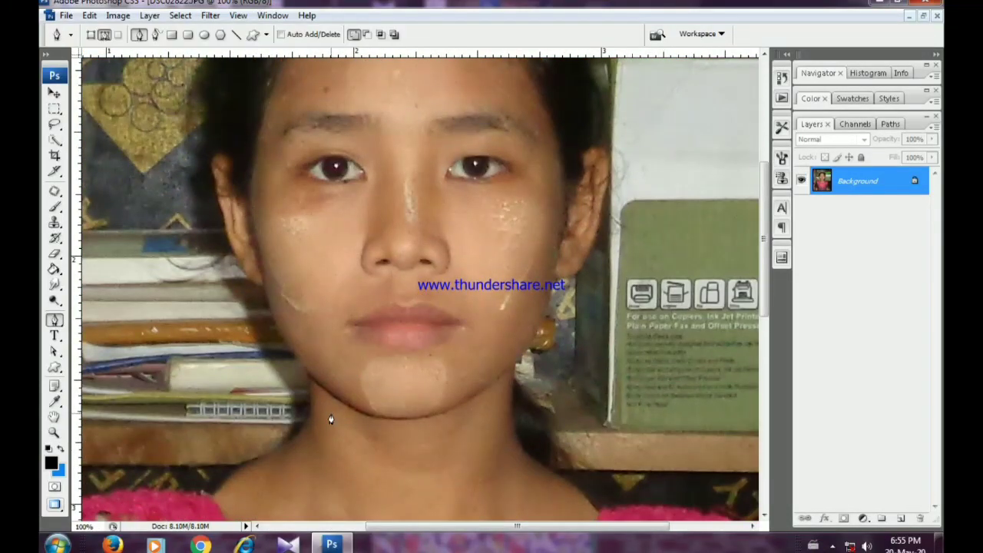
left_click(54, 321)
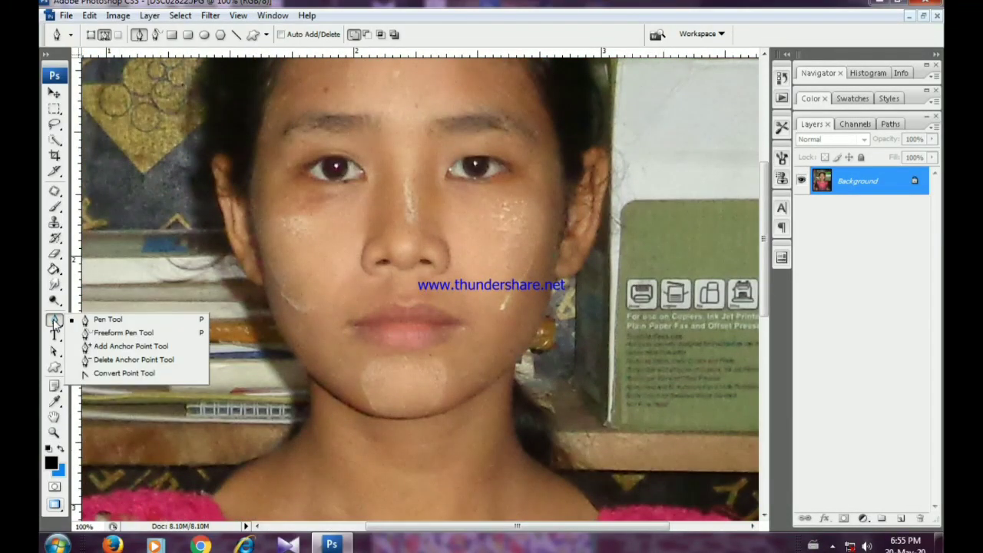
left_click(104, 319)
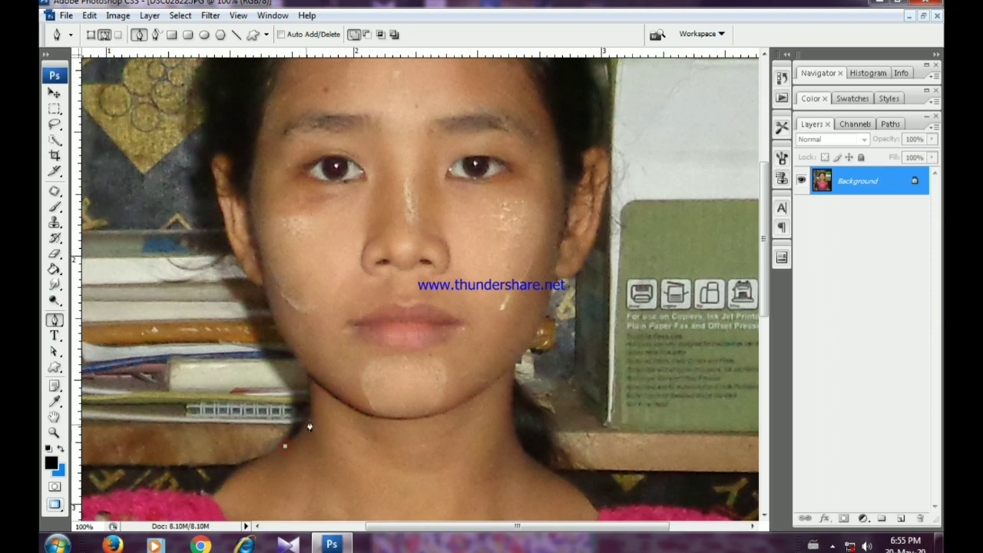
left_click_drag(314, 421, 313, 405)
Continue the pen path along the jaw and cheek edge to the earlobe on the bookshelf side.
scroll(301, 330, "up", 3)
key("z")
left_click(306, 436)
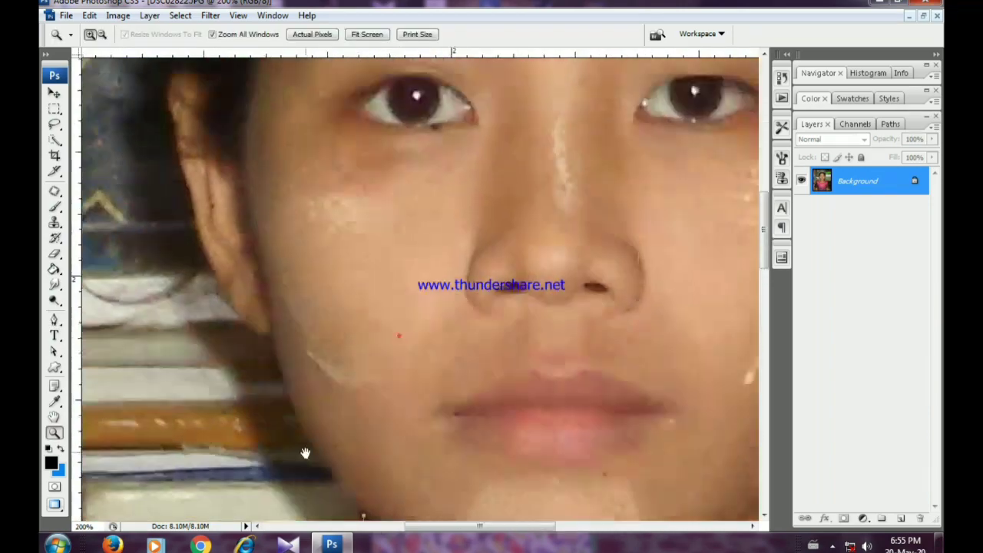
key("p")
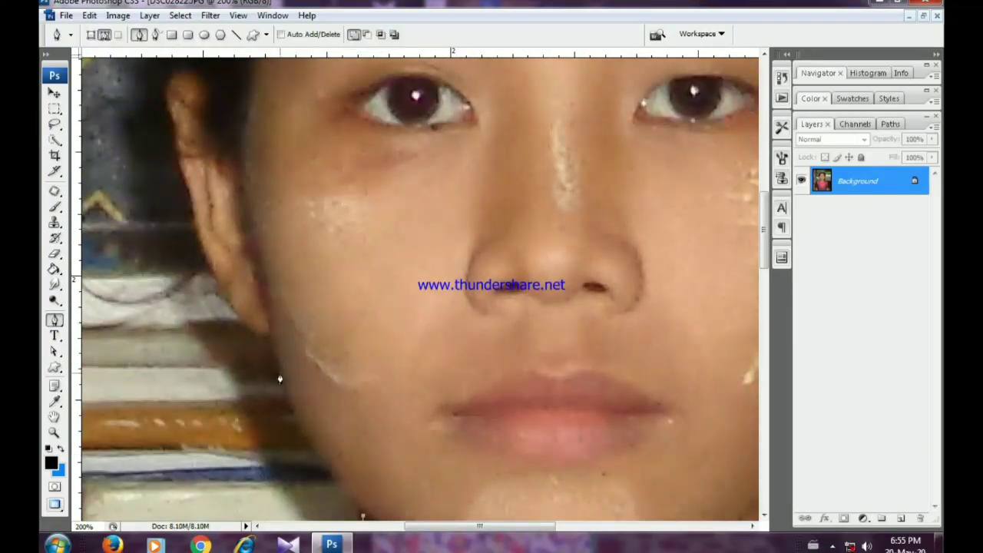
left_click_drag(280, 377, 265, 315)
left_click(282, 375, "alt")
left_click(272, 337)
left_click_drag(264, 307, 249, 326)
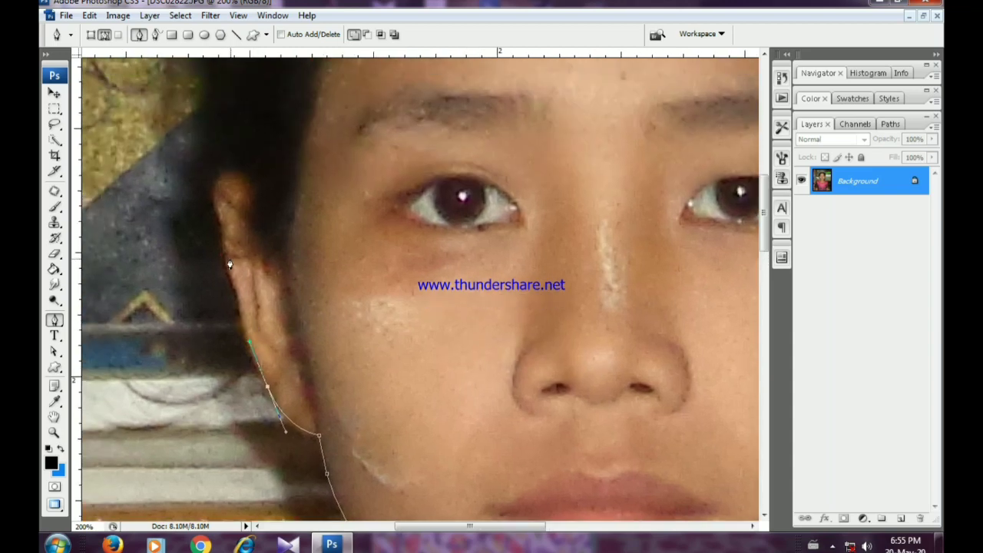
Extend the path up the outer edge of the ear on the bookshelf side to its tip.
left_click_drag(223, 253, 211, 186)
left_click(211, 170)
left_click_drag(223, 129, 227, 302)
scroll(268, 279, "up", 1)
Curve the path from the ear tip up along the outer edge of the hair towards the crown.
key("z")
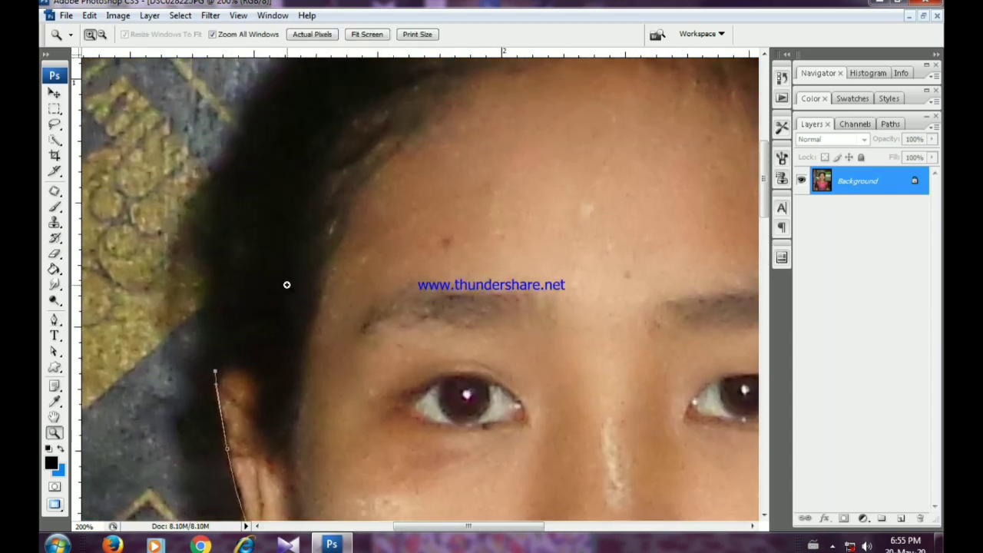
left_click(287, 285, "alt")
left_click_drag(501, 273, 374, 307)
key("p")
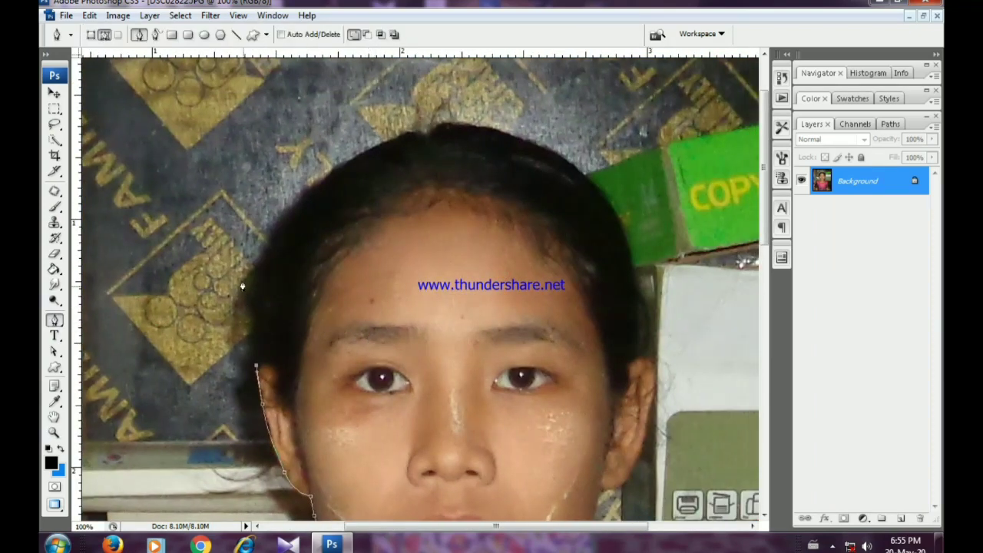
left_click_drag(335, 168, 420, 102)
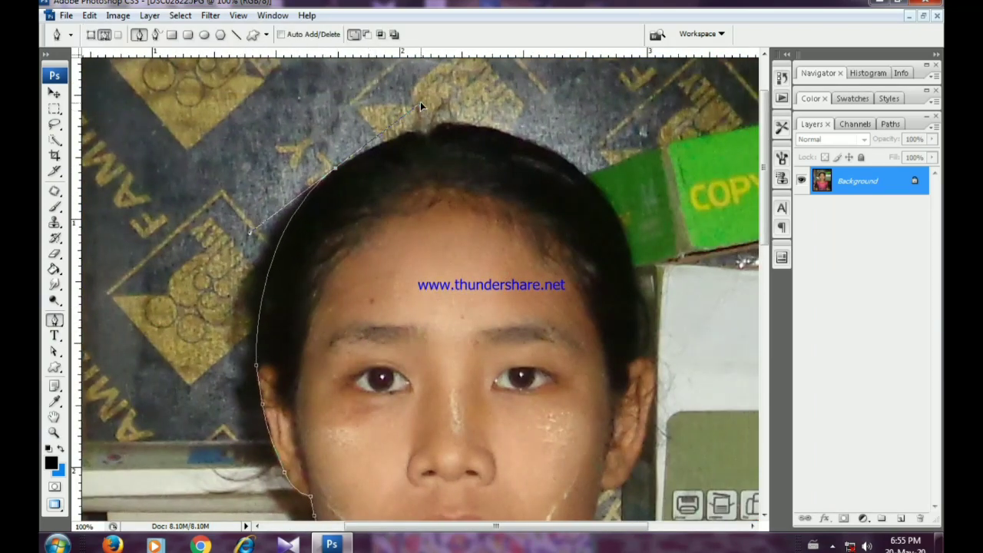
left_click(336, 170, "alt")
Trace the path over the crown and down the hair edge beside the green Copy Bright box.
left_click_drag(454, 158, 365, 189)
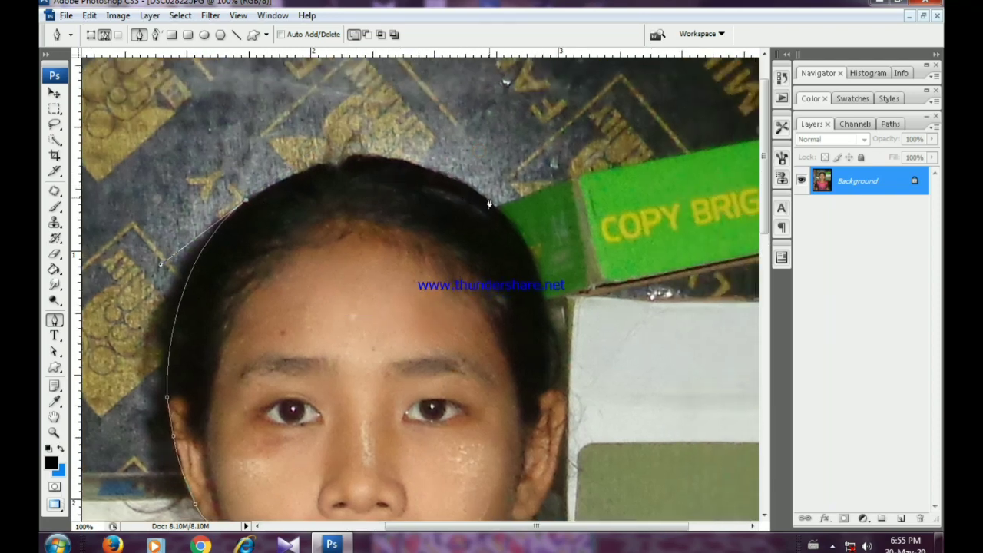
left_click_drag(490, 204, 614, 298)
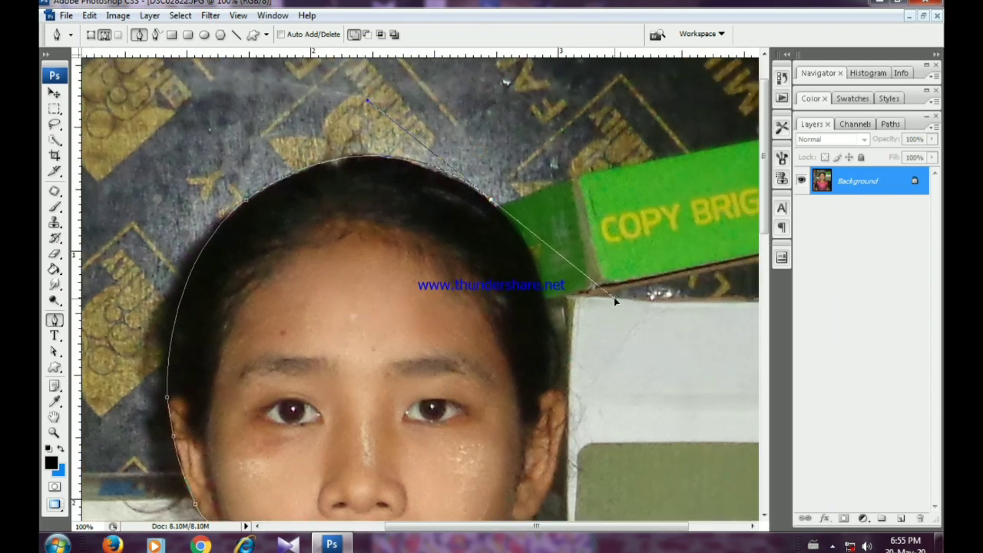
left_click(491, 202, "alt")
left_click(526, 246, "ctrl")
left_click_drag(463, 311, 479, 302)
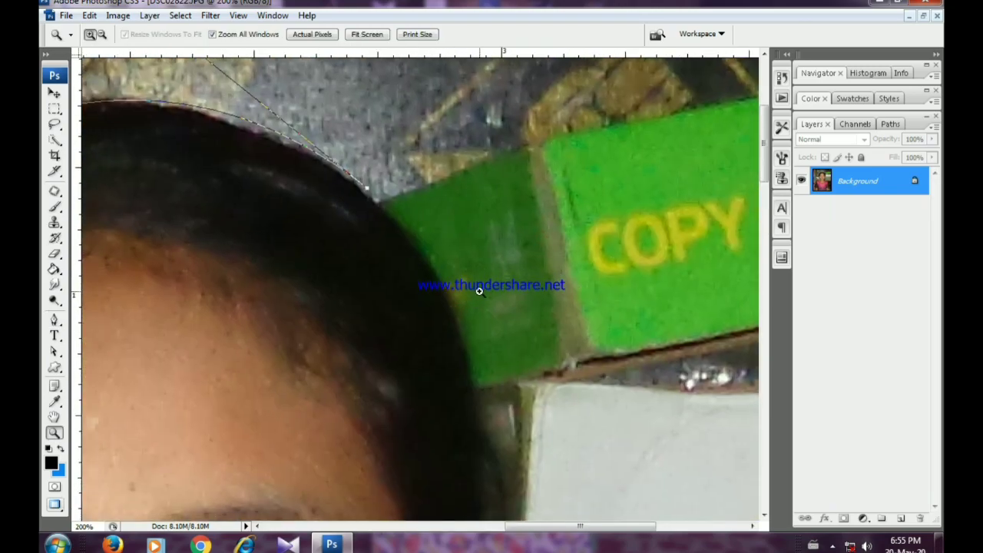
left_click_drag(474, 388, 469, 296)
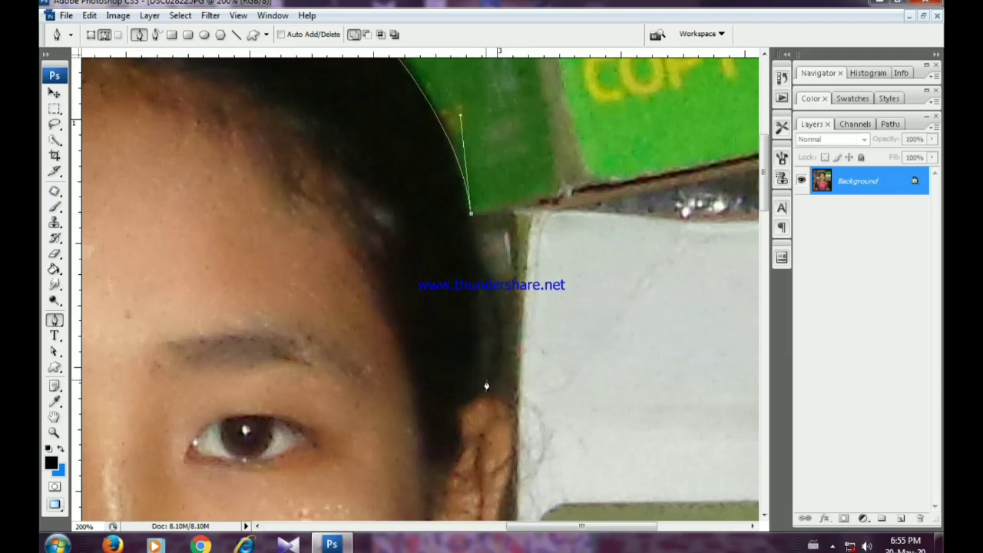
Trace the path down the remaining hair and around the outer edge of the ear beside the cartons.
left_click_drag(488, 377, 489, 419)
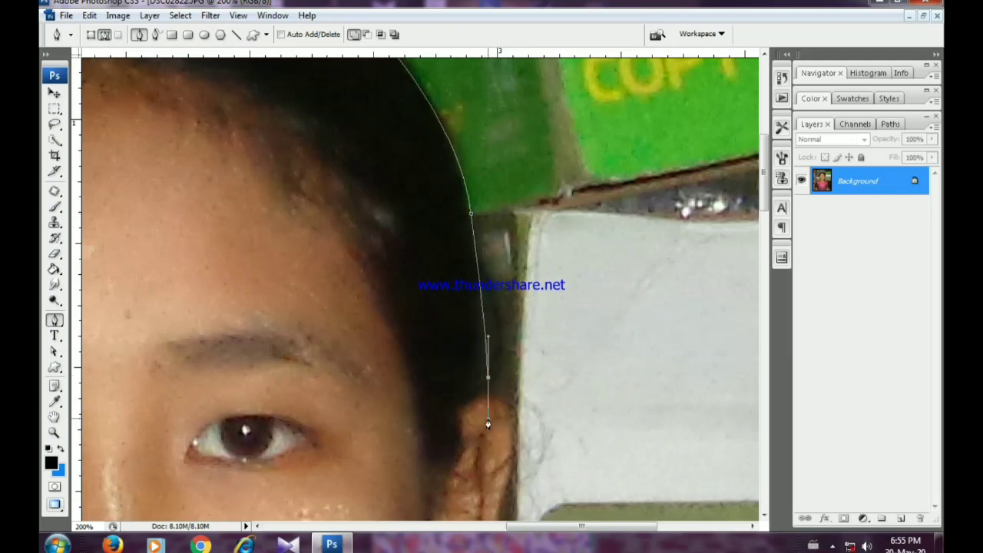
left_click(491, 379, "alt")
left_click(489, 379)
left_click_drag(488, 426, 472, 263)
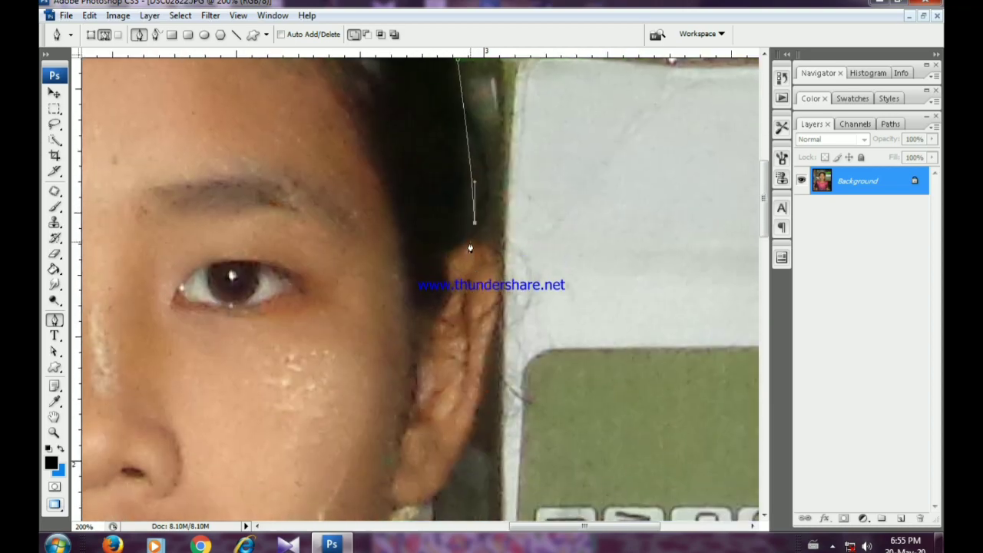
left_click_drag(503, 297, 522, 199)
left_click_drag(474, 335, 425, 352)
left_click_drag(404, 406, 487, 129)
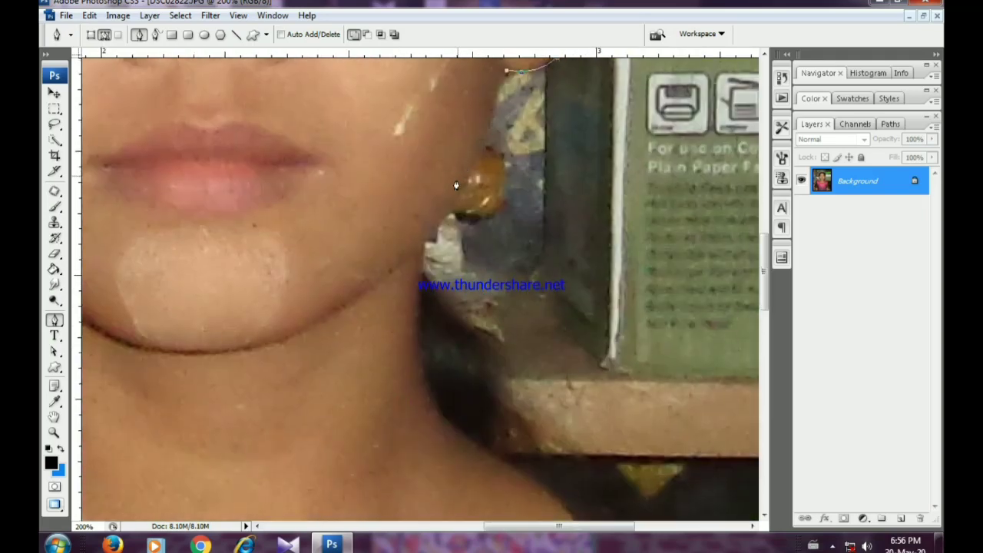
Continue the path from the earlobe along the jaw and neck to the shoulder at the dress edge.
left_click_drag(446, 220, 419, 247)
left_click(422, 252)
left_click_drag(424, 367, 440, 353)
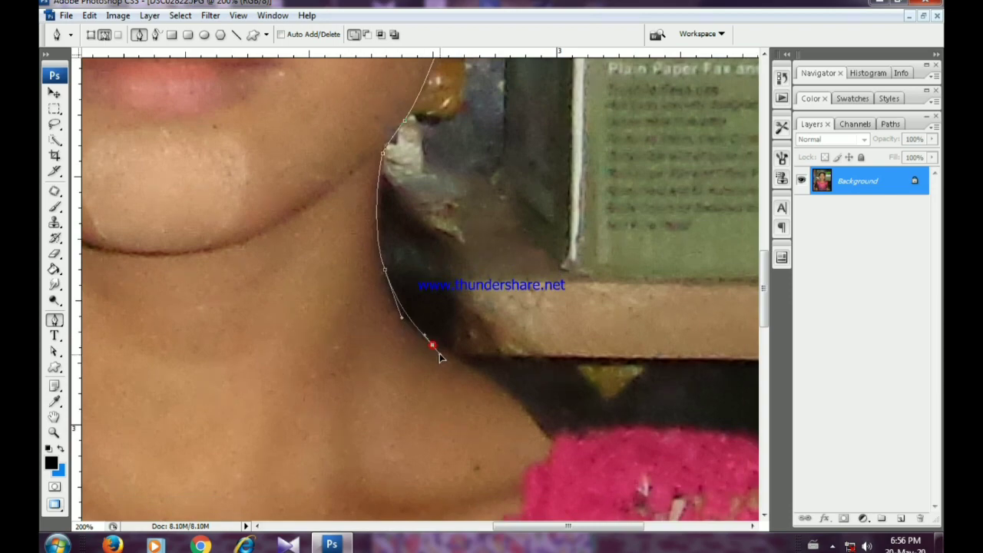
left_click_drag(538, 424, 517, 460)
left_click_drag(445, 494, 434, 487)
Run the path across the upper chest above the pink neckline and close it at its starting point.
left_click_drag(433, 490, 603, 235)
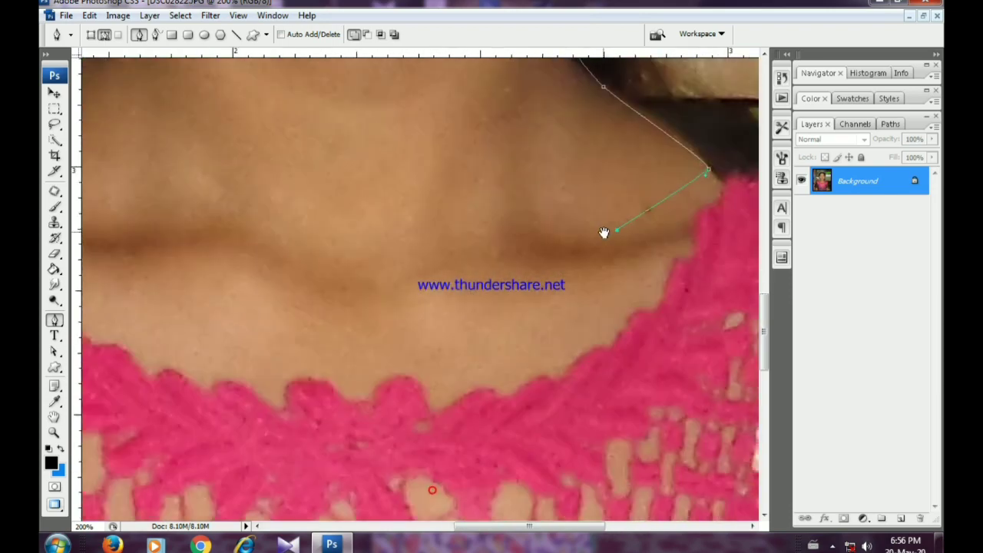
left_click_drag(377, 340, 290, 334)
left_click_drag(268, 293, 490, 393)
left_click_drag(317, 349, 263, 273)
left_click_drag(266, 235, 301, 164)
left_click(314, 151)
Convert the closed head-and-neck path into a selection.
right_click(314, 153)
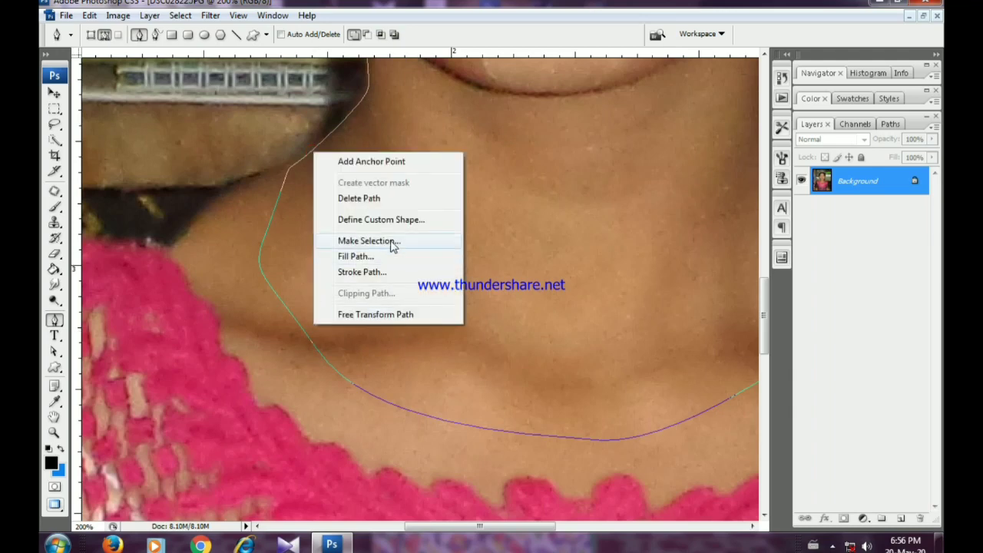
left_click(329, 137)
right_click(329, 137)
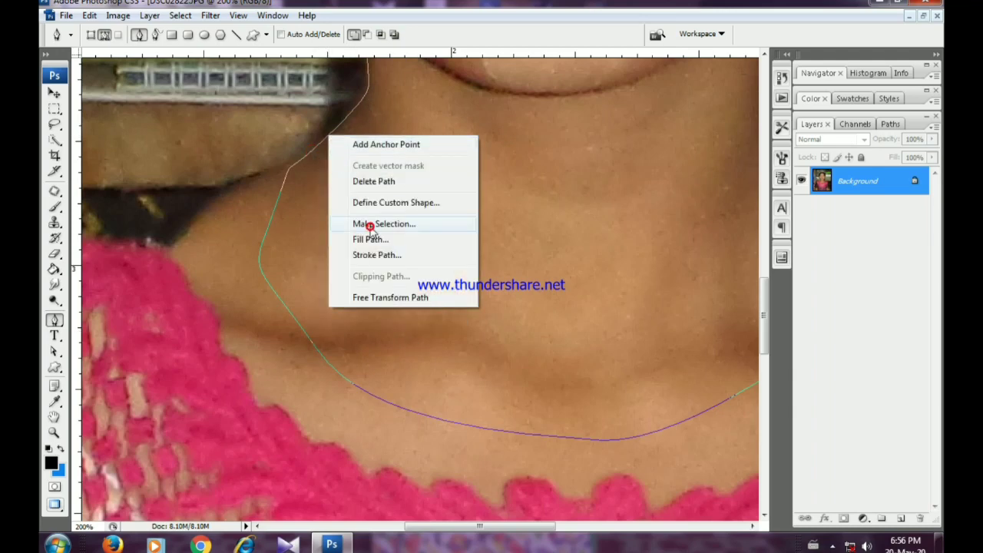
left_click(370, 224)
left_click(626, 153)
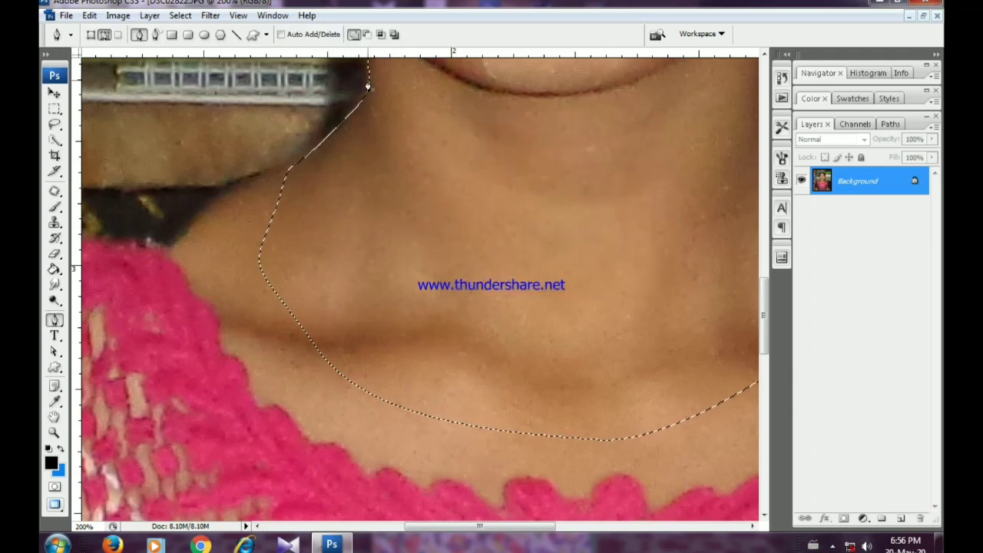
Feather the head-and-neck selection with a radius of 0.5 pixels.
left_click(208, 17)
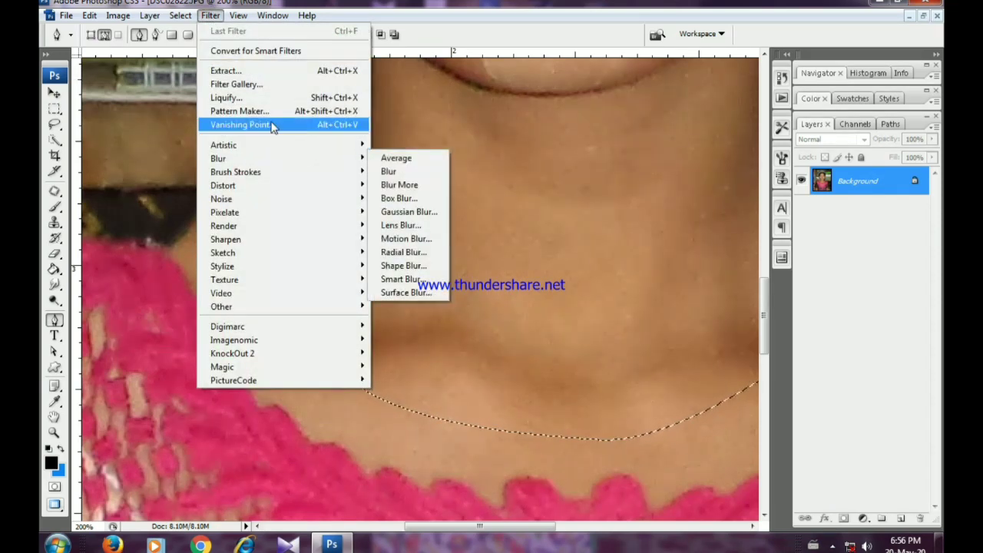
left_click(181, 15)
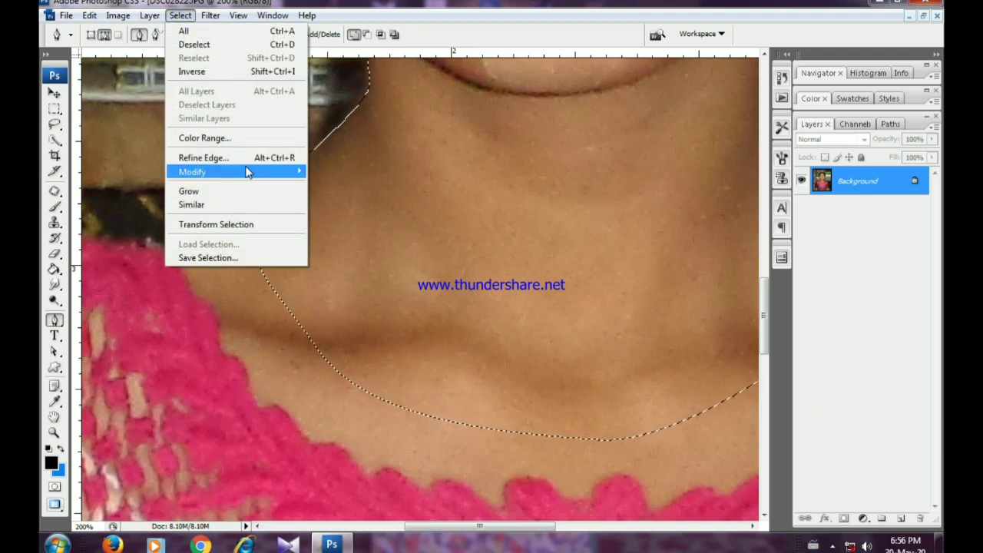
mouse_move(245, 170)
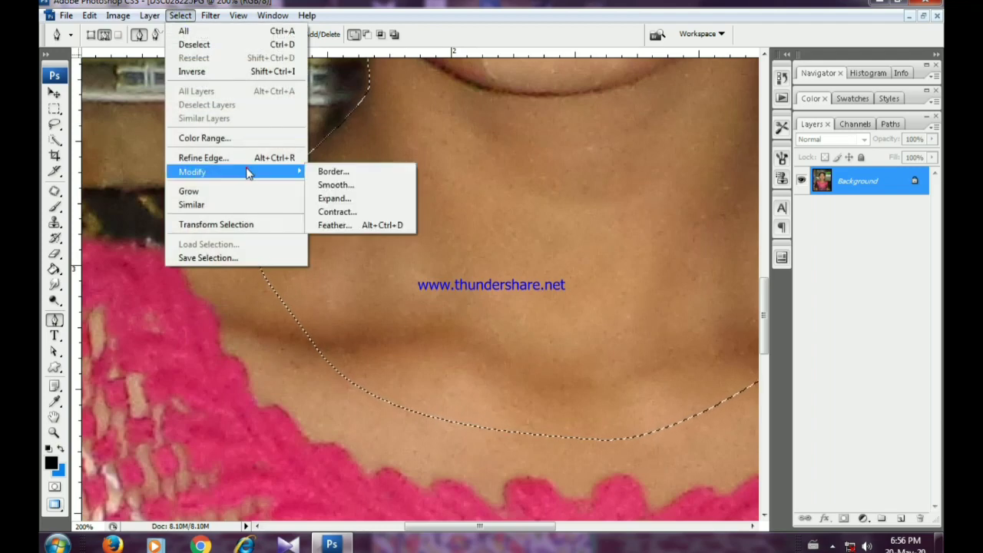
left_click(347, 224)
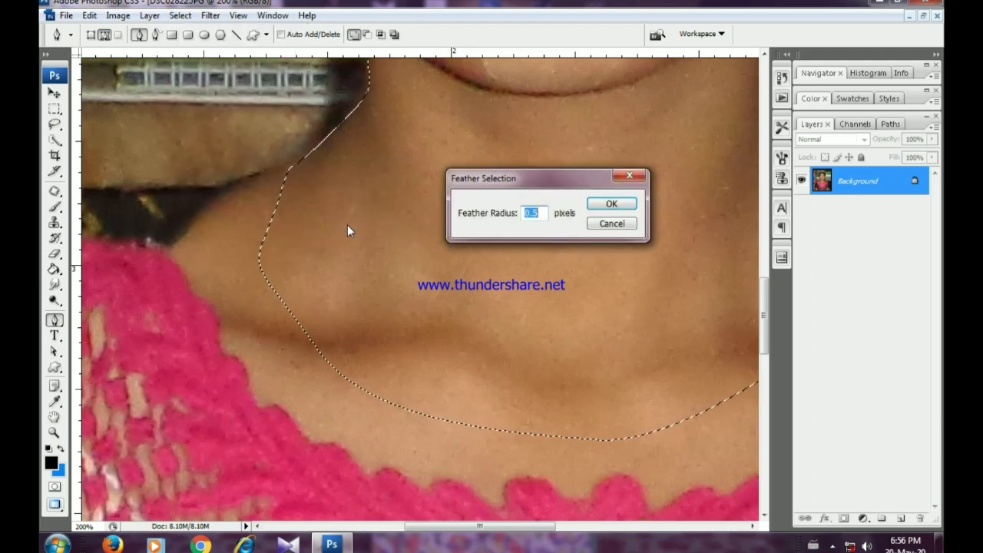
left_click(611, 205)
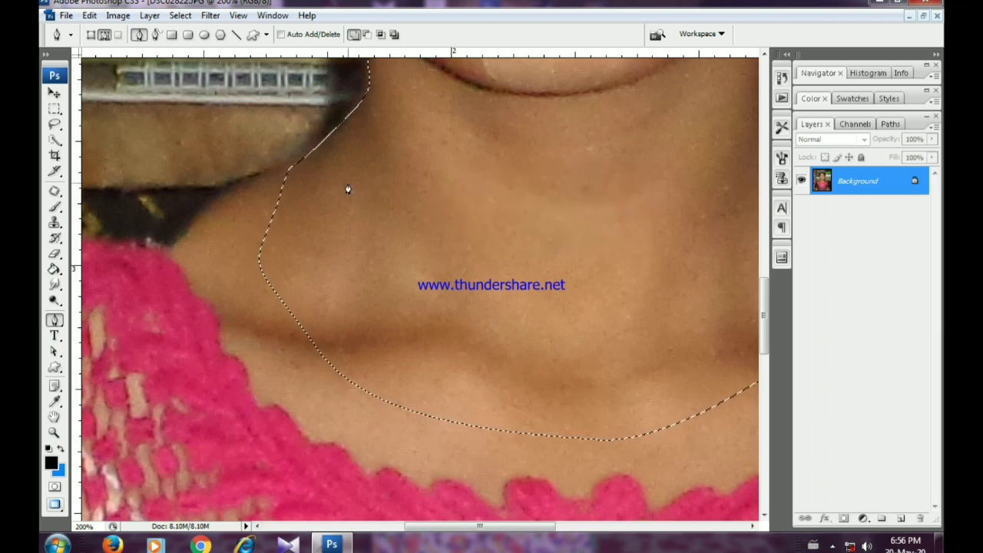
Copy the selected head and neck to a new layer and hide the Background layer.
key("ctrl+j")
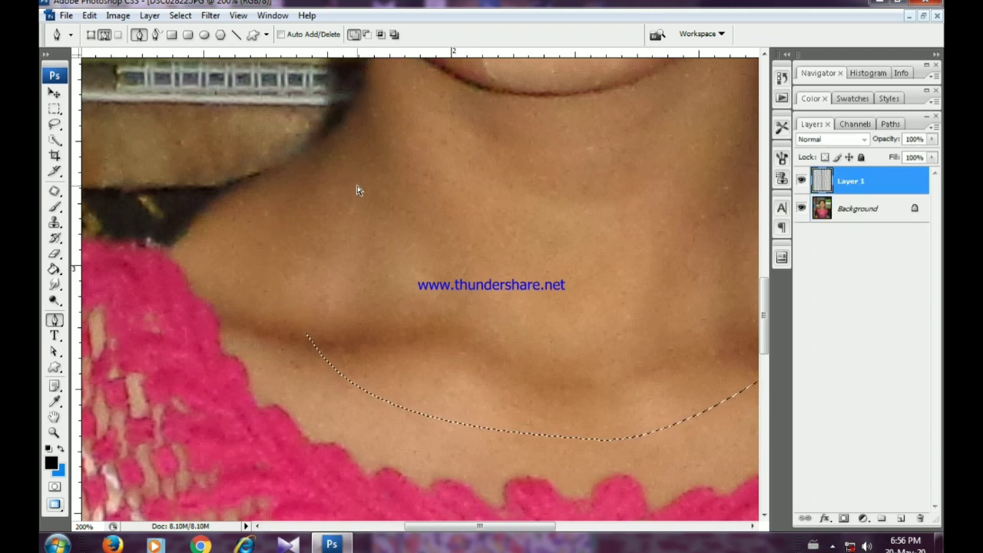
left_click(802, 208)
key("z")
left_click(470, 250, "alt")
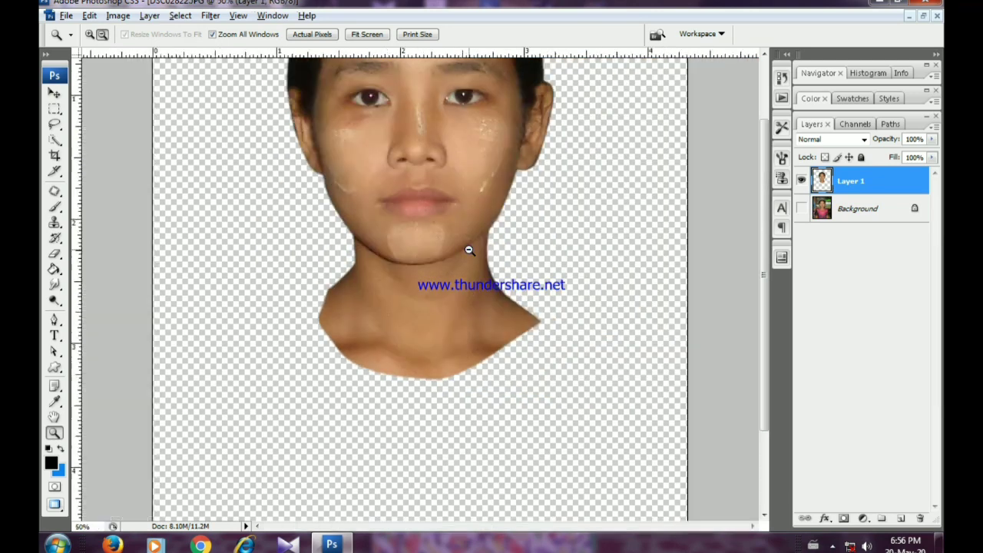
left_click(470, 249, "alt")
left_click(469, 250, "alt")
Scale the cut-out head to 93.8% and move it slightly up on the canvas.
left_click(53, 94)
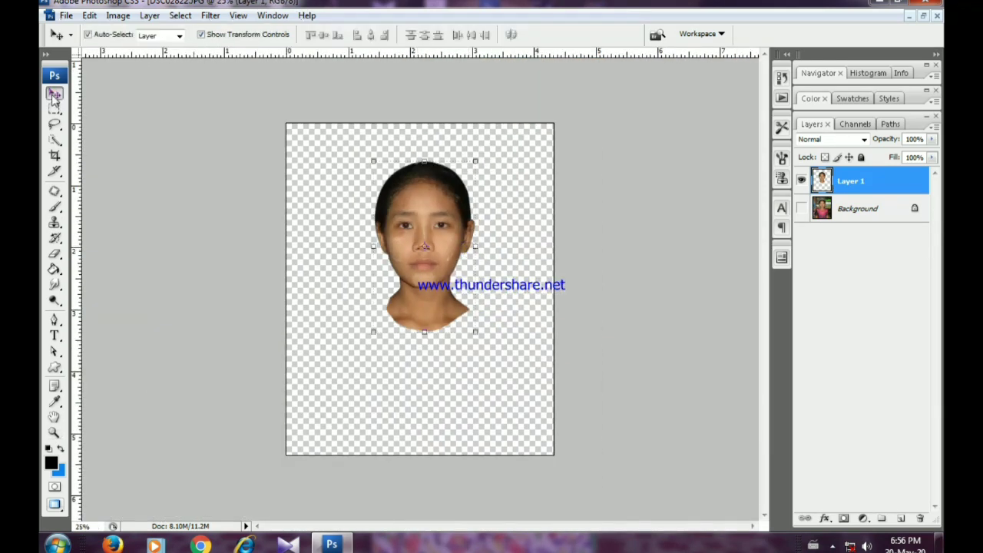
left_click_drag(476, 160, 470, 171)
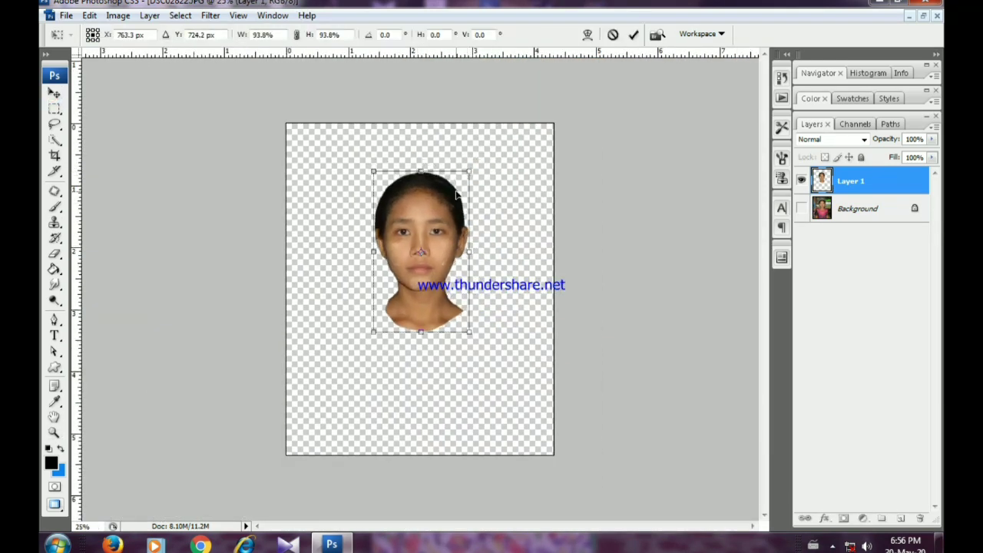
key("Return")
left_click_drag(439, 217, 441, 206)
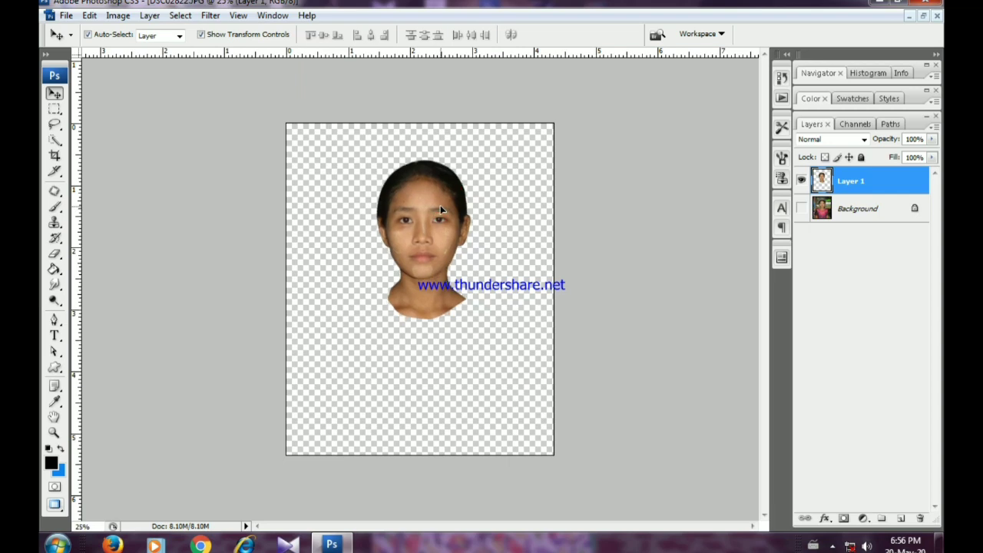
Restore the maximized document to a floating window and bring the DSC02823.JPG photo to the front.
left_click(923, 16)
left_click(428, 106)
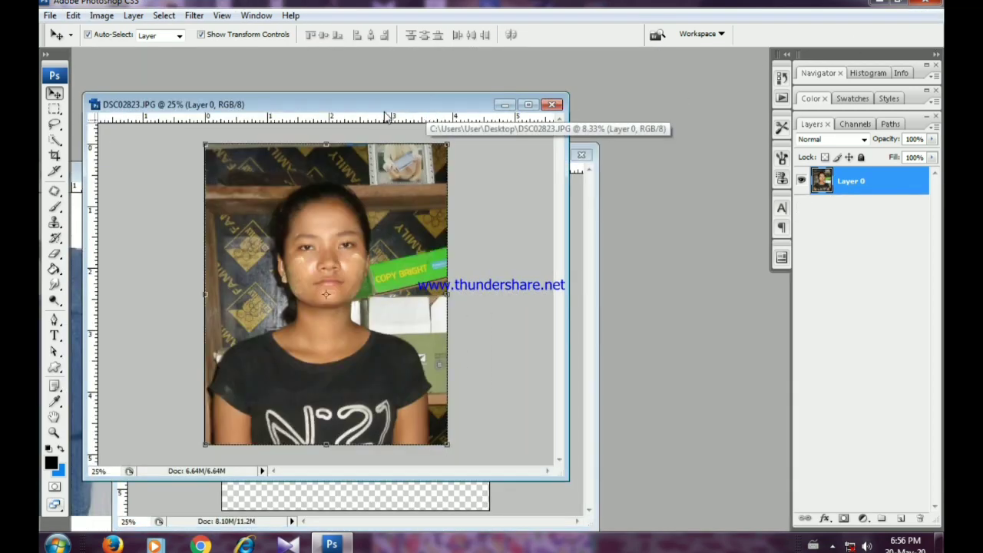
Bring the Blouses.tif clothing sheet forward, reduce its zoom, and arrange its window beside DSC02822.JPG.
left_click(77, 269)
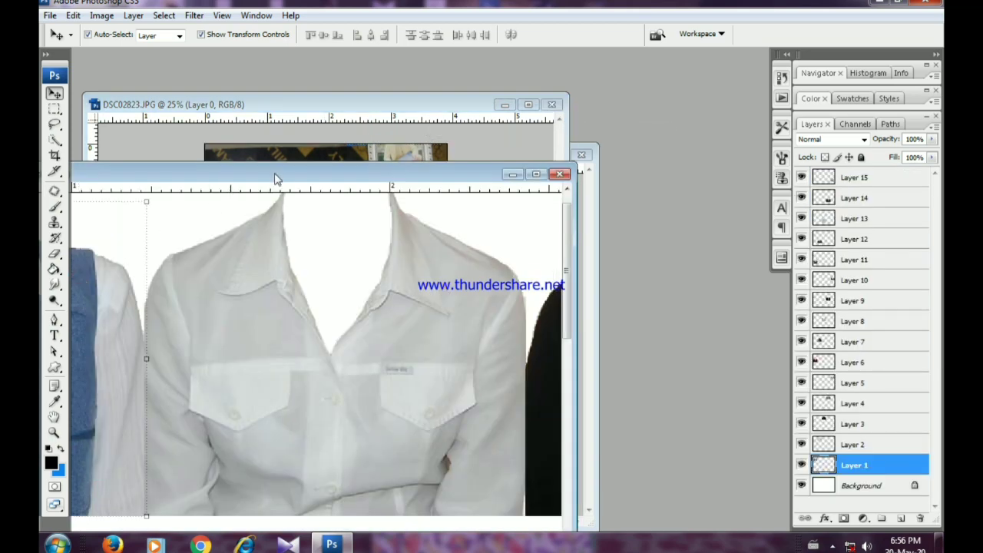
left_click_drag(235, 186, 233, 141)
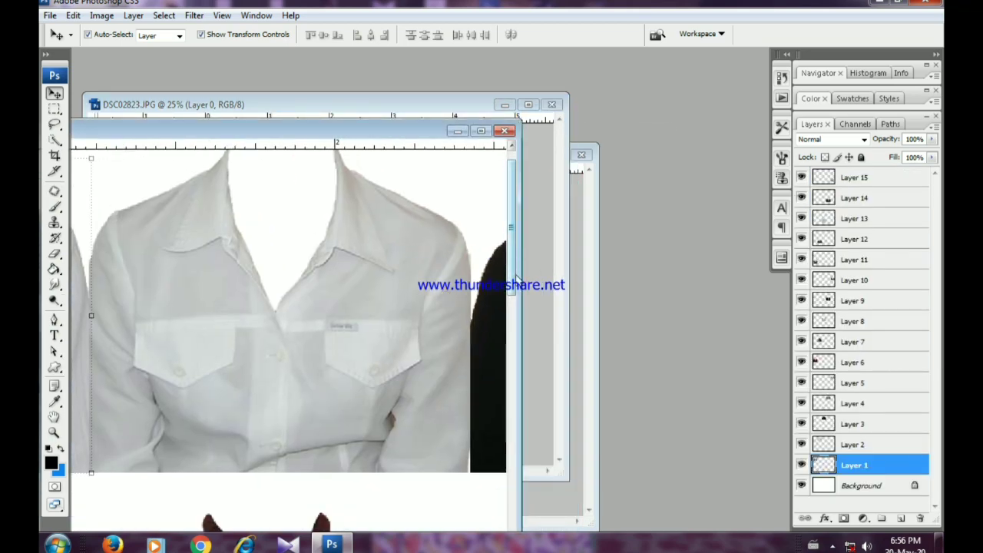
left_click_drag(517, 279, 517, 405)
key("z")
left_click(407, 388, "alt")
left_click(407, 388, "alt")
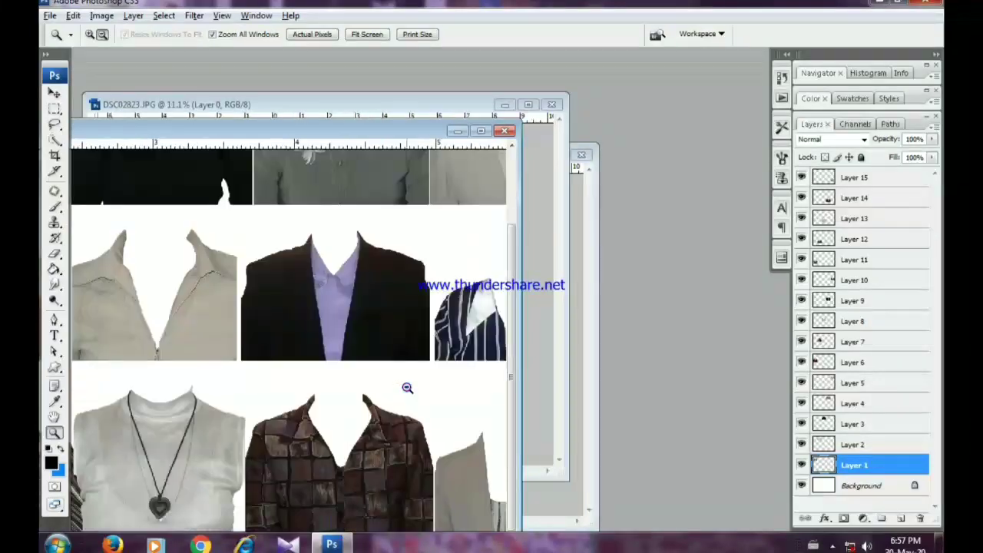
left_click(407, 388, "alt")
left_click_drag(359, 133, 187, 193)
left_click(572, 496)
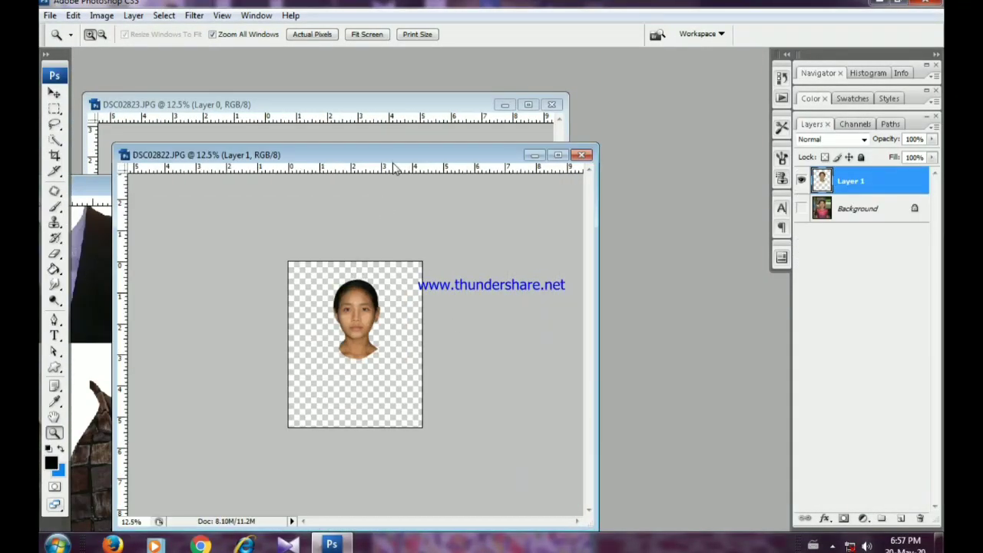
left_click_drag(390, 163, 510, 137)
left_click(54, 92)
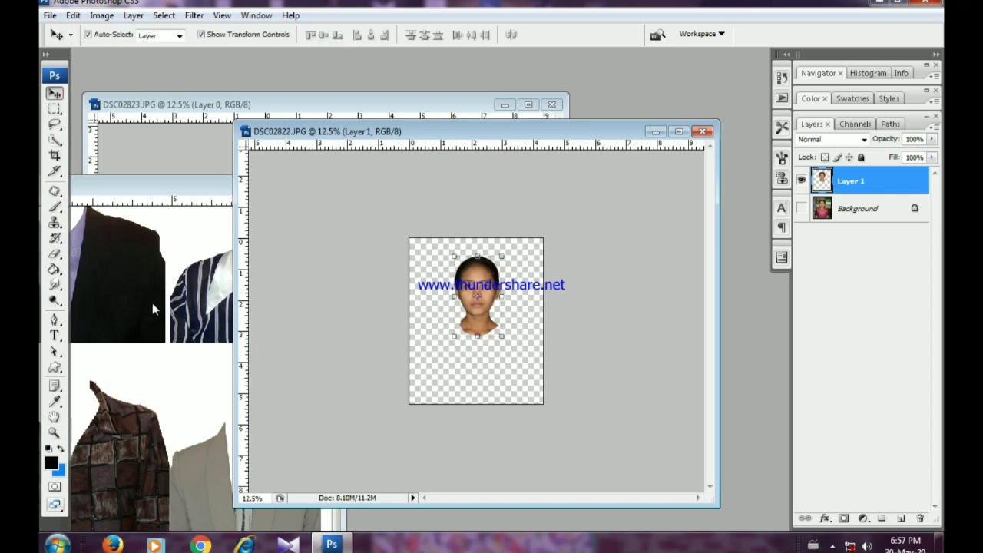
Copy the black blazer with the lilac shirt from Blouses.tif into DSC02822.JPG as a layer above the head.
left_click(146, 298)
left_click_drag(205, 193, 374, 208)
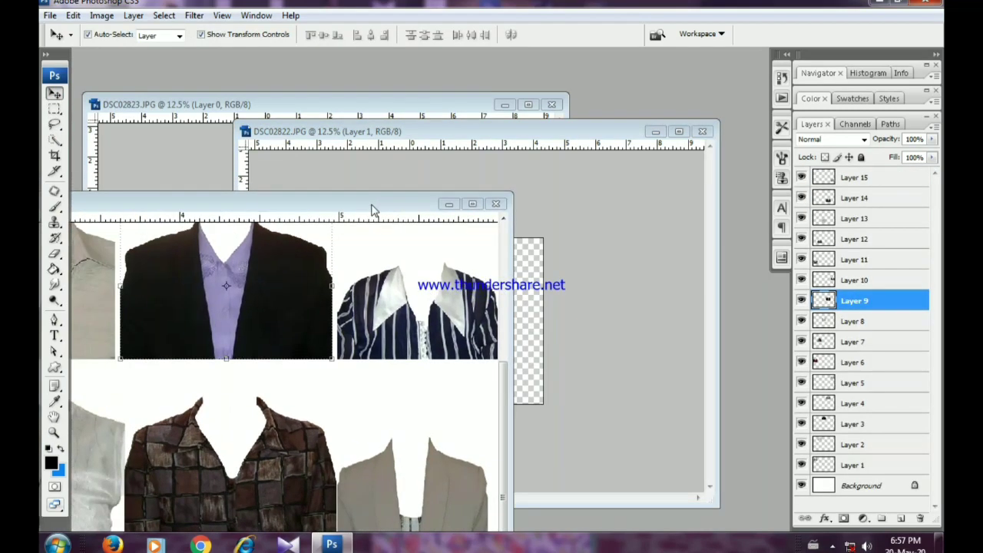
left_click(470, 209)
key("z")
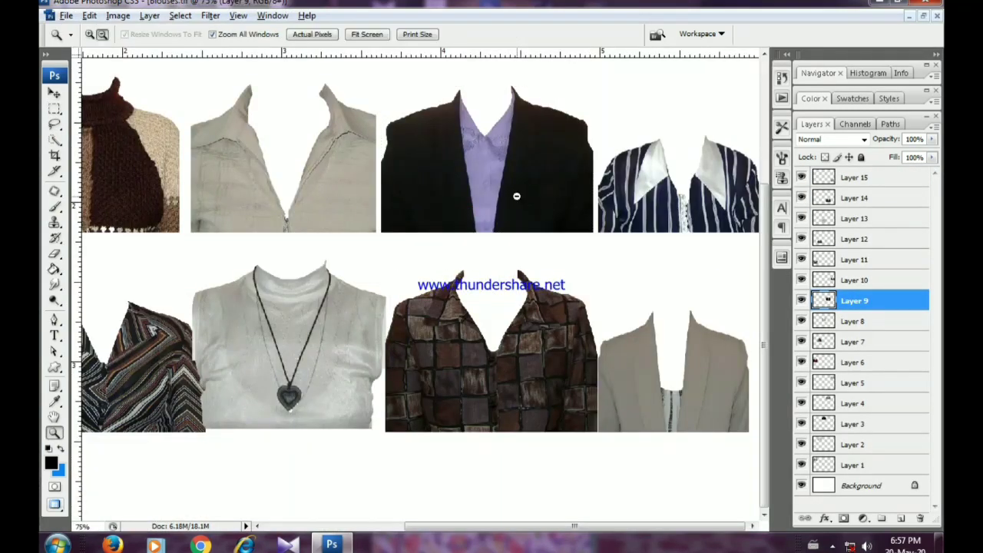
left_click(517, 197, "alt")
left_click(517, 196, "alt")
left_click(517, 197, "alt")
left_click(55, 93)
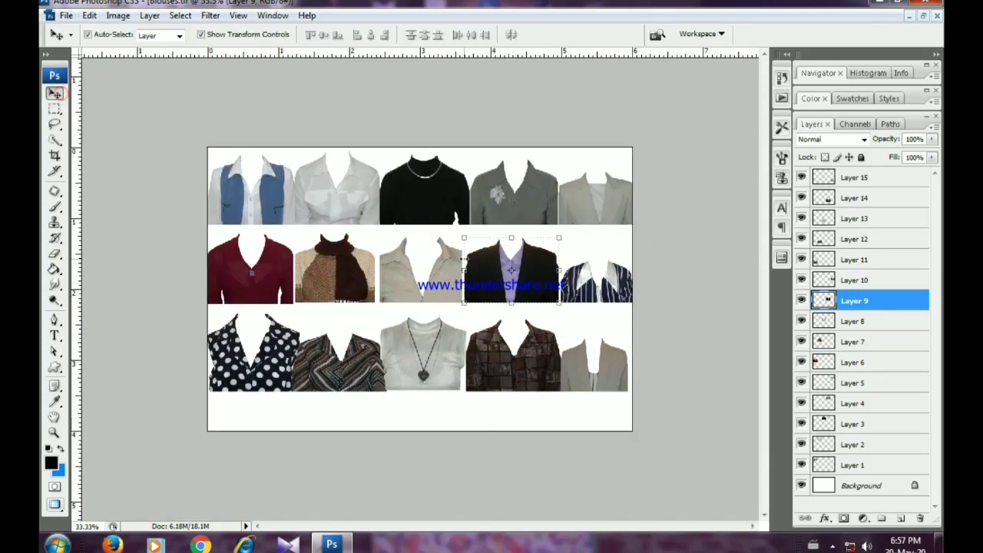
left_click(925, 17)
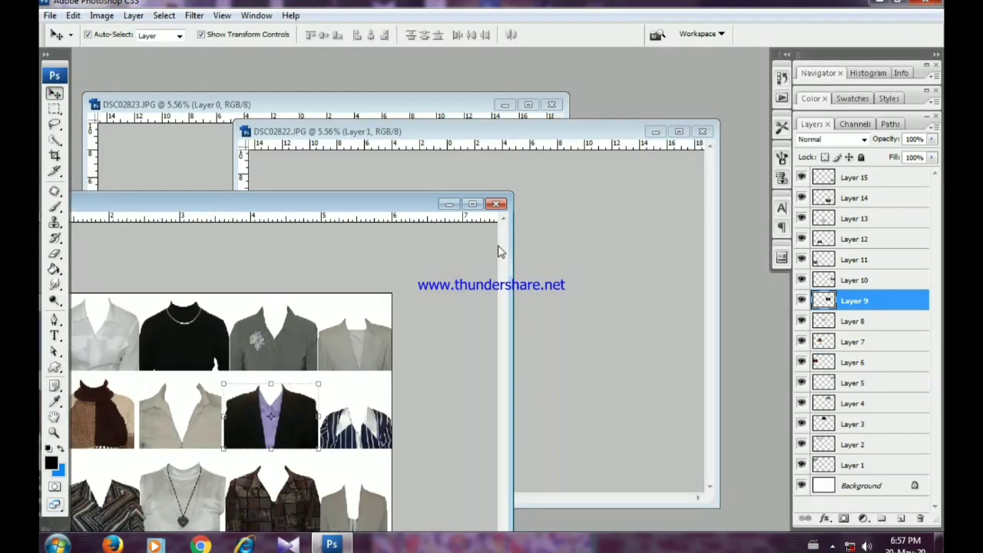
left_click(585, 310)
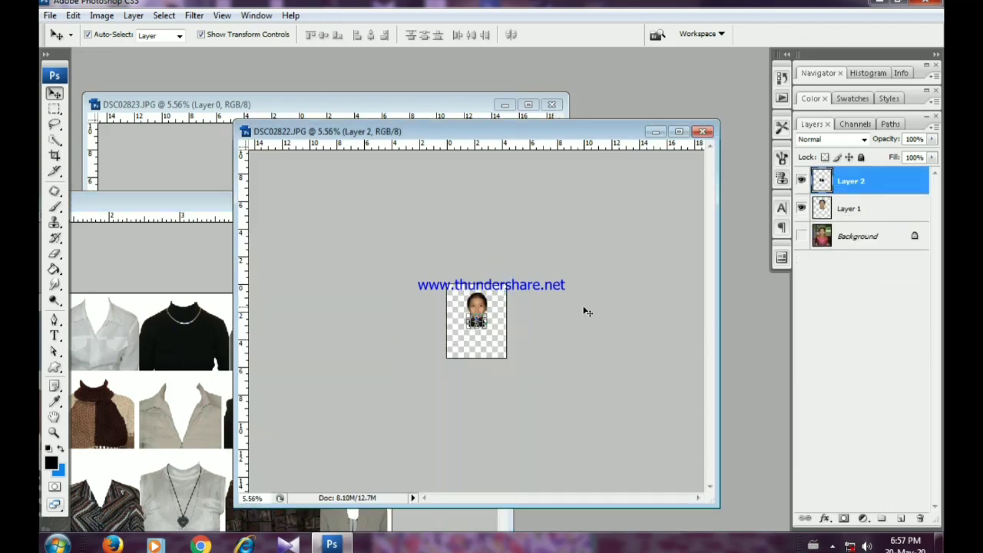
Scale the blazer to 212.1%, place it below the face, and apply the transformation.
left_click(679, 132)
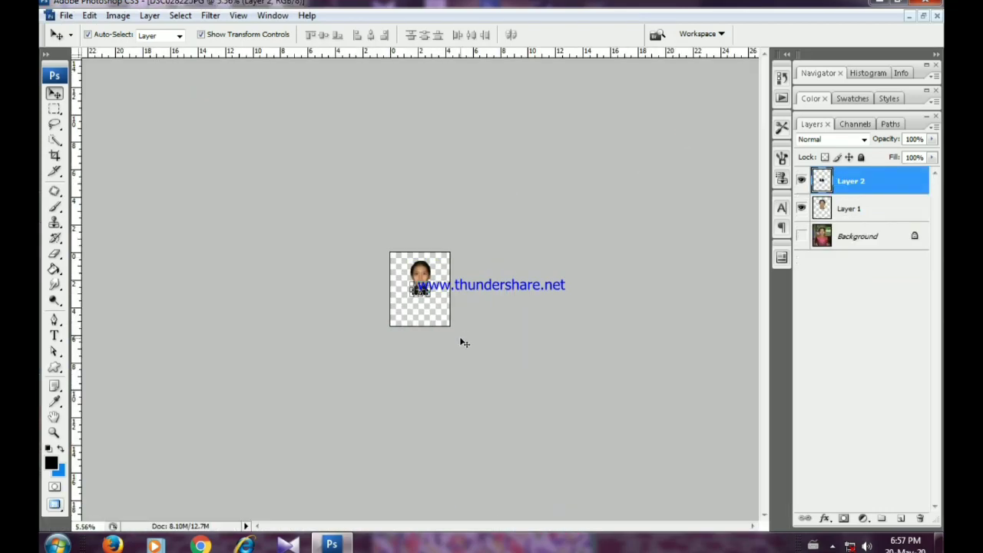
key("z")
left_click(433, 294)
left_click(433, 294)
left_click(433, 294)
left_click(433, 295)
left_click(432, 294)
left_click(432, 294)
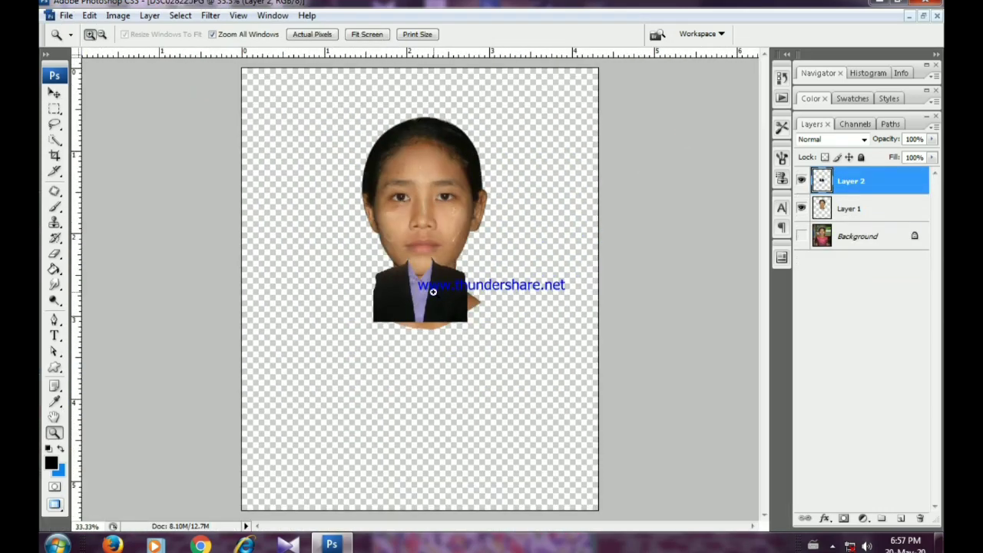
left_click(432, 294)
left_click(54, 93)
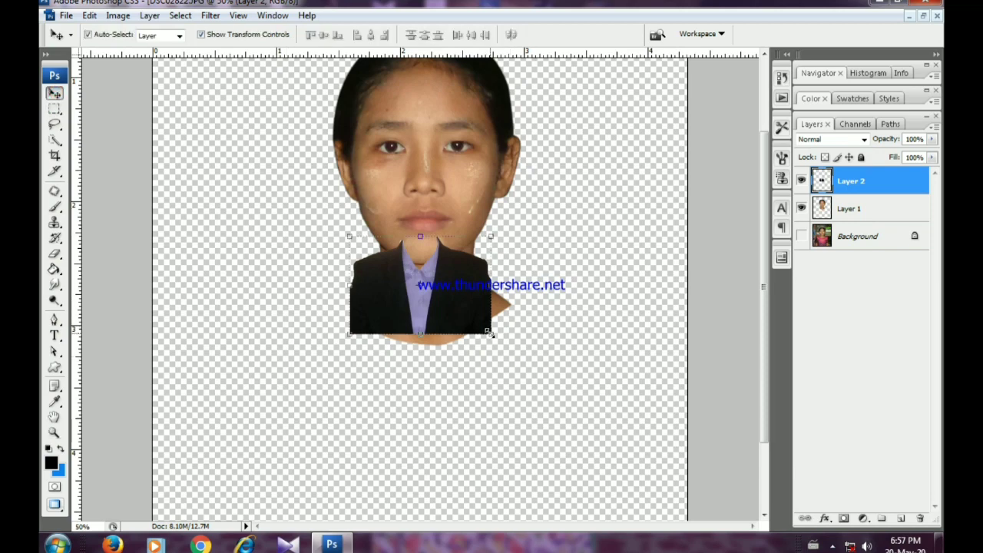
key("ctrl+t")
left_click_drag(492, 335, 647, 445)
left_click_drag(566, 333, 521, 360)
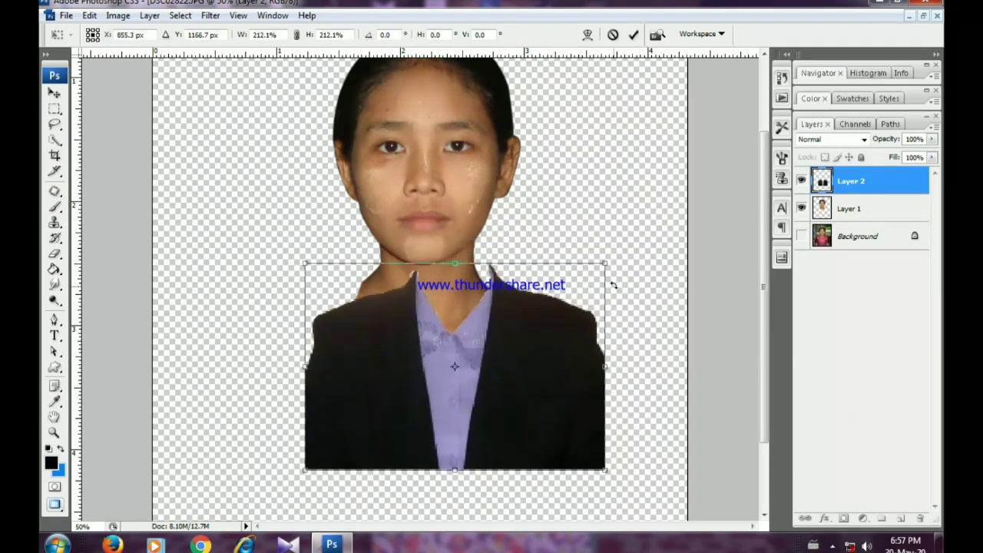
mouse_move(619, 258)
left_mouse_down()
mouse_move(621, 268)
mouse_move(624, 258)
left_mouse_up()
key("Return")
Enlarge the blazer by a further 130.4% and centre its collar around the woman's neck.
left_click_drag(545, 340, 500, 348)
left_click_drag(573, 255, 646, 165)
left_click_drag(547, 282, 512, 340)
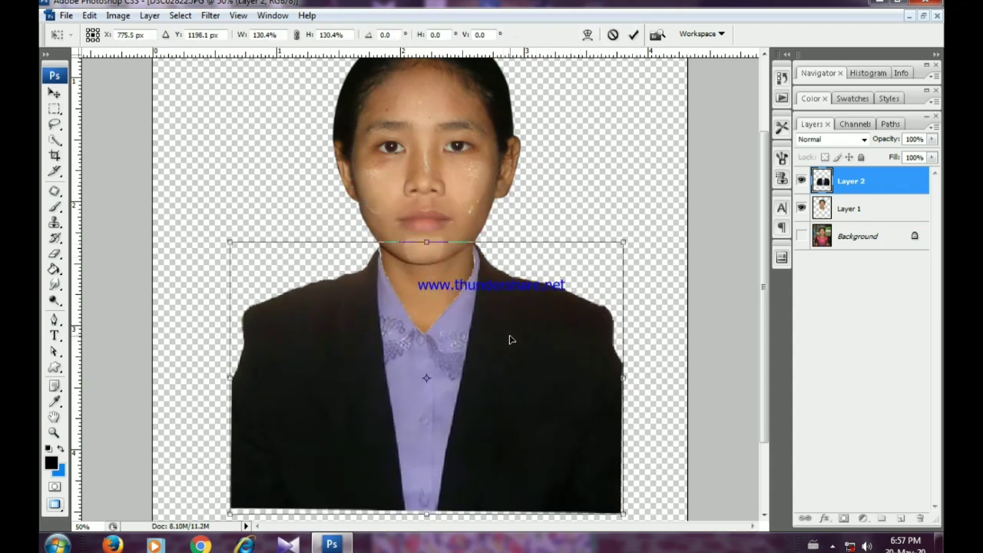
key("Return")
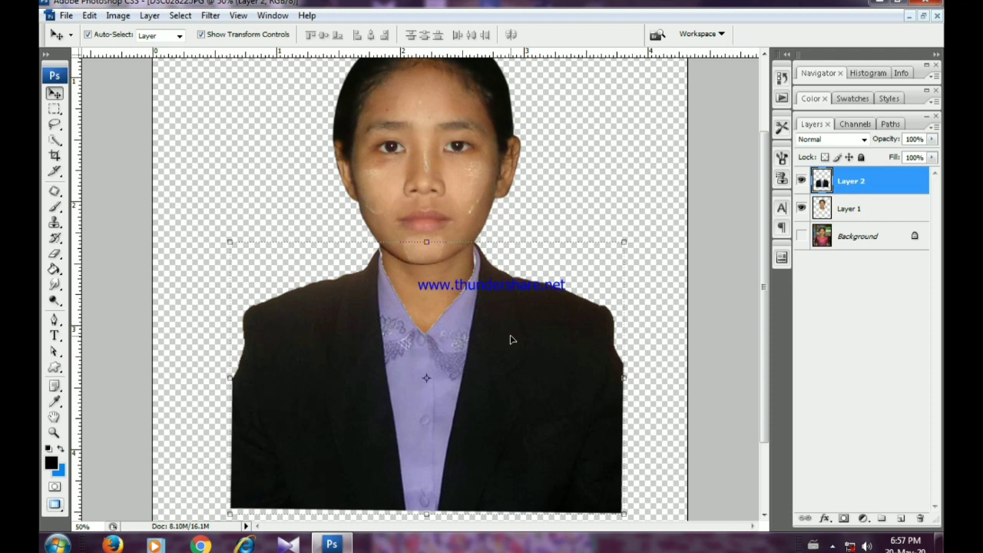
Scale the blazer down very slightly from its upper-right corner to refine its fit on the shoulders.
key("z")
left_click(503, 303, "alt")
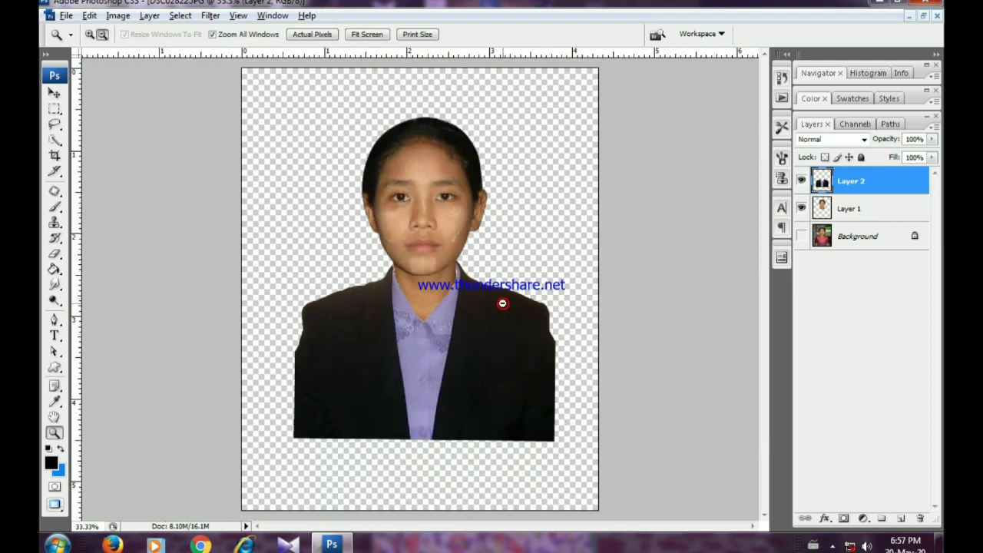
left_click(503, 304, "alt")
left_click(459, 297)
left_click(460, 298)
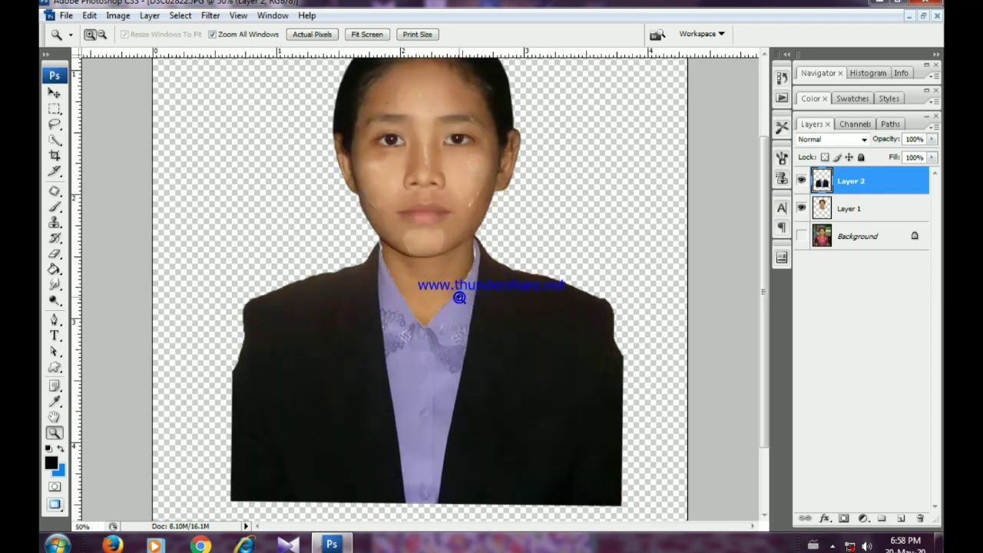
left_click(54, 93)
left_click_drag(622, 237, 621, 239)
double_click(594, 259)
Nudge the blazer four increments right and two increments up to align it with the neck.
key("Right")
key("Right")
key("Right")
key("Right")
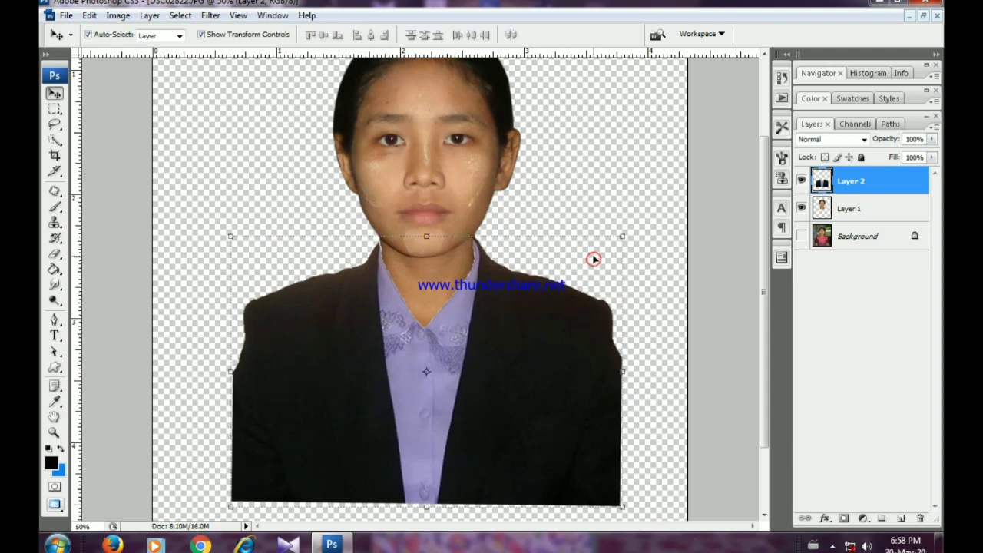
key("Up")
key("Up")
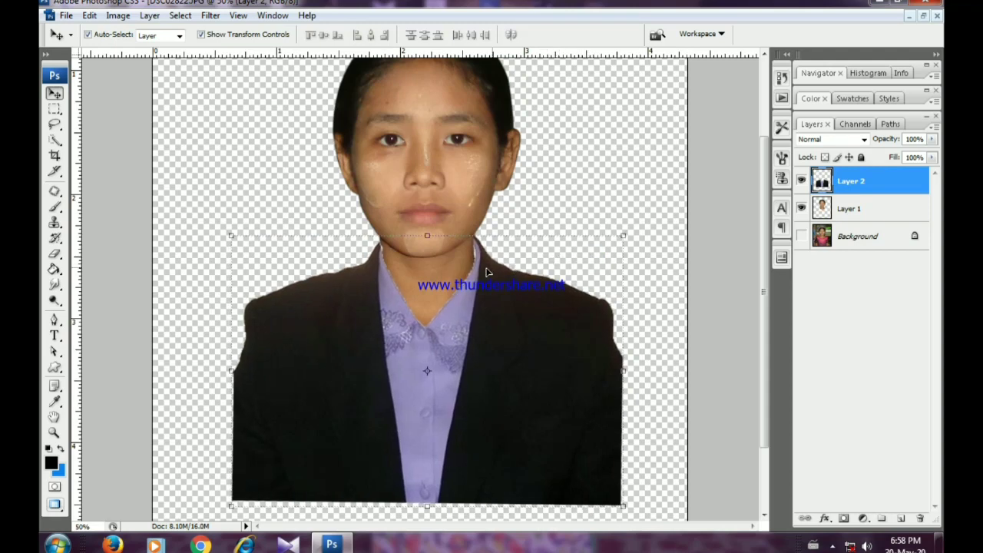
Trace a closed Pen path along the inner edges of the lilac collar and across the chin.
key("z")
left_click(447, 274)
left_click(445, 272)
left_click(380, 340)
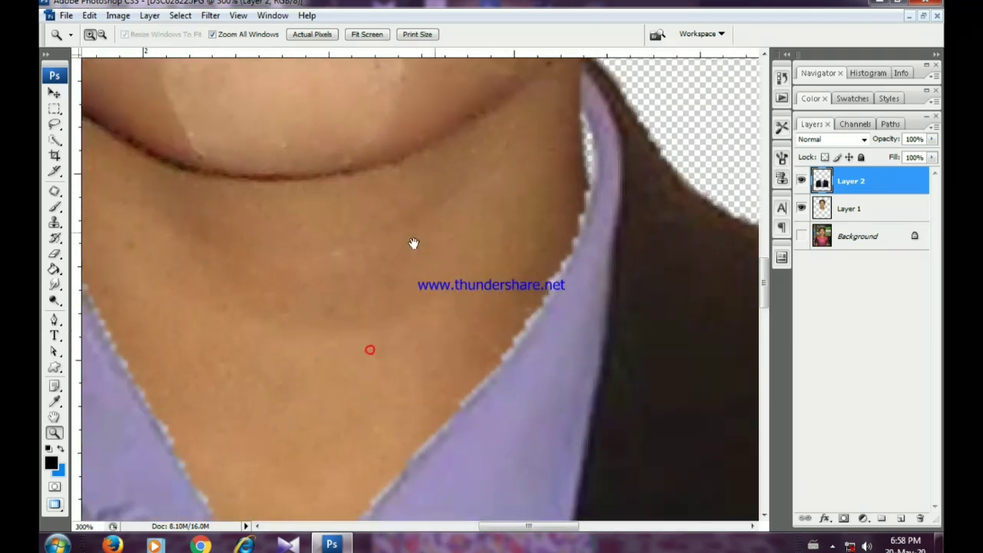
left_click(412, 241)
left_click(437, 225, "alt")
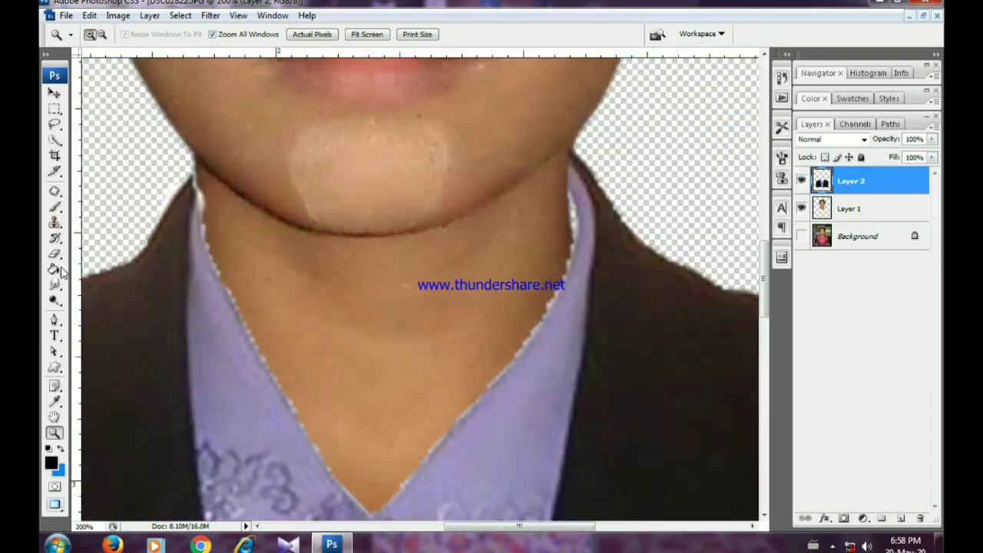
left_click(52, 319)
left_click_drag(52, 320, 96, 318)
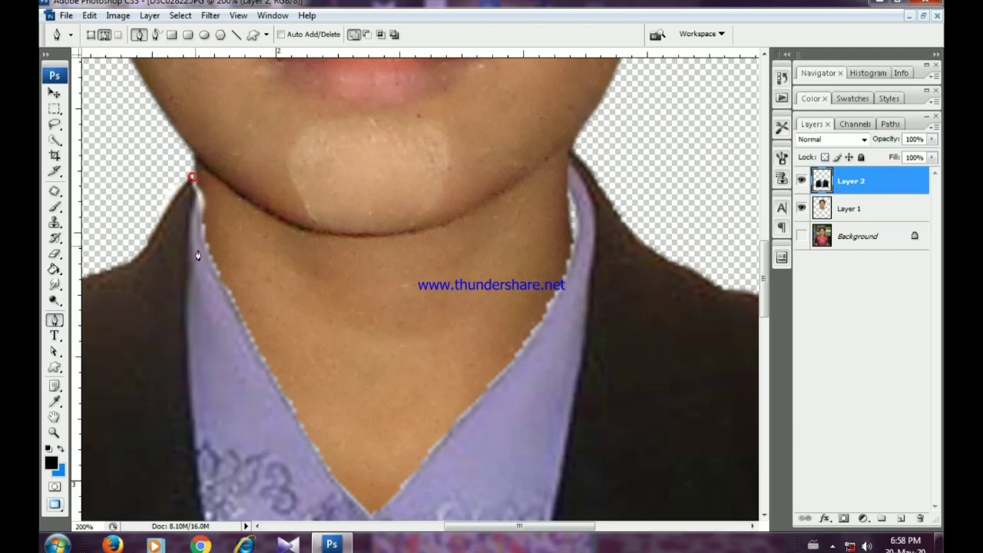
left_click(231, 297)
left_click_drag(313, 436, 276, 287)
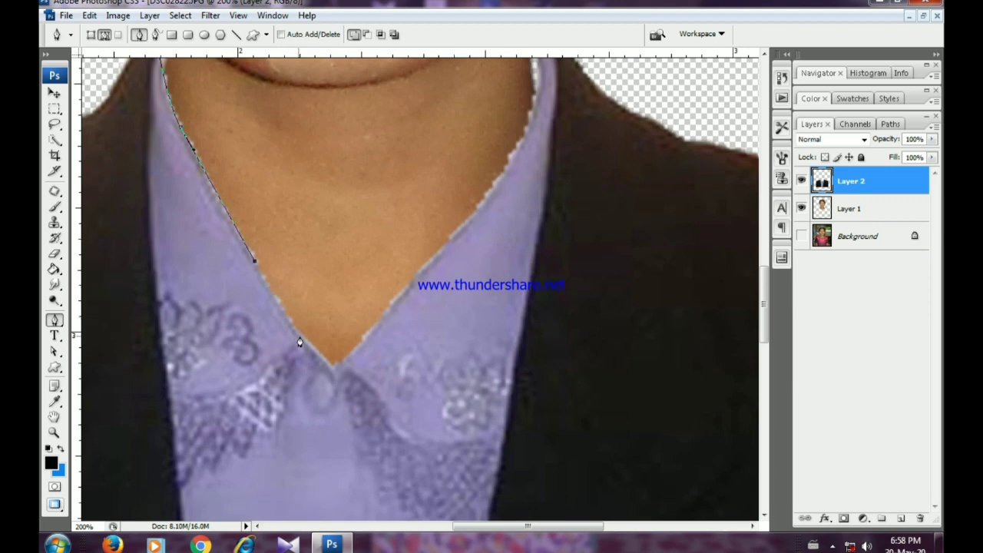
left_click(334, 368)
left_click_drag(389, 293, 276, 300)
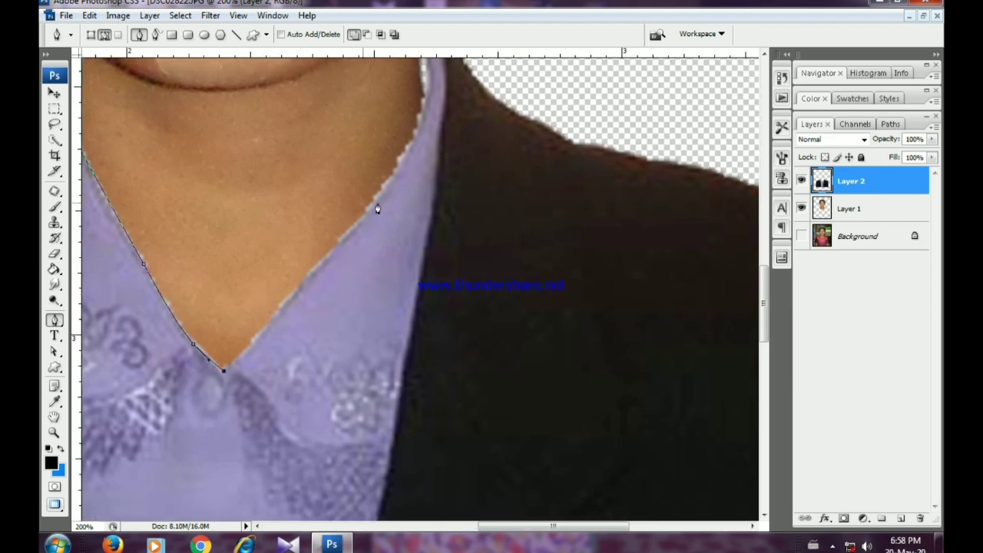
left_click_drag(385, 198, 402, 162)
left_click_drag(422, 123, 388, 288)
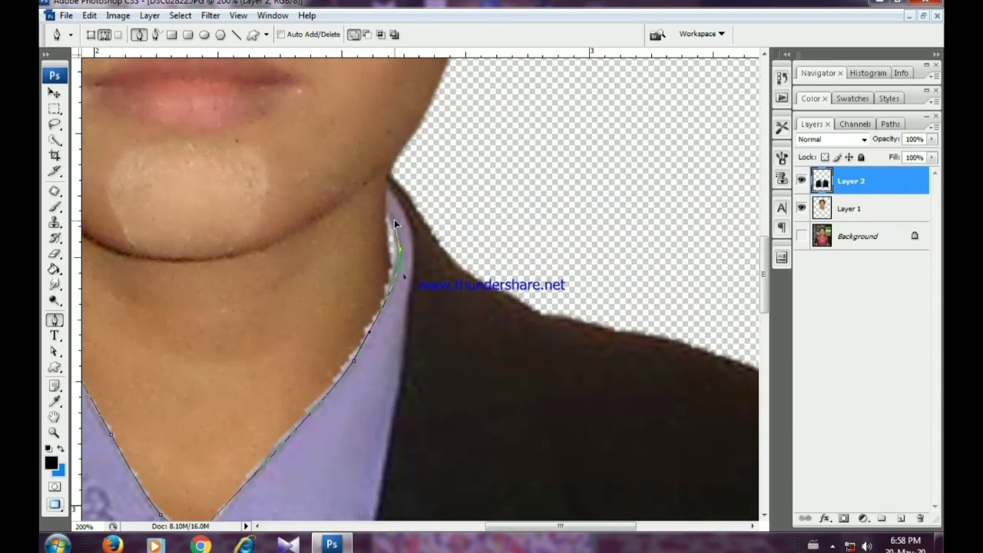
left_click_drag(327, 206, 534, 328)
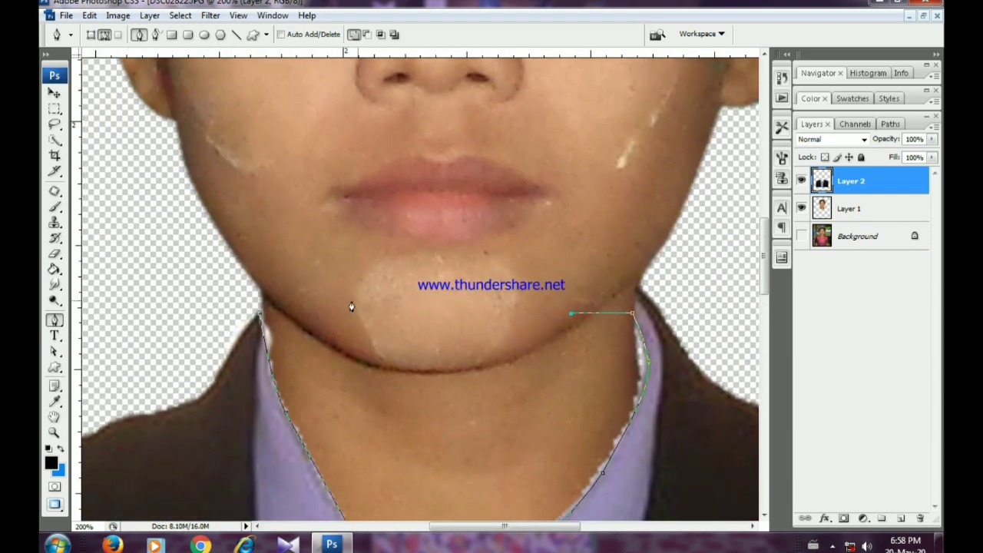
left_click(266, 300)
Convert the closed neckline path into a selection.
right_click(260, 315)
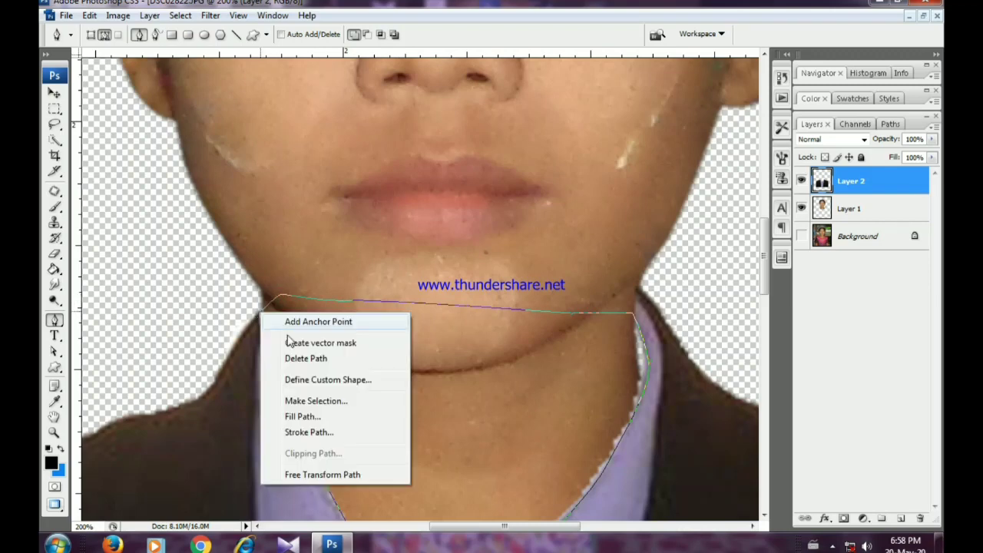
left_click(323, 406)
left_click(621, 156)
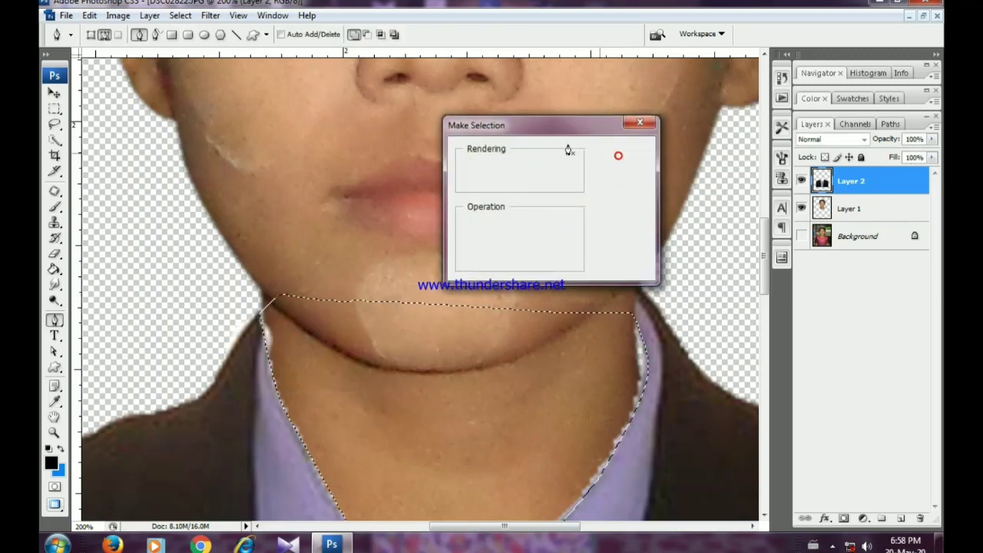
Feather the neckline selection and clear the jagged collar fringe inside it from the blazer layer.
left_click(180, 17)
mouse_move(215, 172)
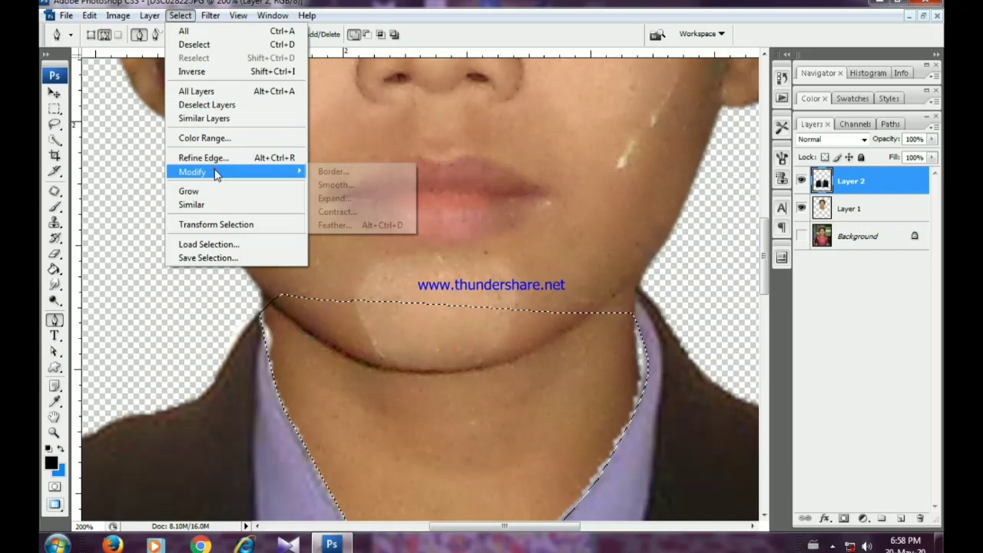
left_click(345, 225)
left_click(617, 204)
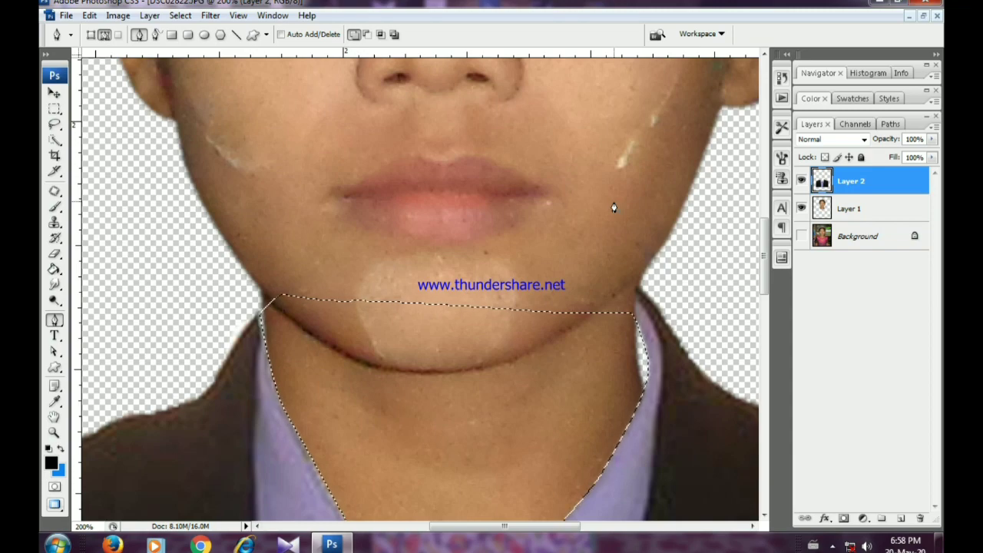
key("ctrl+d")
Return to a view of the whole portrait and select the cut-out head's layer.
key("z")
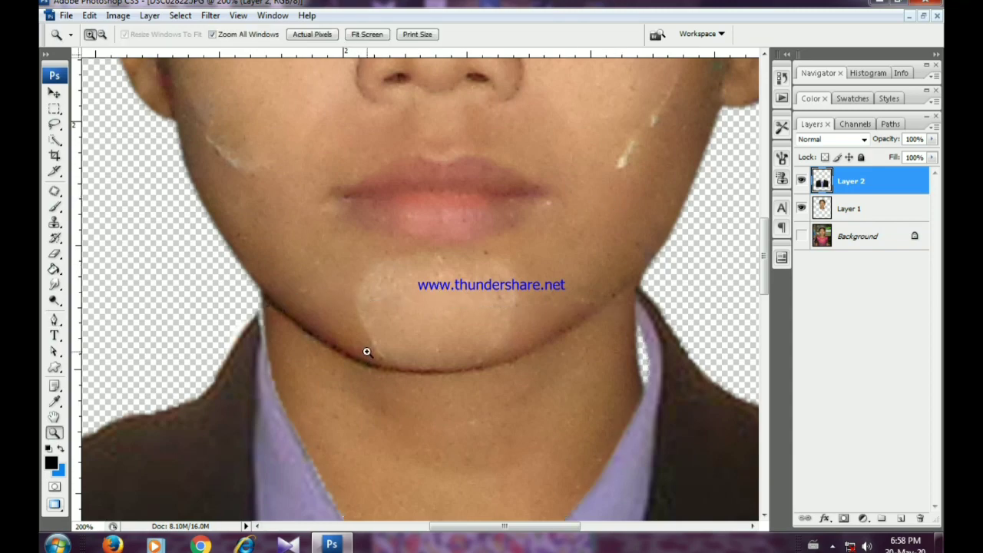
left_click(367, 352, "alt")
left_click(366, 352, "alt")
left_click(409, 233)
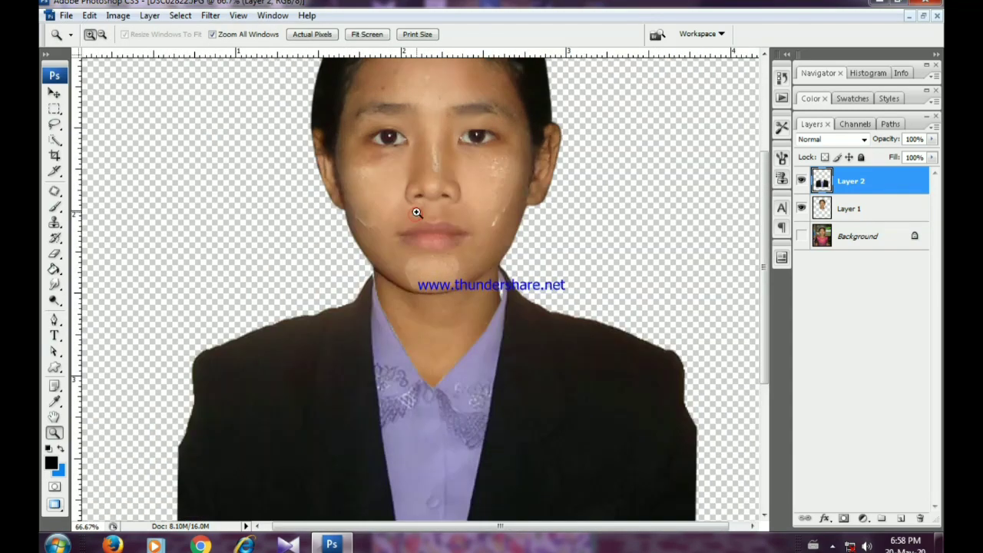
left_click(417, 213, "alt")
left_click(415, 286, "alt")
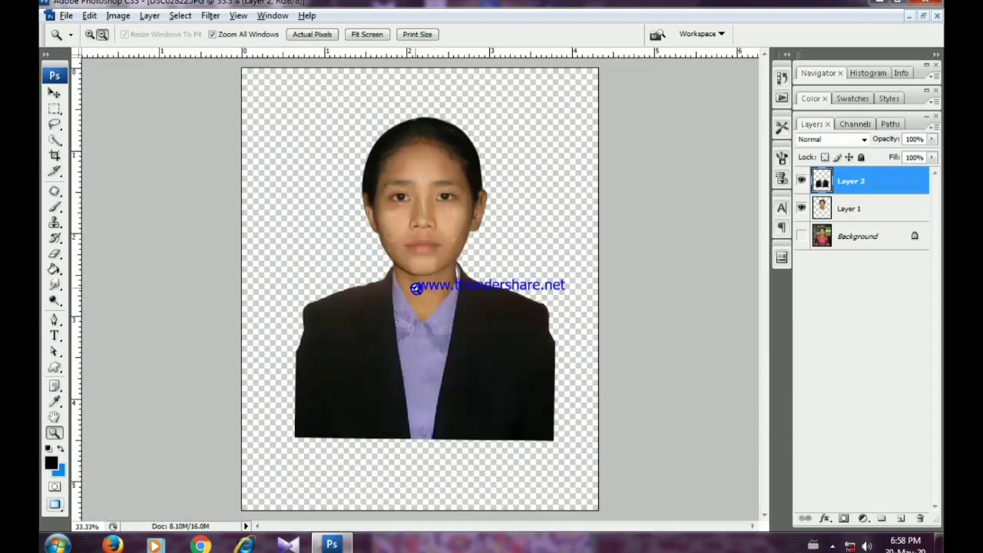
left_click(53, 93)
left_click(407, 195)
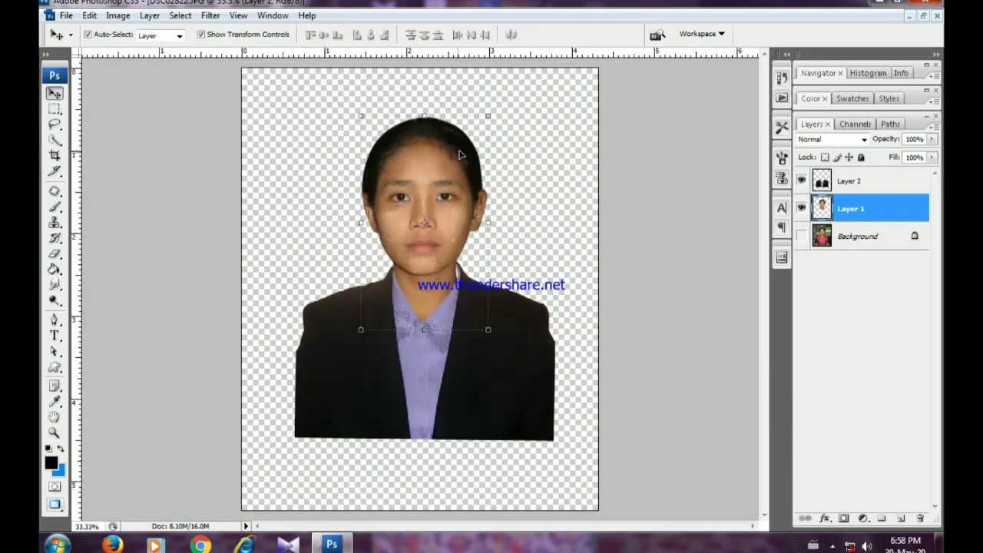
Enlarge the blazer layer slightly from its upper-right corner and commit the transform.
left_click(527, 348)
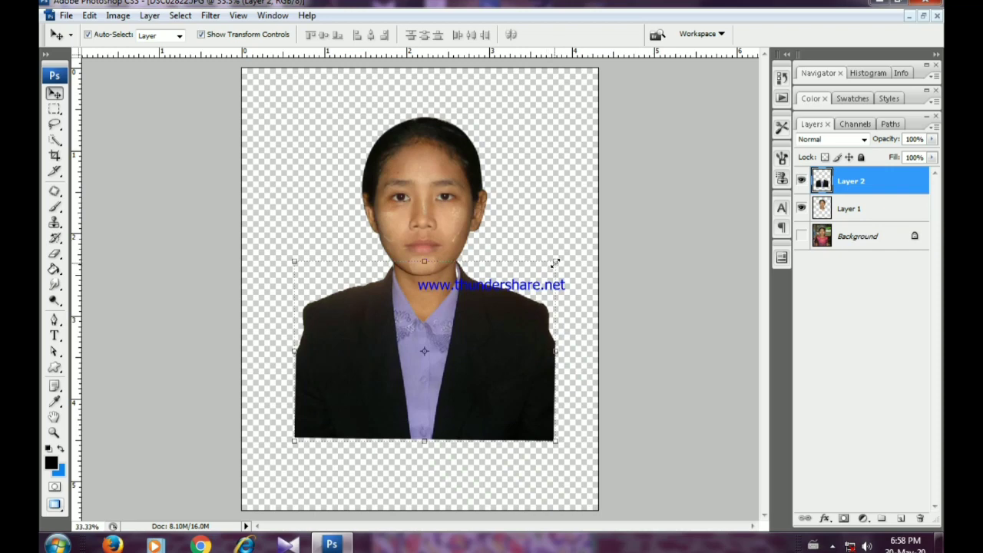
left_click_drag(555, 263, 559, 259)
double_click(534, 277)
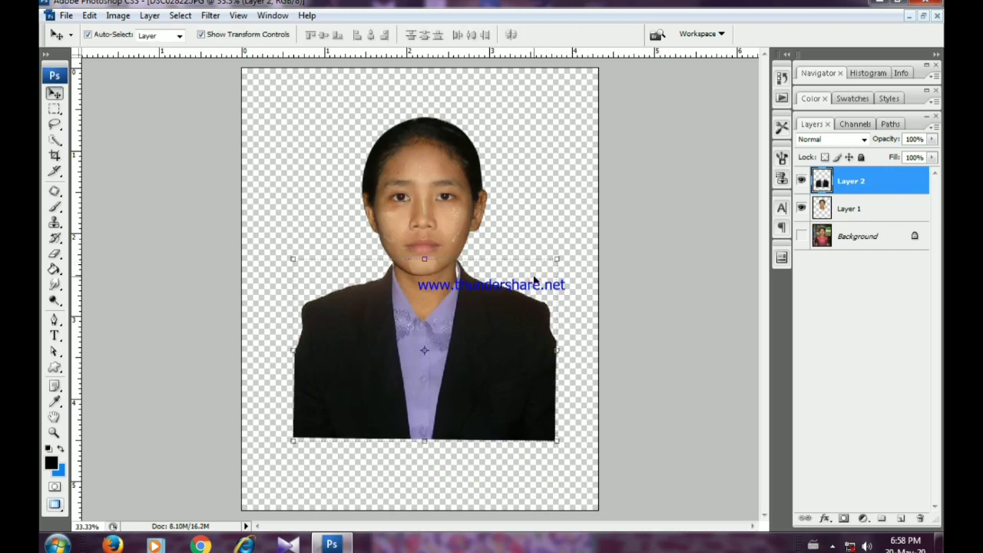
Apply Auto Levels to the cut-out head's layer.
left_click(421, 198)
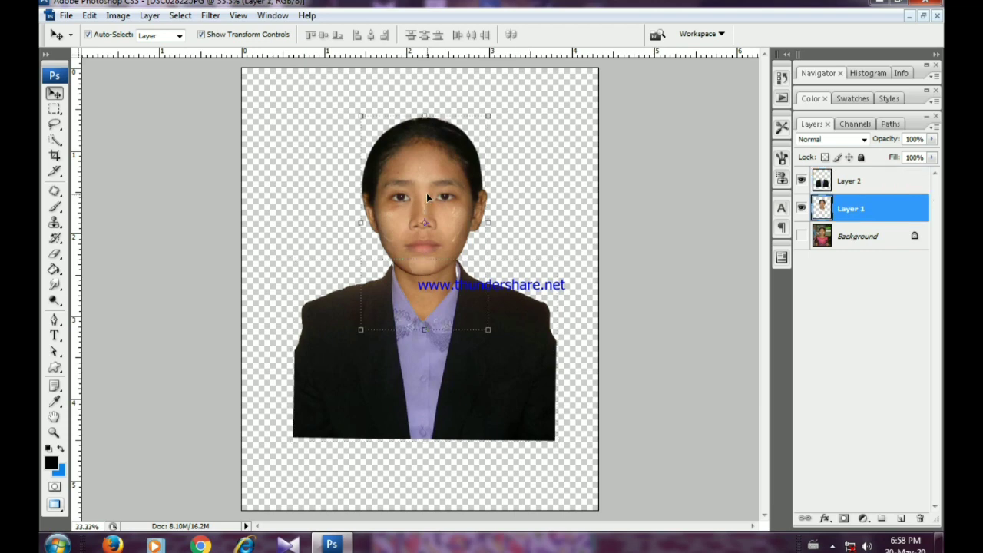
key("alt+i")
key("a")
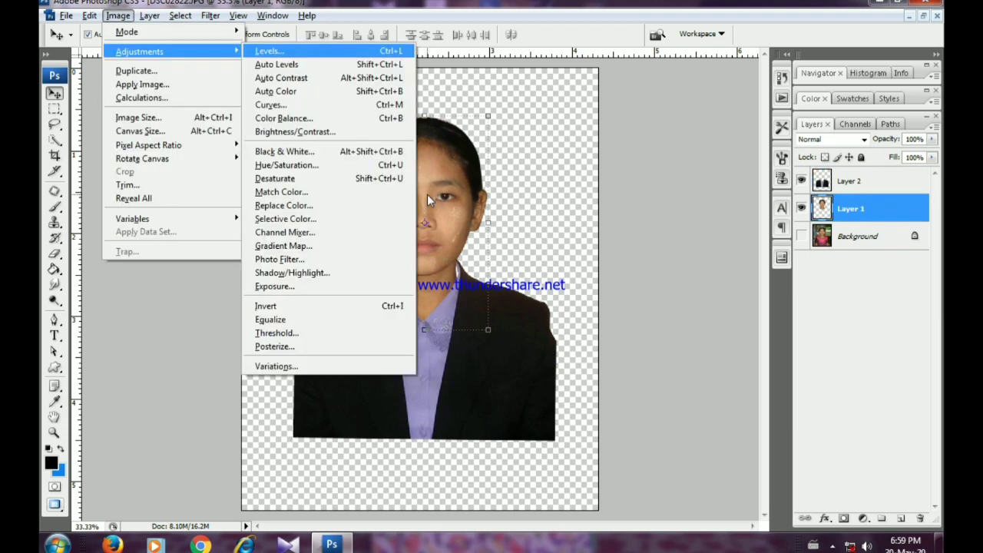
key("a")
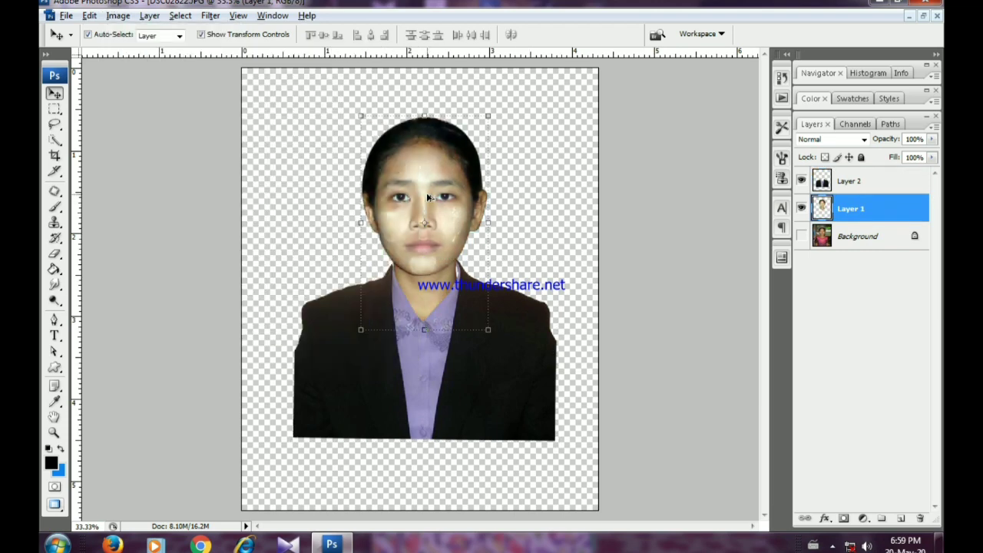
Brighten the head layer with Brightness/Contrast, raising brightness to about +21 and leaving contrast at 0.
key("alt+i")
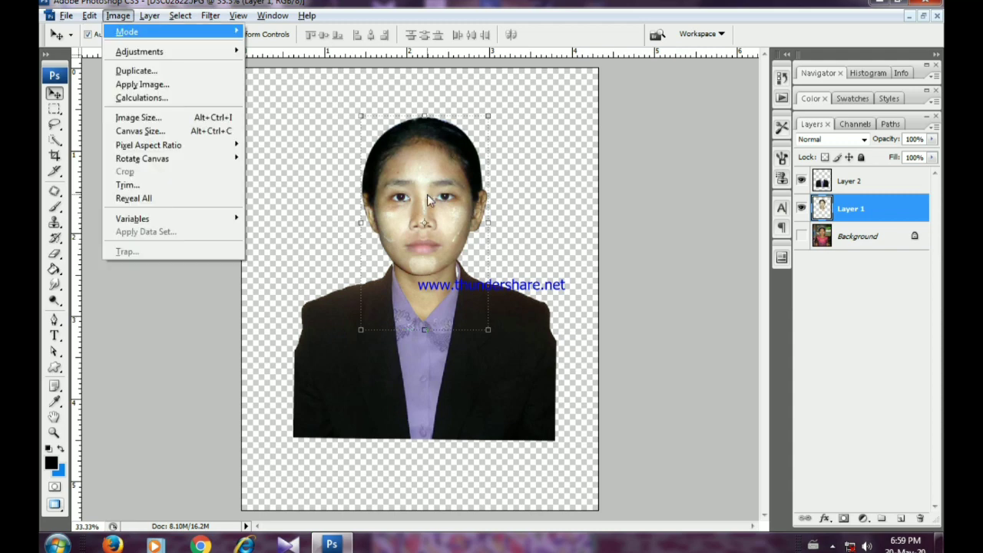
key("a")
key("c")
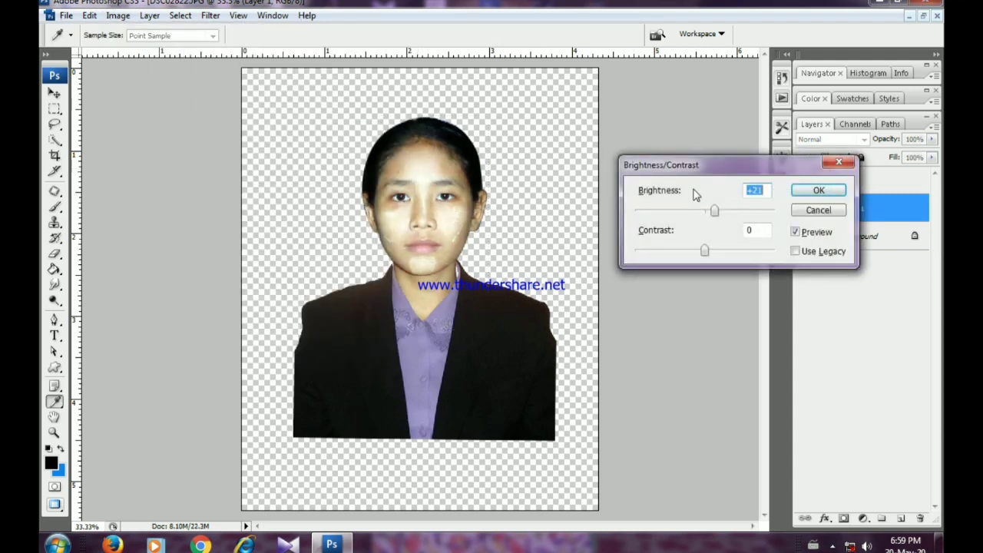
left_click_drag(719, 215, 713, 215)
left_click(819, 191)
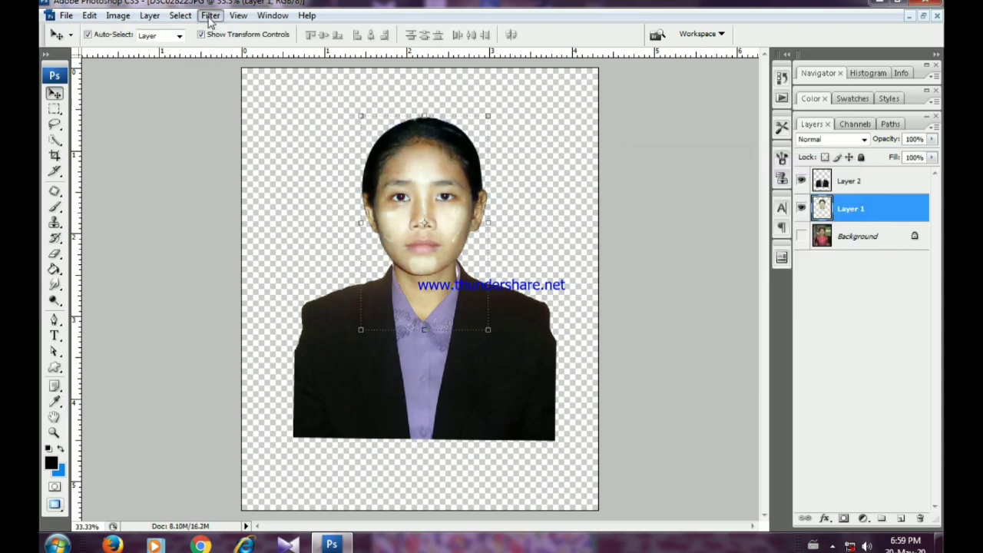
left_click(210, 17)
mouse_move(187, 19)
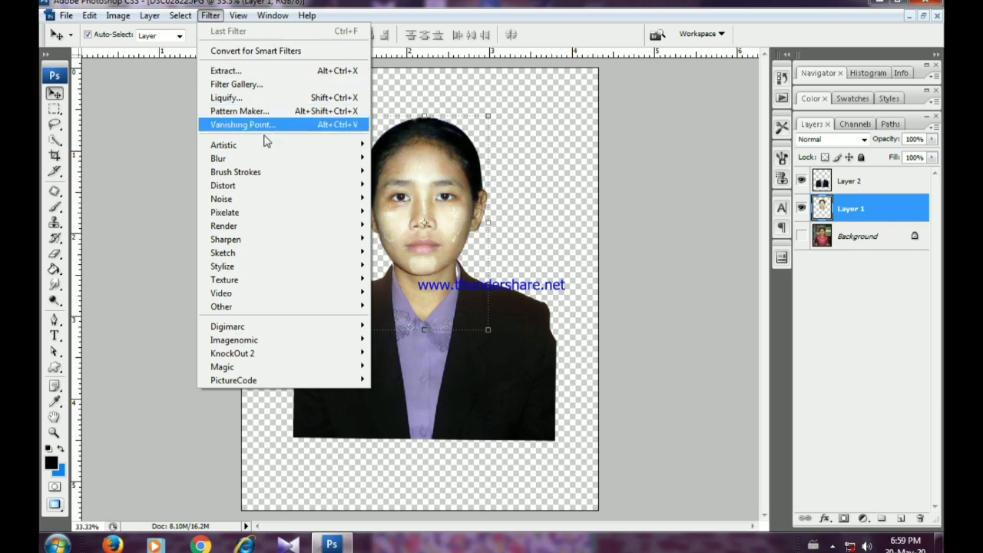
mouse_move(279, 161)
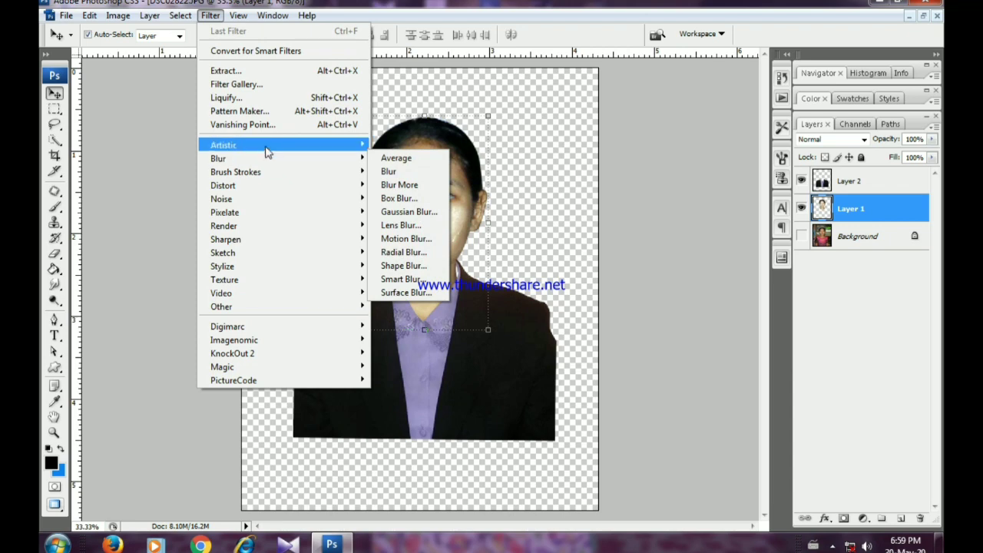
left_click(190, 125)
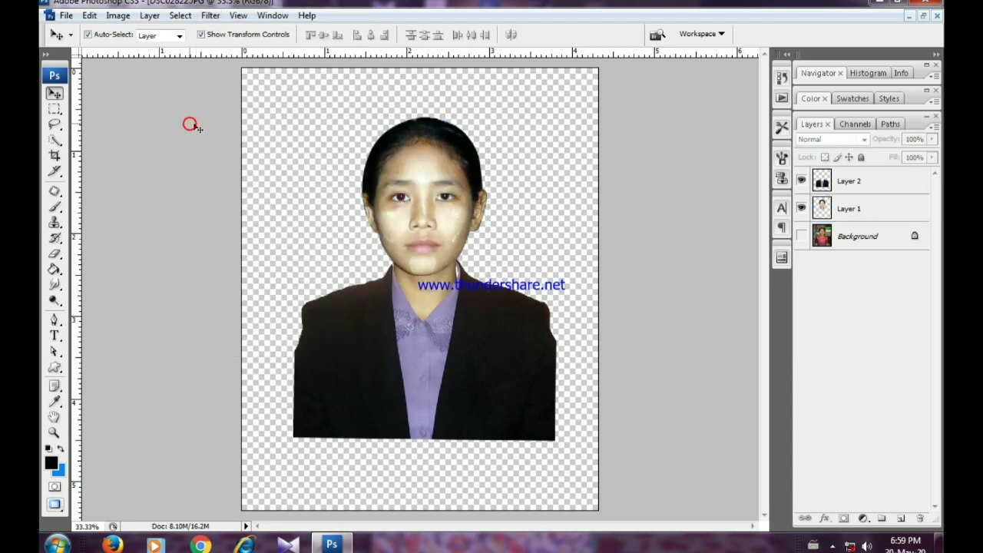
Select the head layer again and smooth the skin with the Imagenomic noise-reduction filter.
left_click(430, 200)
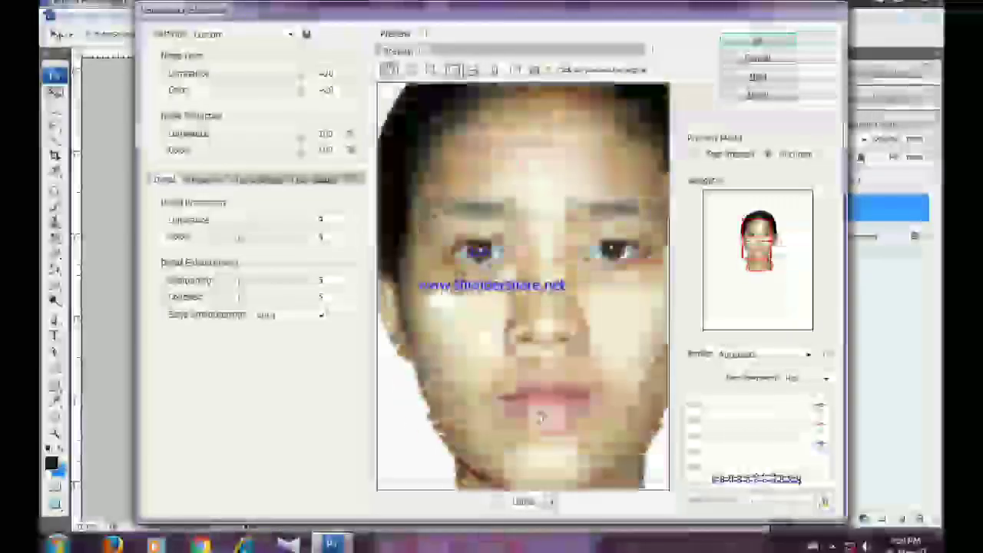
left_click(759, 40)
Lock the head layer's transparent pixels and ready the Clone Stamp with a 25 px brush at the crown.
key("z")
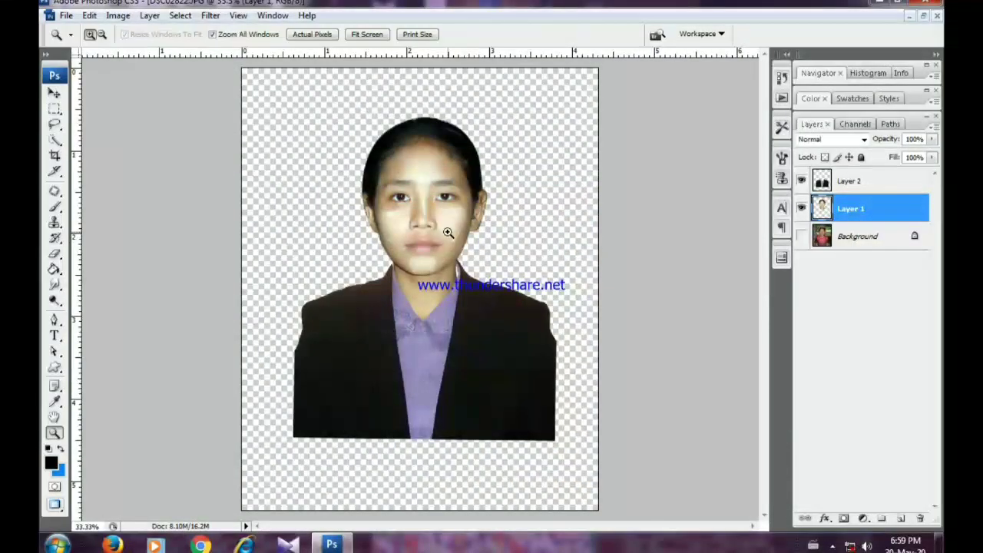
left_click(447, 230)
left_click(447, 230)
left_click(430, 230)
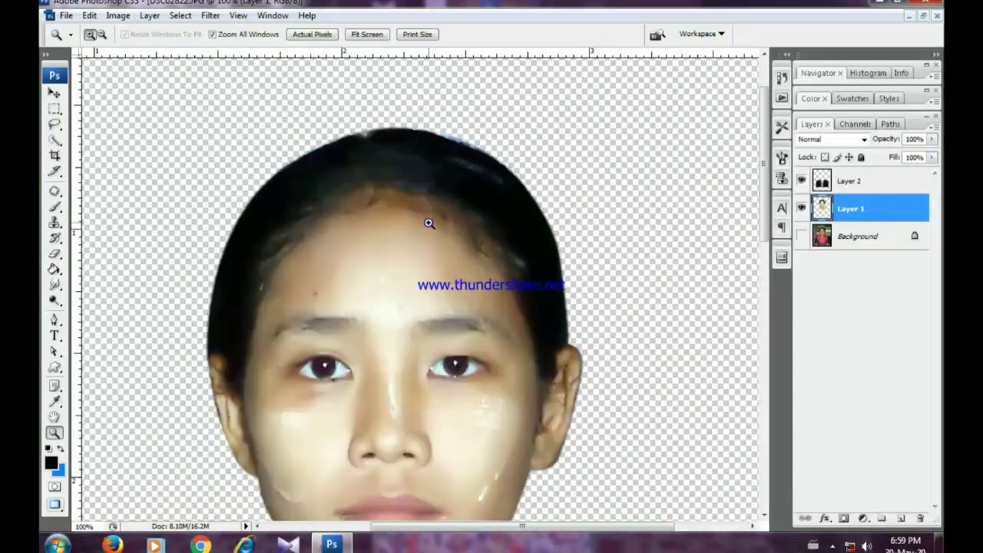
left_click(429, 223)
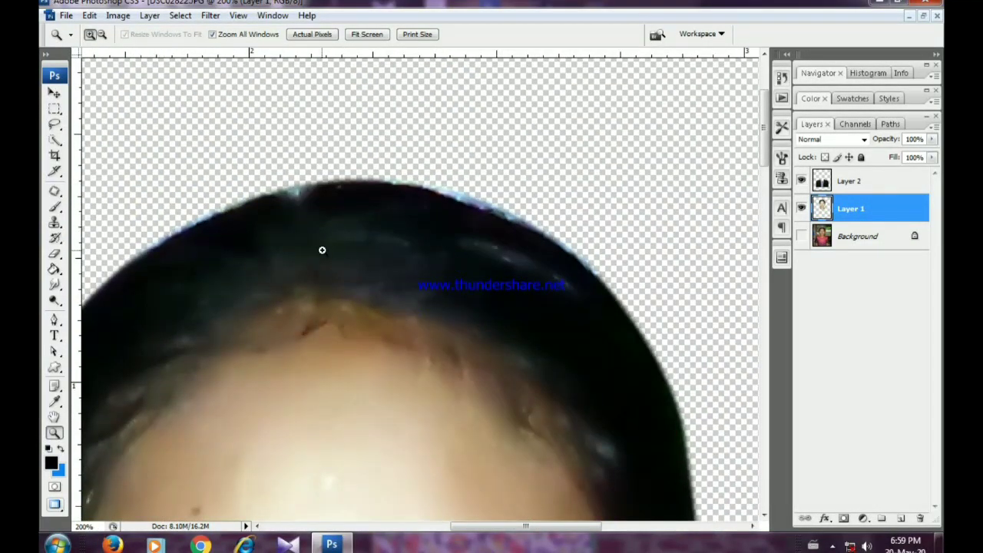
left_click(54, 222)
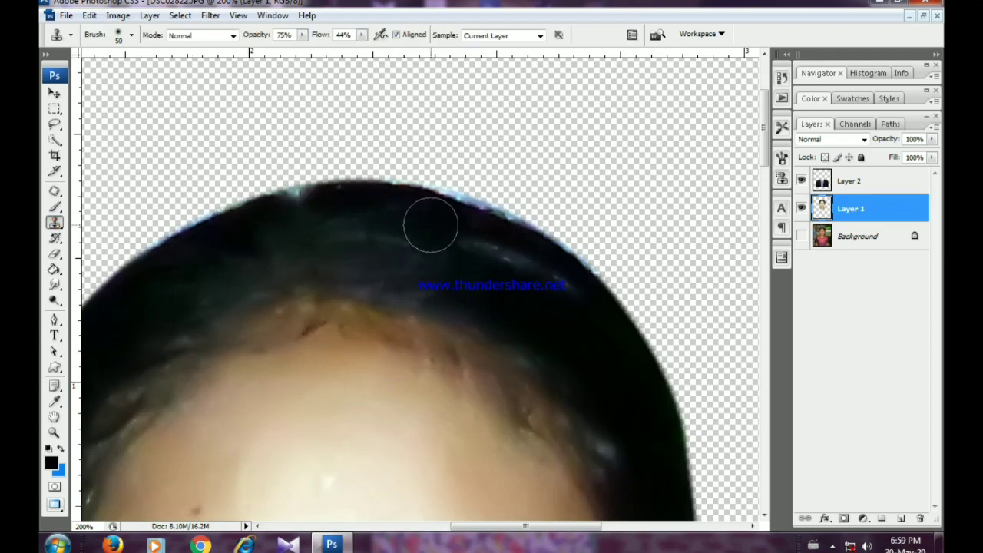
left_click(825, 157)
key("bracketleft")
key("bracketleft")
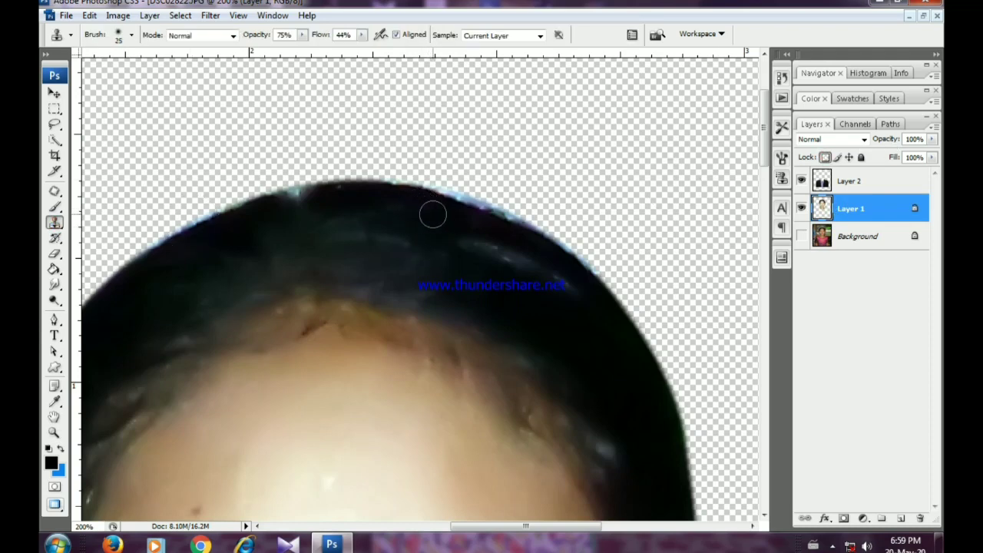
Clone dark hair over the light fringe along the middle and left of the crown's edge.
left_click(445, 206)
left_click(441, 193)
left_click(428, 193)
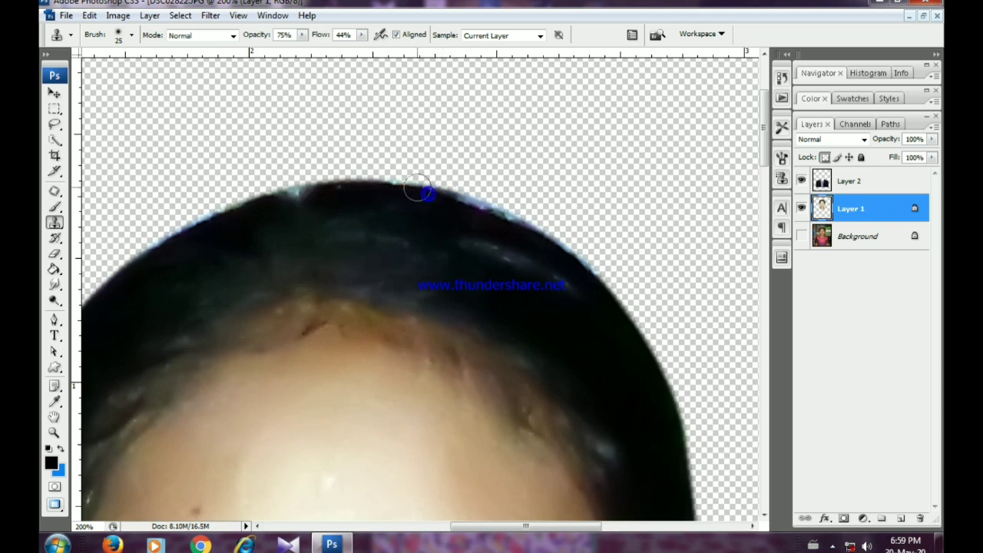
left_click(390, 185)
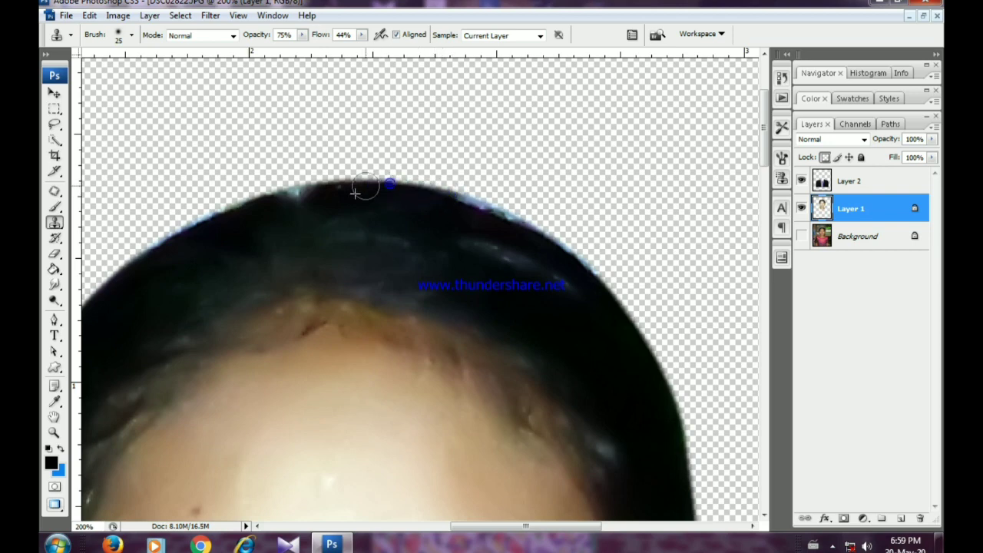
left_click(300, 185)
left_click(284, 197)
Resample nearby dark hair and clone it over the bluish fringe just right of the crown.
left_click(422, 204, "alt")
mouse_move(441, 205)
left_mouse_down()
mouse_move(484, 198)
mouse_move(437, 204)
mouse_move(492, 195)
mouse_move(468, 203)
mouse_move(498, 220)
mouse_move(484, 202)
mouse_move(466, 200)
mouse_move(446, 221)
mouse_move(477, 199)
left_mouse_up()
left_click(484, 188, "alt")
left_click(492, 197)
left_click(465, 213, "alt")
left_click(480, 197)
left_click(474, 220, "alt")
left_click(518, 227)
left_click(516, 218)
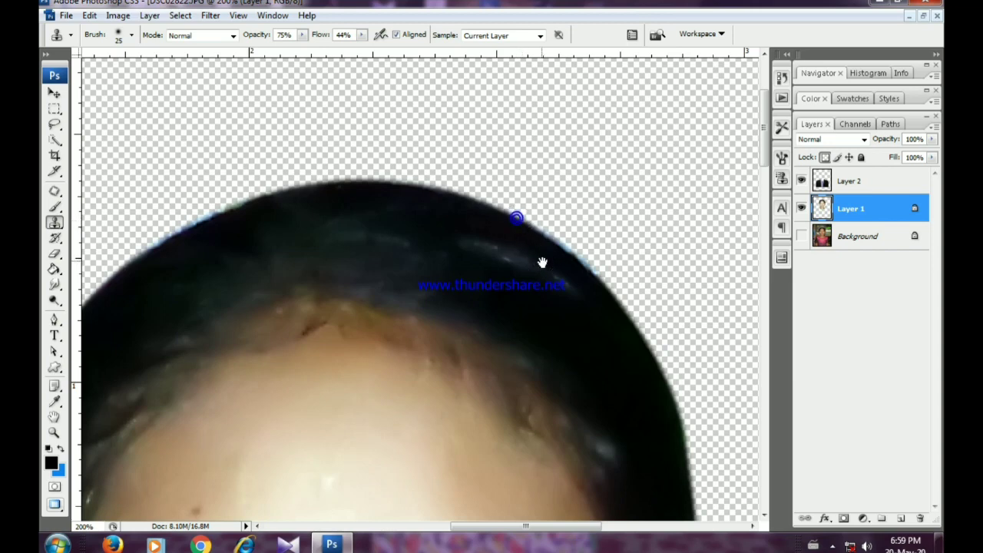
Clone away the remaining light fringe down the right outer edge of the hair and check it to the ear.
left_click_drag(542, 263, 474, 201)
left_click(487, 193)
left_click(513, 202)
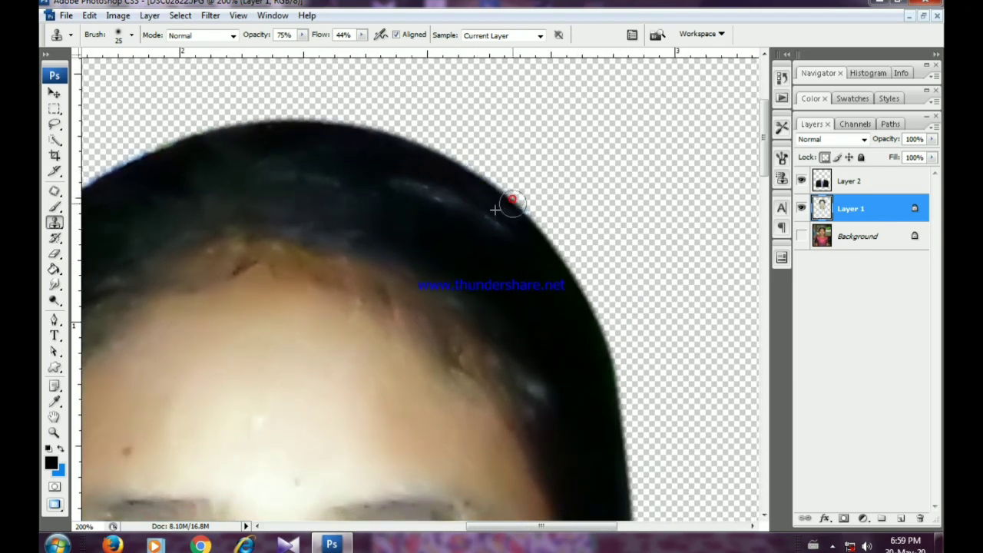
left_click_drag(537, 259, 450, 163)
left_click(494, 249, "alt")
mouse_move(503, 307)
left_mouse_down()
mouse_move(522, 198)
mouse_move(574, 299)
left_mouse_up()
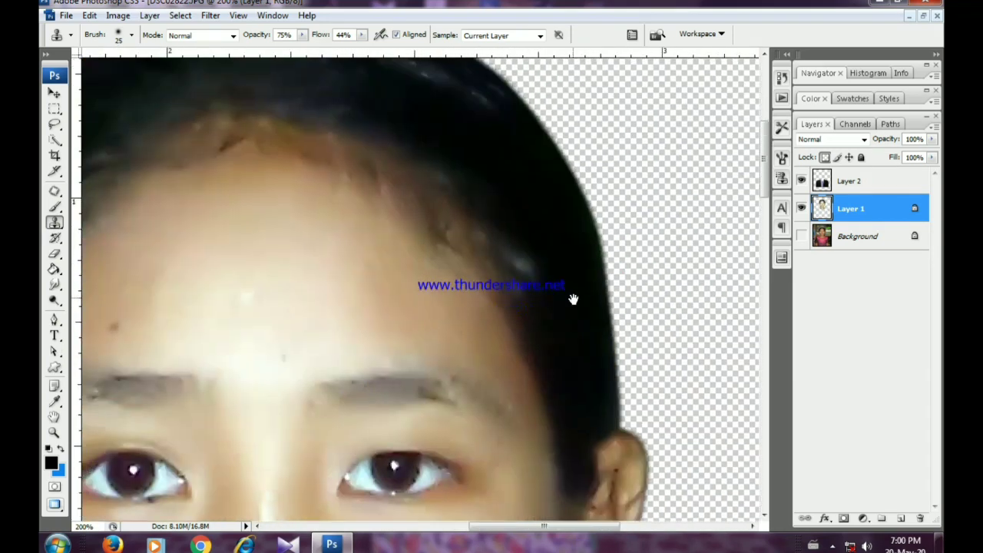
left_click_drag(503, 200, 517, 343)
Clone dark hair over the bluish fringe on the upper-left hair edge and down towards the ear.
left_click_drag(301, 206, 527, 214)
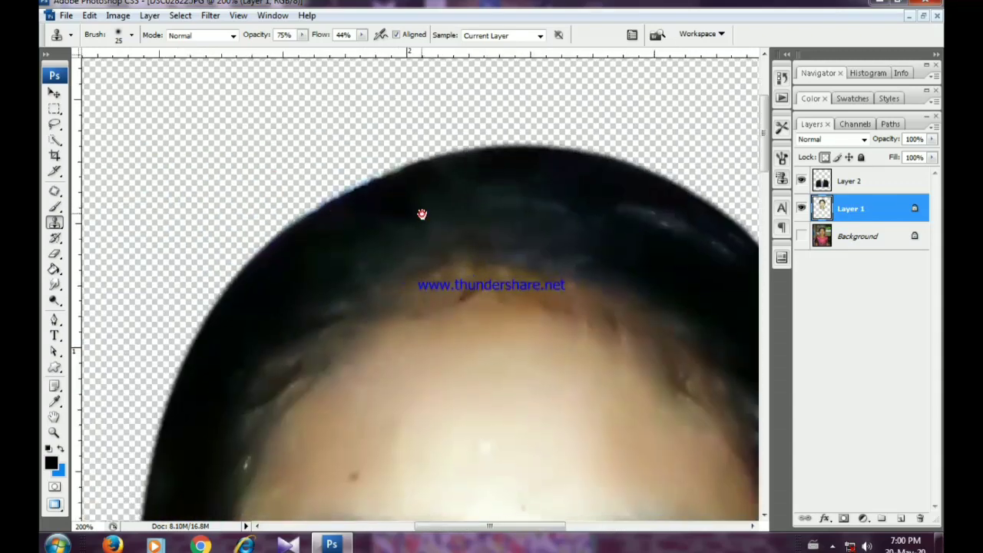
left_click(363, 182)
left_click(321, 200)
left_click(329, 205)
left_click_drag(242, 341, 322, 182)
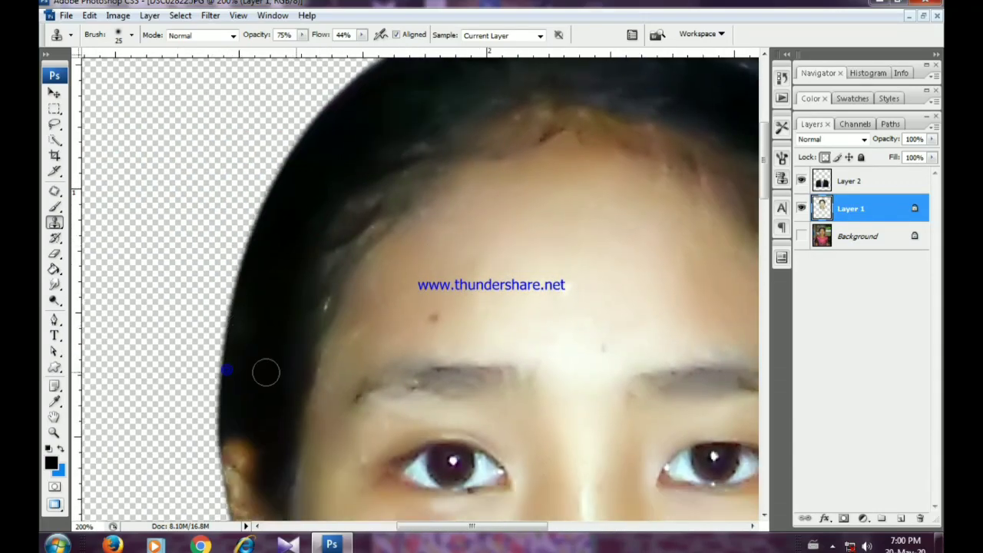
left_click_drag(326, 275, 257, 361)
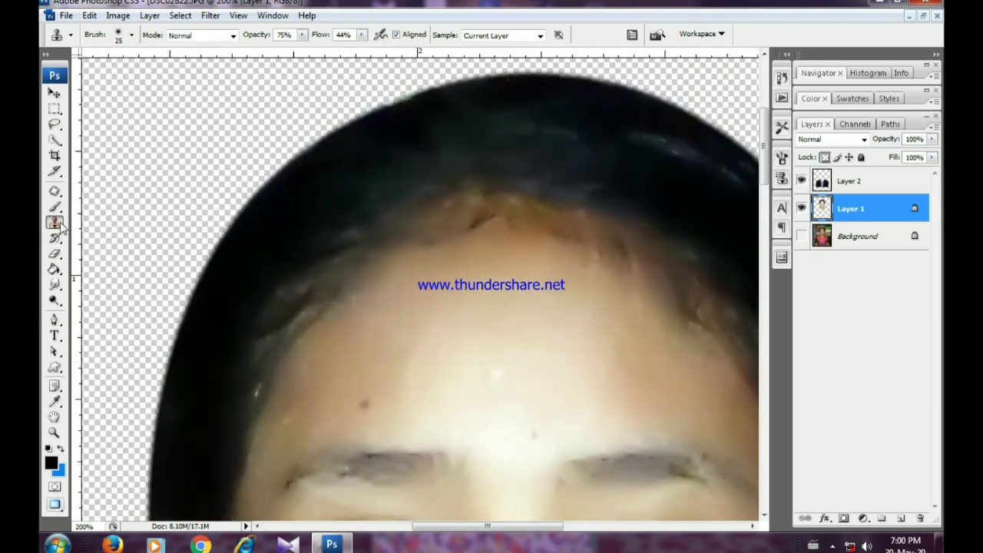
Darken the hair along the left and central hairline and over the crown with the Burn tool.
key("bracketright")
left_click_drag(54, 306, 103, 311)
mouse_move(365, 224)
left_mouse_down()
mouse_move(282, 293)
mouse_move(278, 343)
mouse_move(242, 423)
left_mouse_up()
left_click_drag(479, 165, 420, 203)
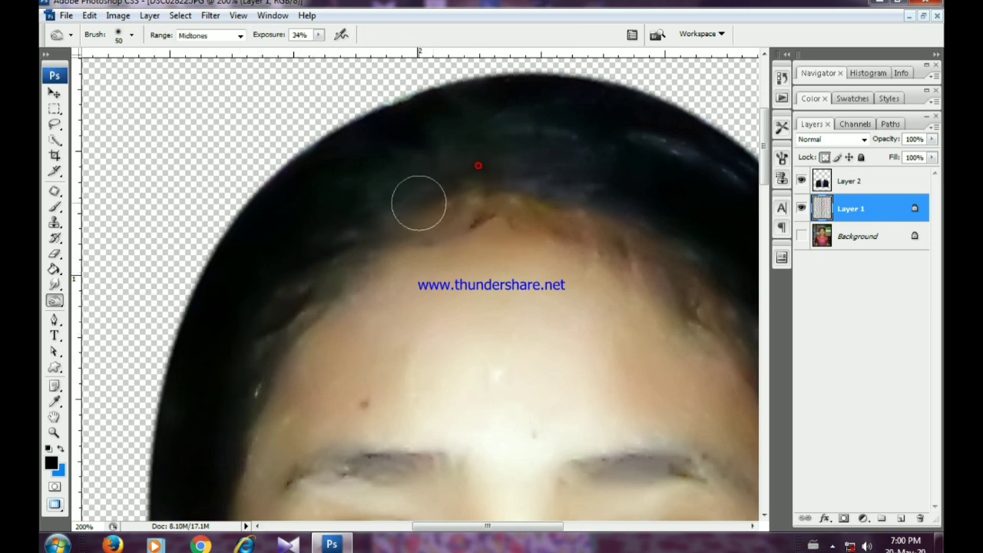
left_click_drag(520, 130, 601, 131)
Burn the crown's left edge and the shiny streaks in the hair on the right.
key("space")
left_click_drag(591, 170, 433, 205)
left_click_drag(289, 146, 233, 131)
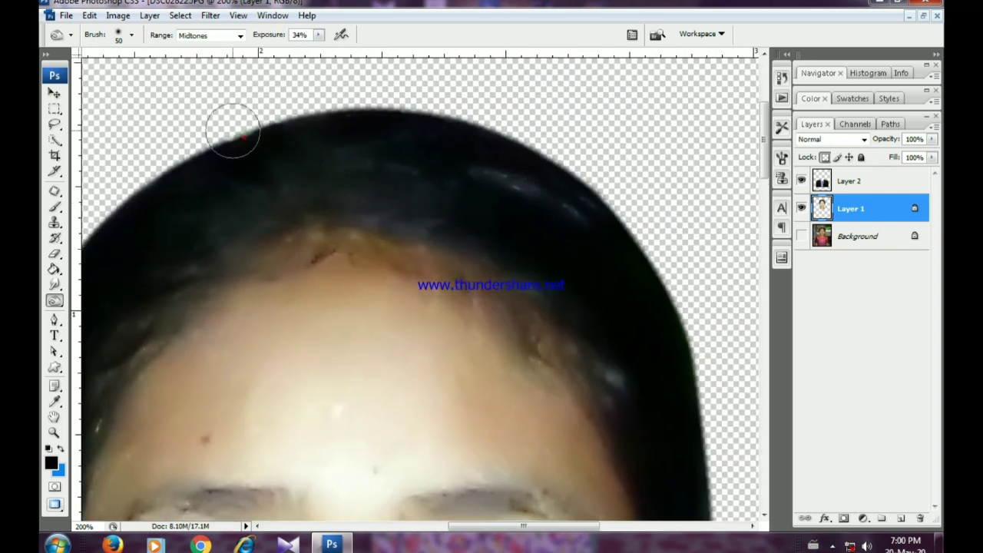
left_click_drag(362, 178, 581, 210)
mouse_move(486, 175)
left_mouse_down()
mouse_move(514, 197)
mouse_move(499, 177)
left_mouse_up()
mouse_move(466, 172)
left_mouse_down()
mouse_move(561, 259)
mouse_move(502, 171)
left_mouse_up()
Burn the brownish hairline across the top of the forehead.
key("space")
mouse_move(517, 231)
left_mouse_down()
mouse_move(546, 271)
mouse_move(520, 257)
left_mouse_up()
left_click_drag(413, 199, 220, 198)
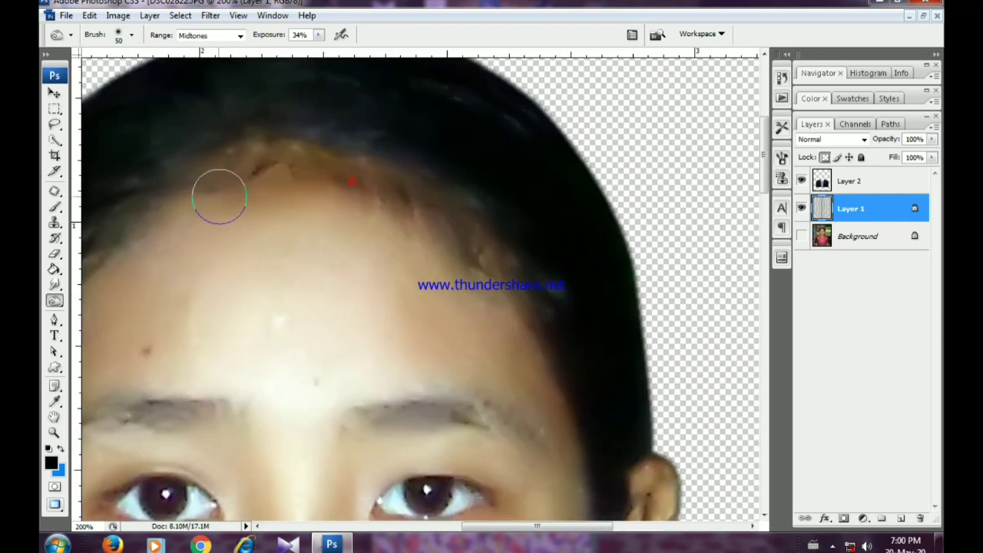
Darken both eyebrows using the Burn tool with a 25 px brush.
key("z")
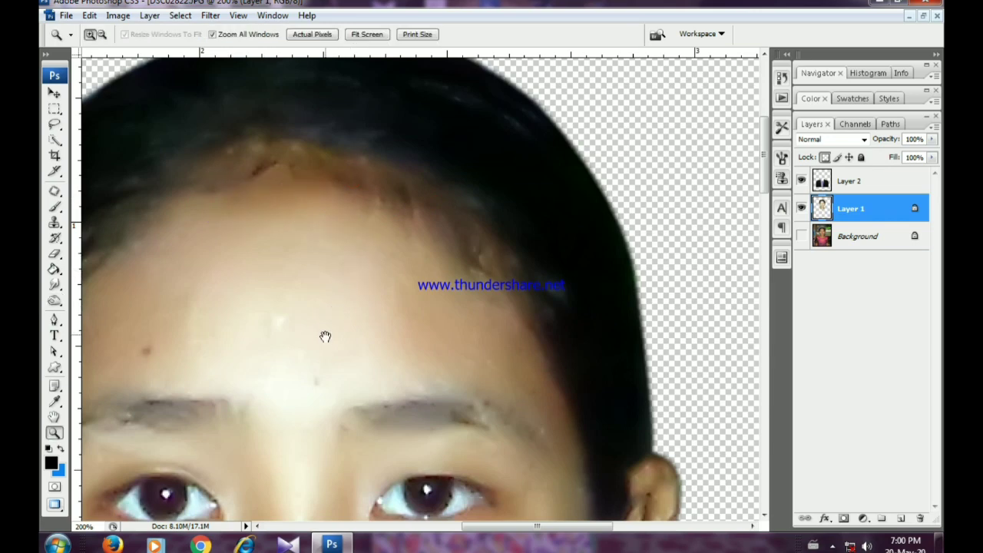
left_click_drag(325, 336, 420, 240)
left_click(53, 301)
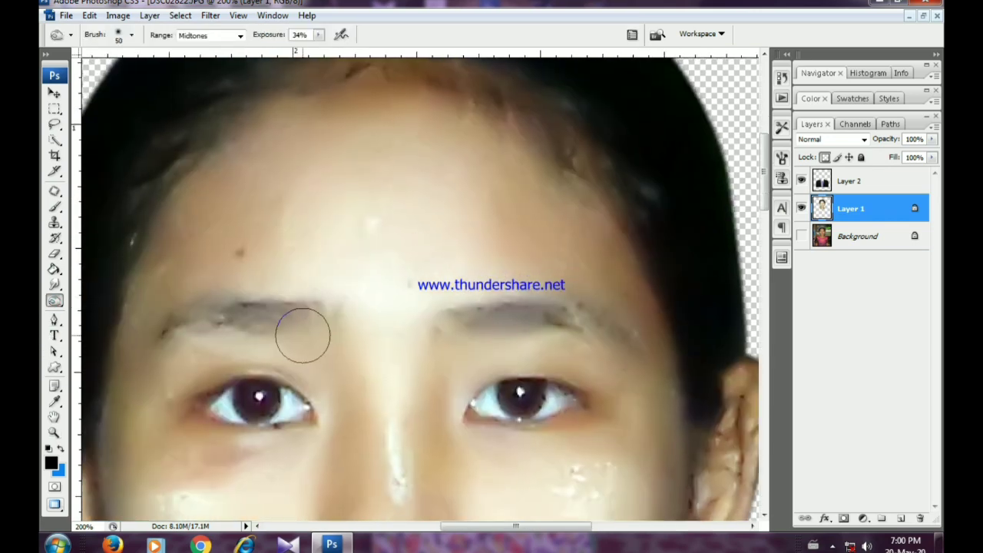
left_click_drag(296, 317, 172, 326)
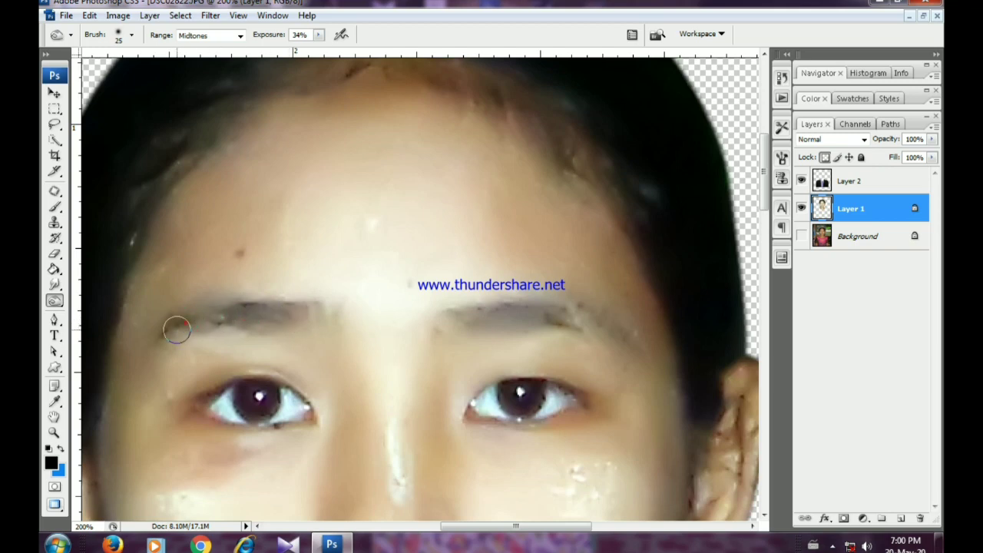
mouse_move(476, 312)
left_mouse_down()
mouse_move(587, 323)
mouse_move(577, 324)
left_mouse_up()
Remove the dark mole on the left of the forehead using a 35 px Clone Stamp.
key("s")
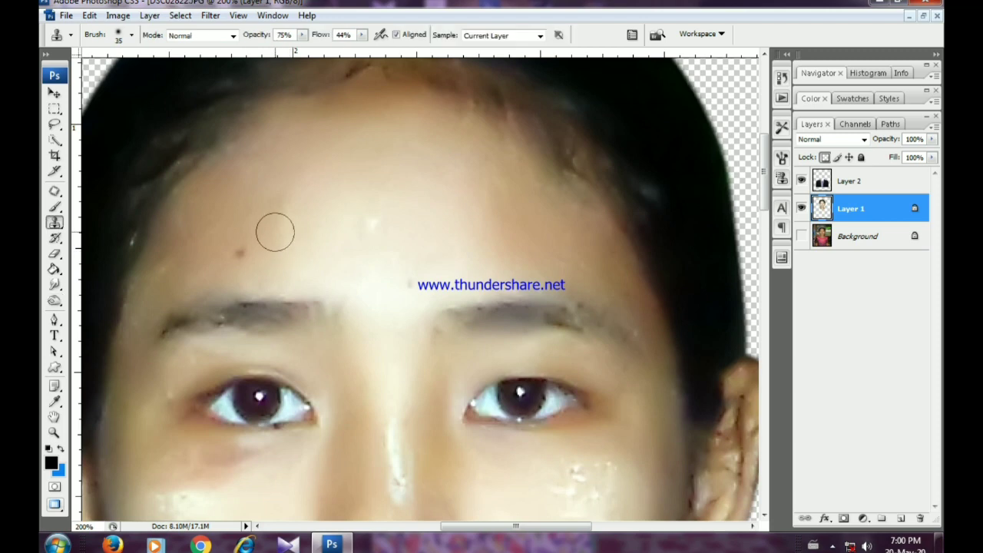
left_click(243, 252)
left_click(239, 252)
Clone clean skin from the upper nose over the shiny highlight on the nose bridge.
left_click_drag(389, 286, 345, 170)
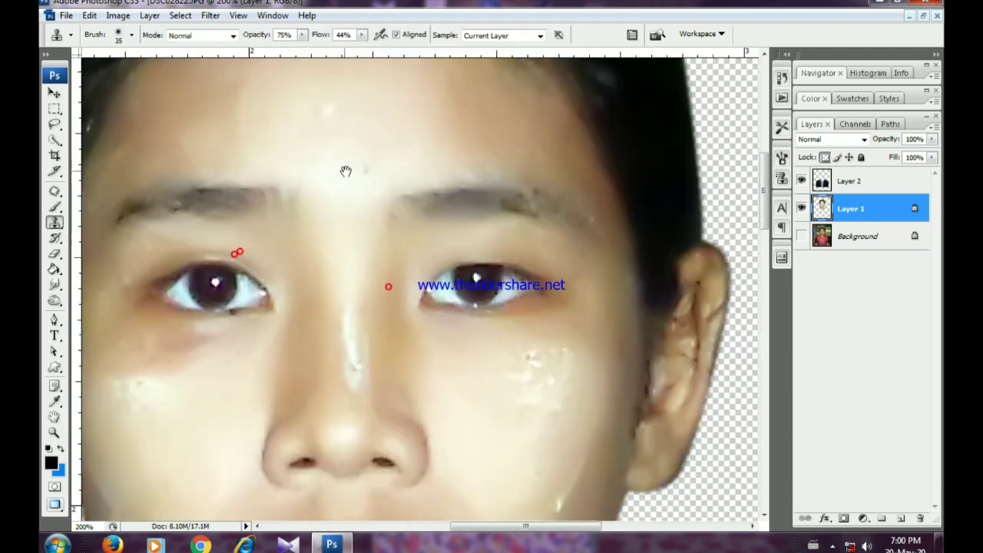
left_click(351, 262, "alt")
left_click(349, 321)
left_click_drag(354, 340, 351, 253)
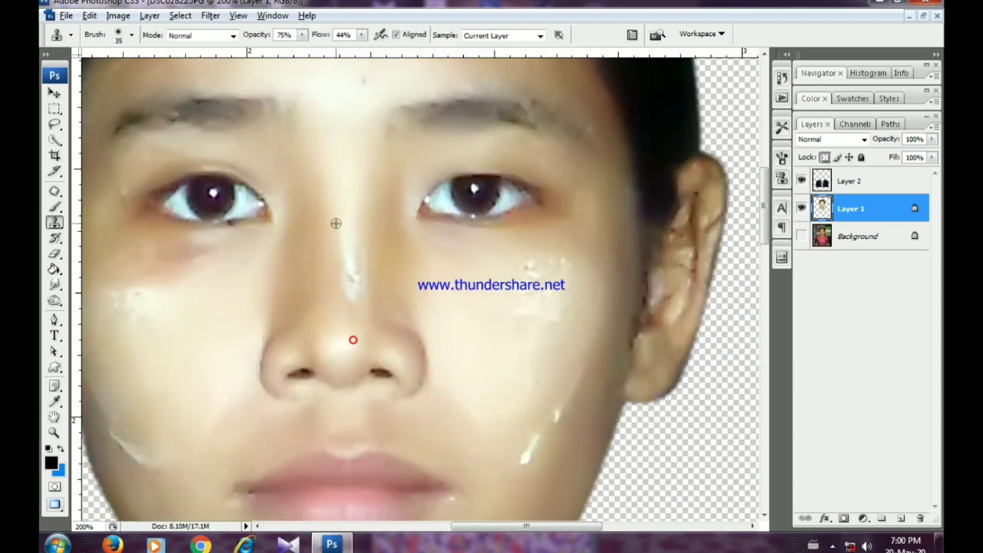
left_click(336, 224, "alt")
left_click(352, 265)
left_click(353, 231, "alt")
left_click(352, 283)
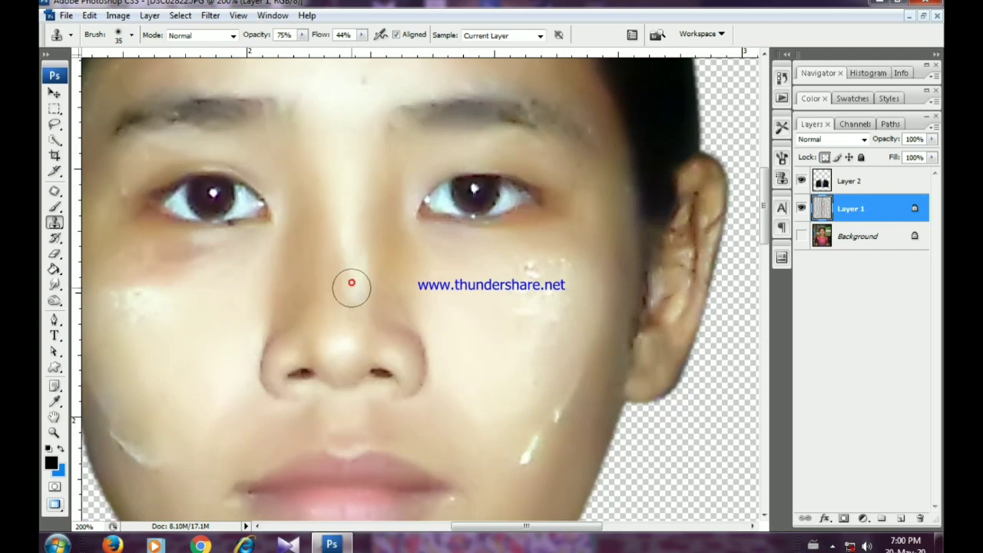
Clone skin from beside the nose over the remaining shiny streak on the lower nose bridge.
left_click(344, 215, "alt")
left_click(352, 251)
left_click(383, 228, "alt")
left_click(367, 248)
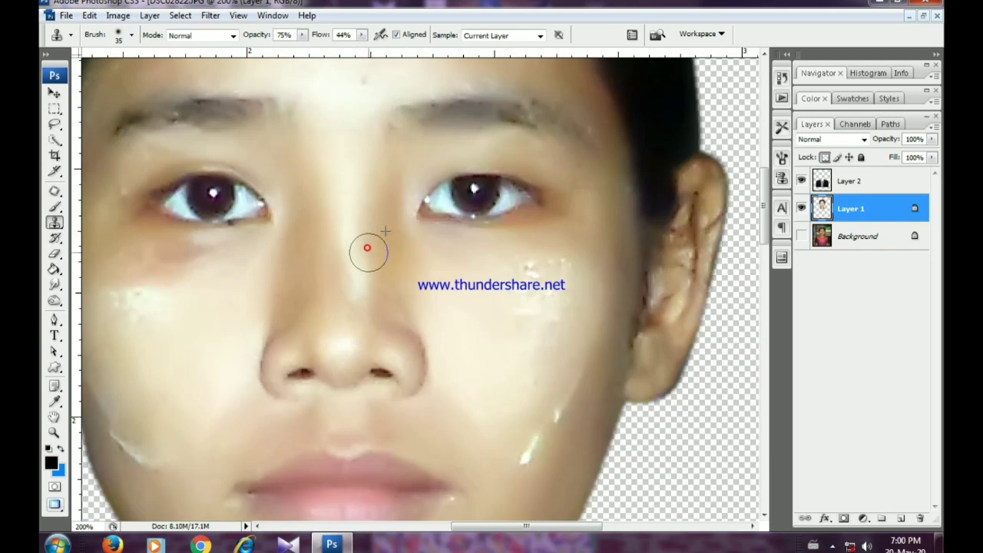
left_click(377, 234, "alt")
left_click(360, 269)
left_click(362, 285)
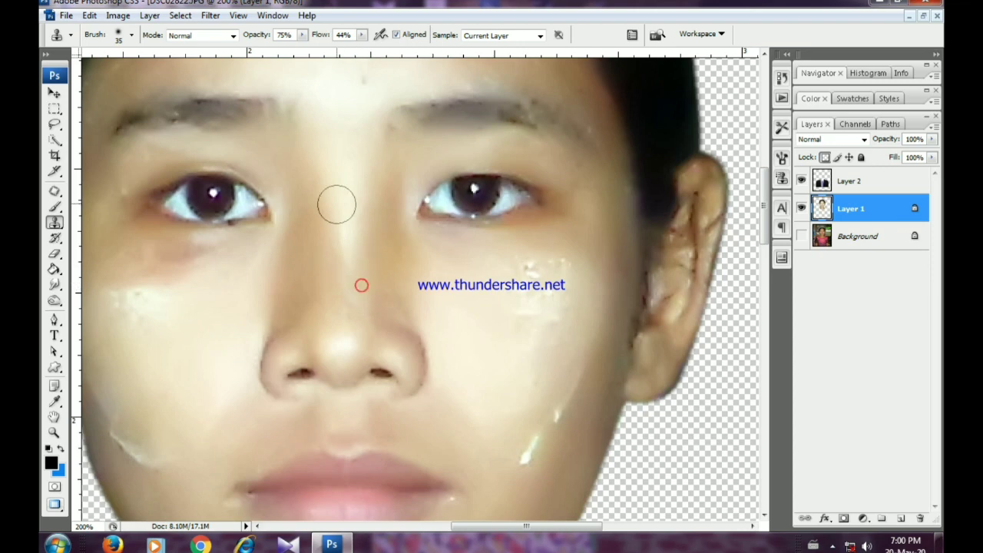
Clone smooth cheek skin over the shiny white spots on the left cheek below the eye.
mouse_move(316, 264)
left_mouse_down()
mouse_move(409, 233)
mouse_move(416, 215)
left_mouse_up()
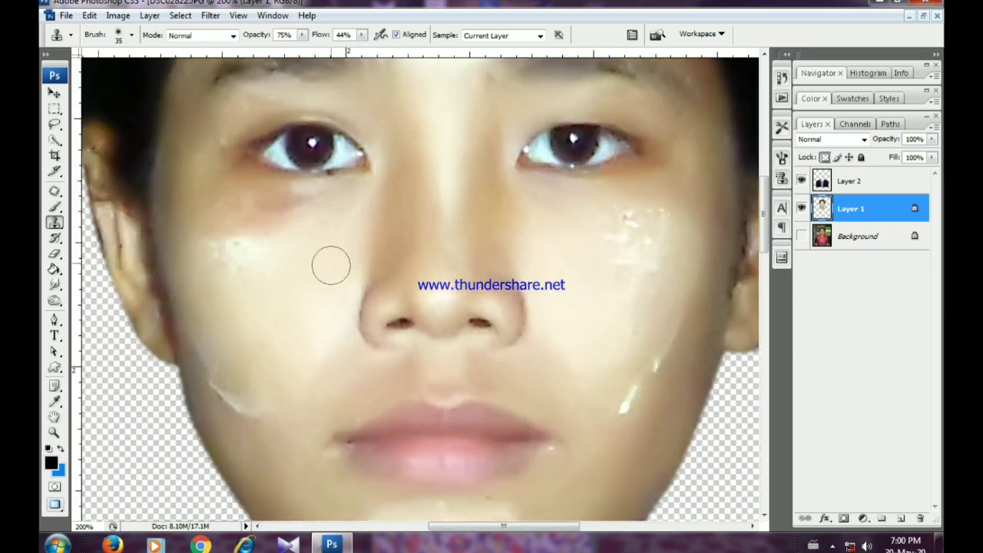
left_click(250, 266)
left_click(239, 264, "alt")
left_click(232, 248)
left_click(215, 244)
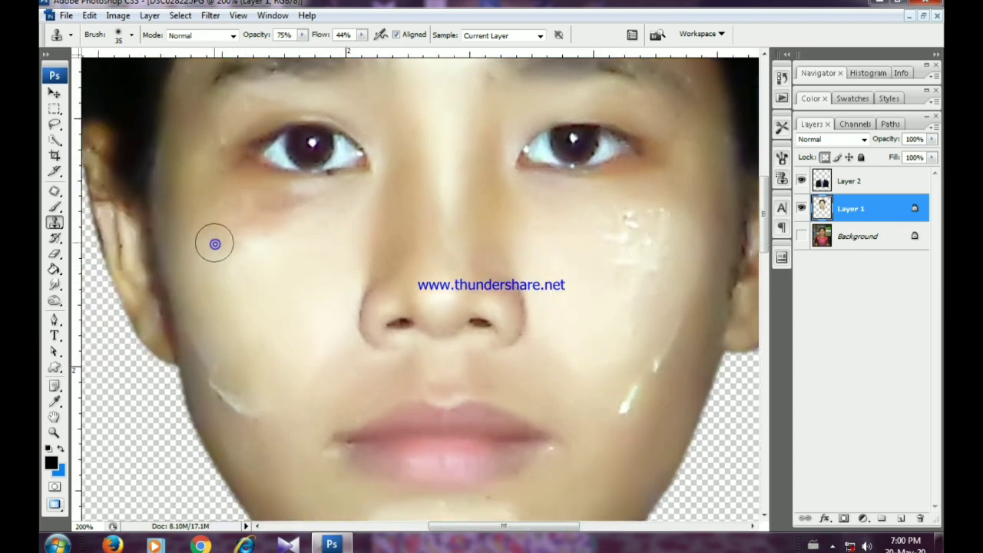
left_click(241, 253)
left_click(263, 238)
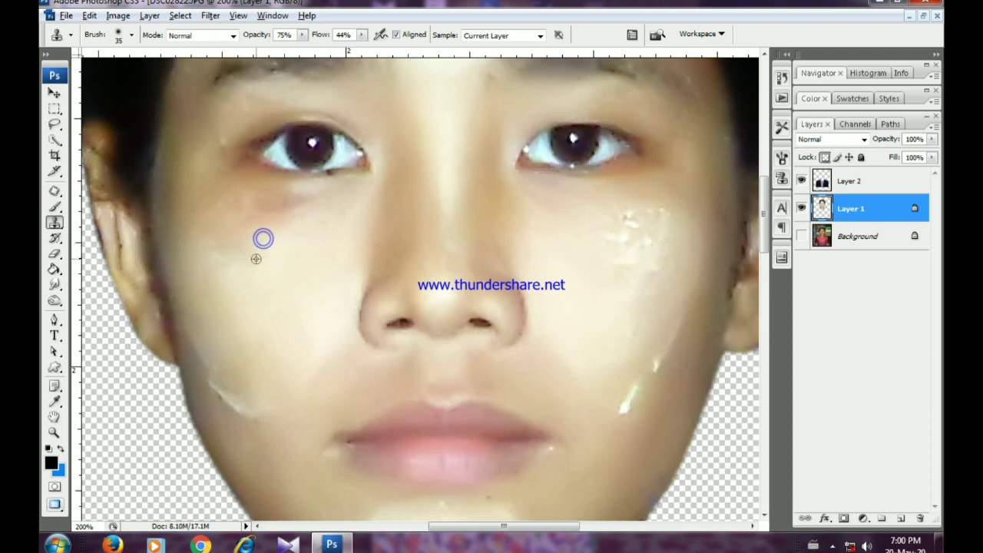
left_click(256, 259, "alt")
left_click(233, 256)
left_click(223, 244)
left_click(239, 277, "alt")
left_click(217, 250)
left_click(209, 242)
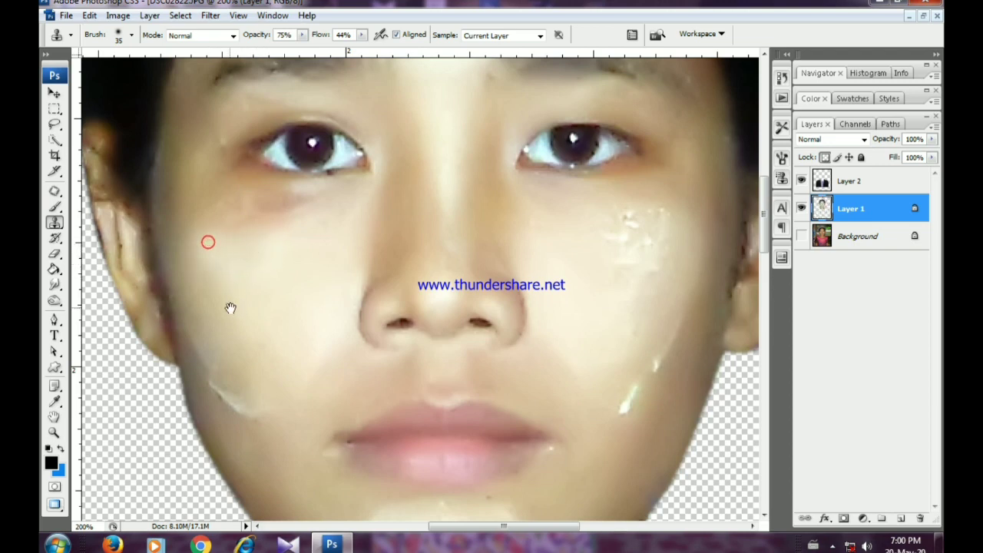
Clone nearby jaw skin over the white streak on the lower left cheek.
left_click_drag(230, 308, 240, 235)
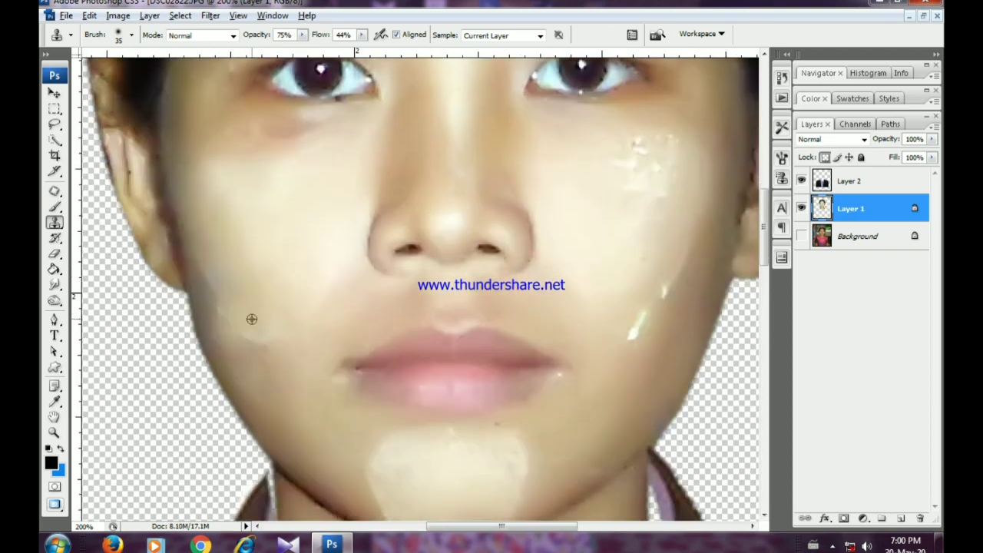
left_click(256, 366, "alt")
left_click(252, 336)
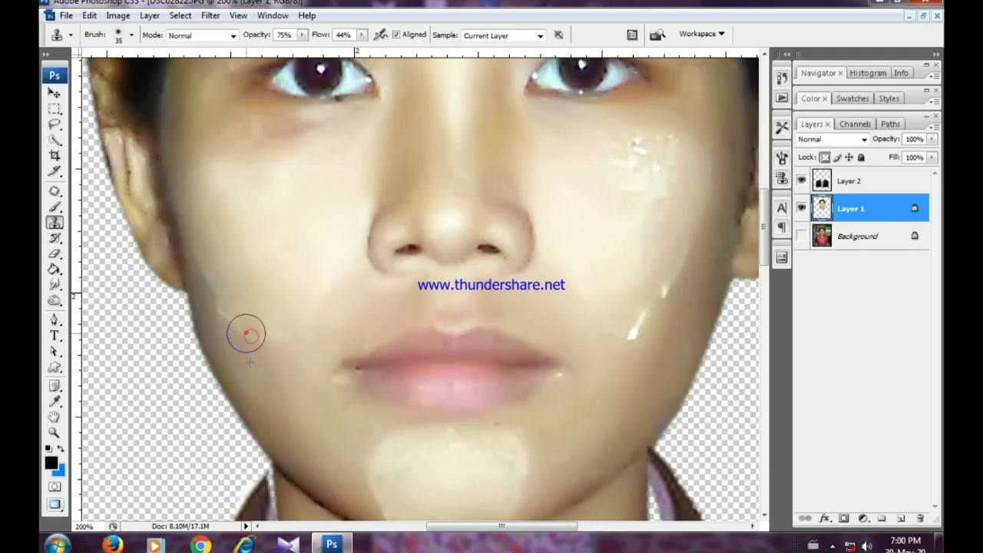
left_click(232, 328)
left_click(230, 323)
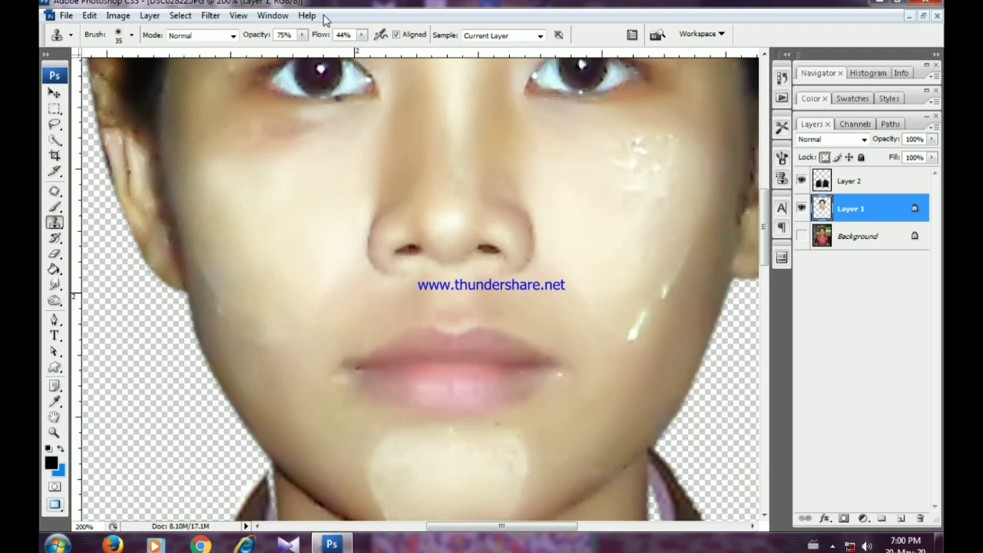
Set the Clone Stamp opacity to 28% and blend the leftover streak marks on the lower left cheek.
left_click(303, 35)
left_click(248, 349, "alt")
left_click(231, 329)
left_click(222, 318)
left_click(219, 307)
left_click(227, 305)
left_click(230, 310)
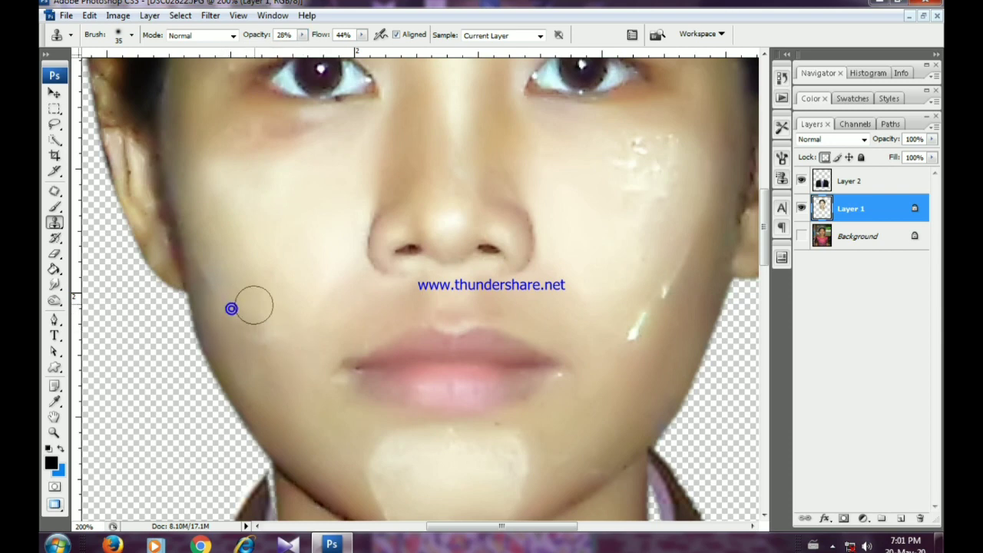
left_click(218, 302)
left_click(261, 299)
left_click(264, 333)
left_click(257, 338)
Clone skin from the jaw area over the bright white streak on the lower right cheek.
mouse_move(620, 265)
left_mouse_down()
mouse_move(514, 312)
mouse_move(449, 354)
left_mouse_up()
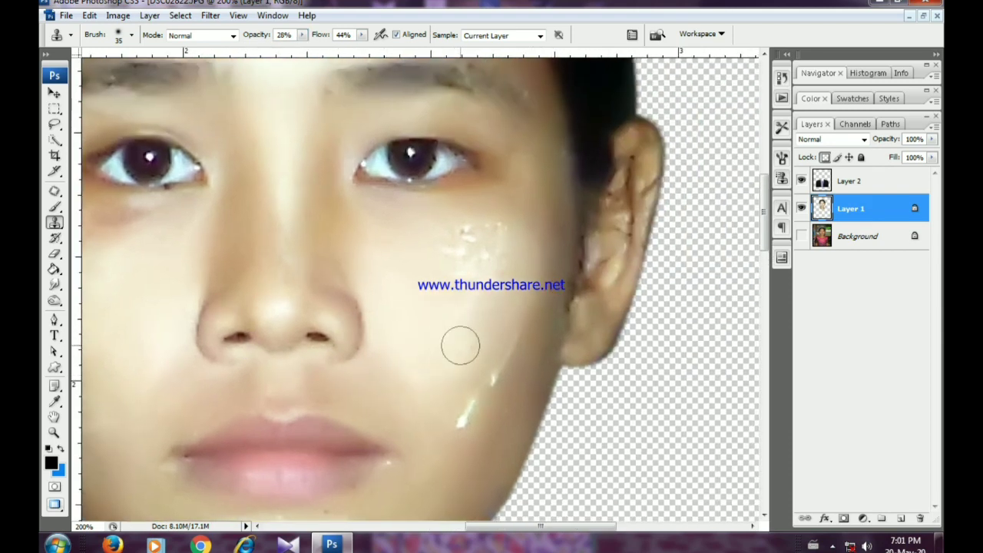
left_click(487, 433, "alt")
left_click(469, 415)
left_click(472, 409)
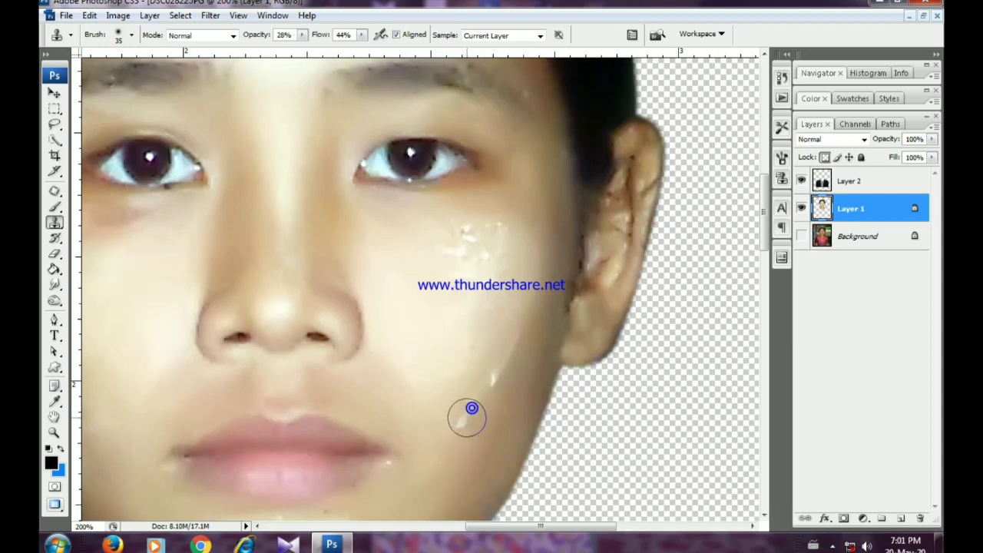
left_click(447, 455, "alt")
left_click(466, 409)
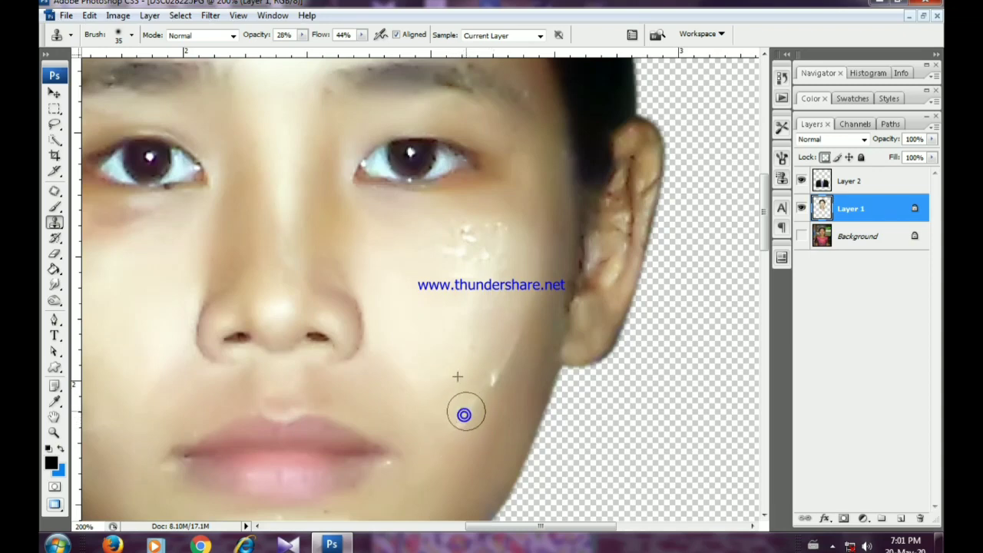
Clone out the small bright mark and streak residue higher on the outer right cheek.
mouse_move(461, 428)
left_mouse_down()
mouse_move(444, 351)
mouse_move(411, 419)
left_mouse_up()
left_click(452, 347)
left_click(451, 340)
left_click(441, 332)
left_click(441, 346)
left_click(447, 376)
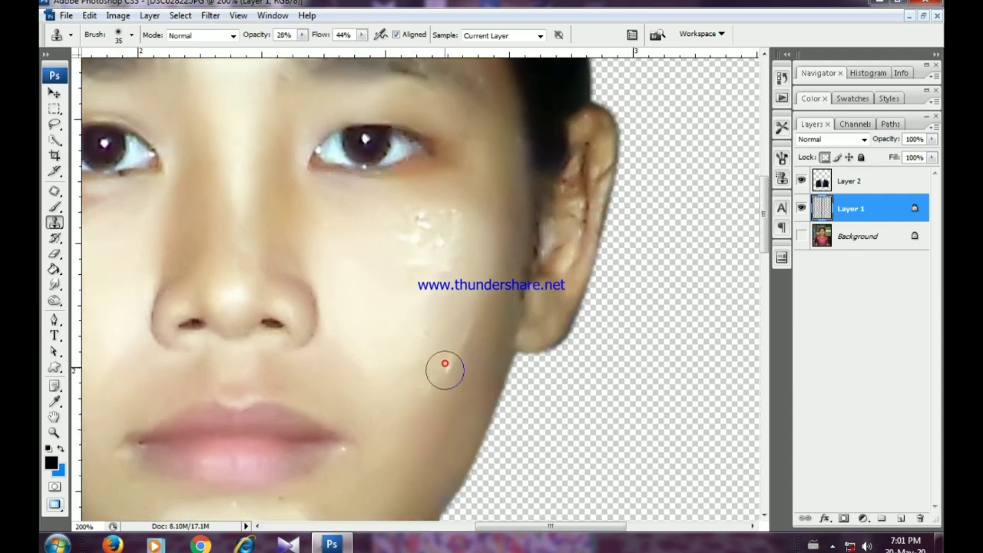
left_click(448, 364)
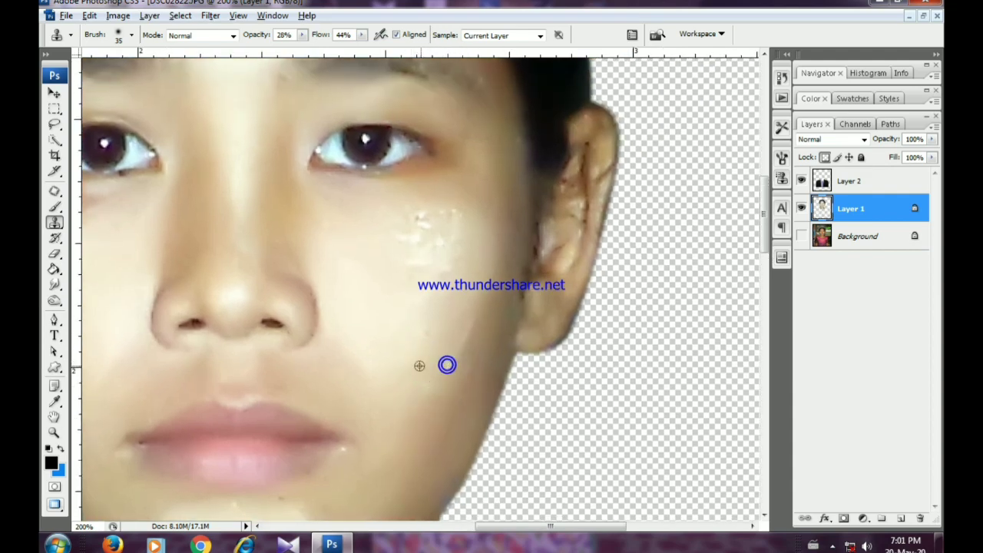
left_click(449, 364)
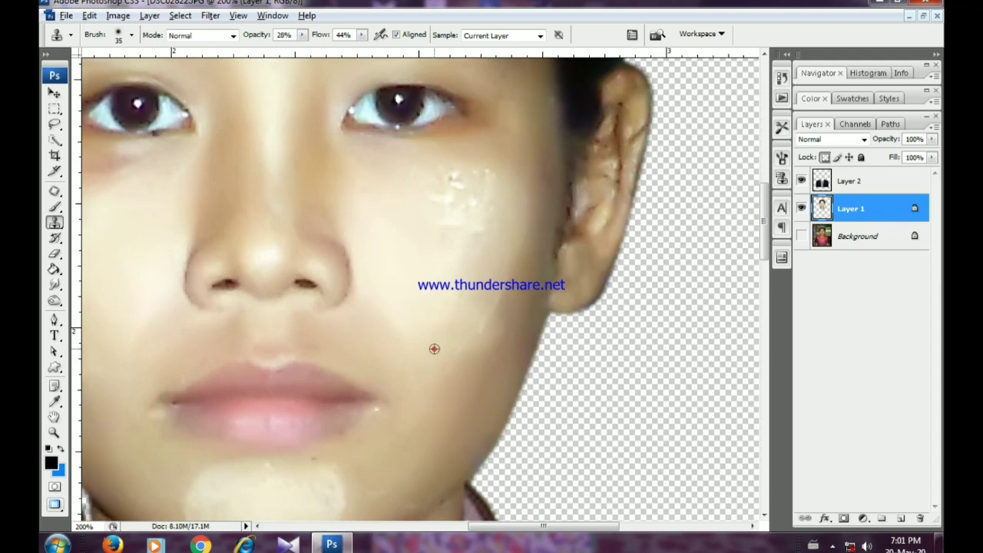
left_click(436, 348, "alt")
left_click(450, 361)
Clone smooth skin over the shiny white spots on the right cheek below the eye.
left_click_drag(451, 364, 425, 453)
left_click(452, 332, "alt")
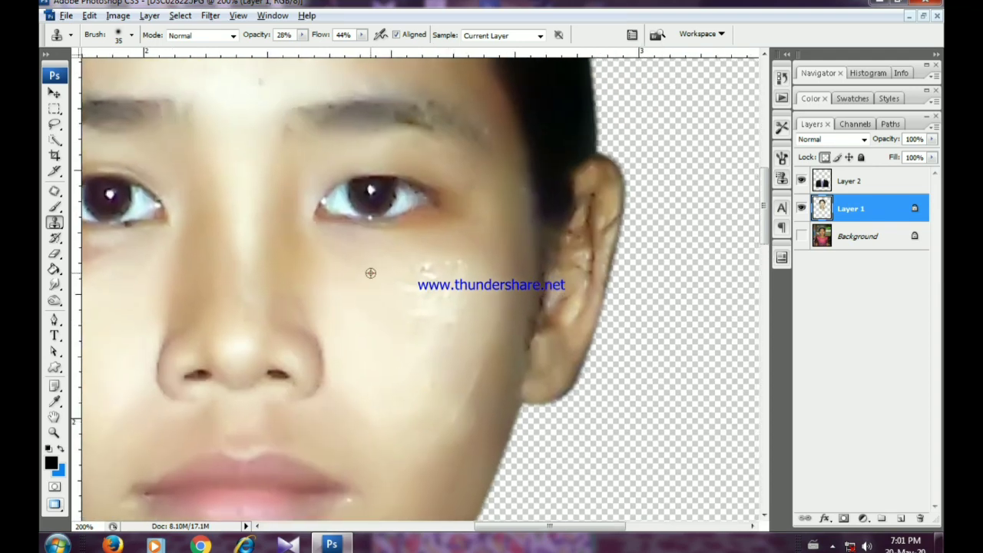
left_click(432, 271)
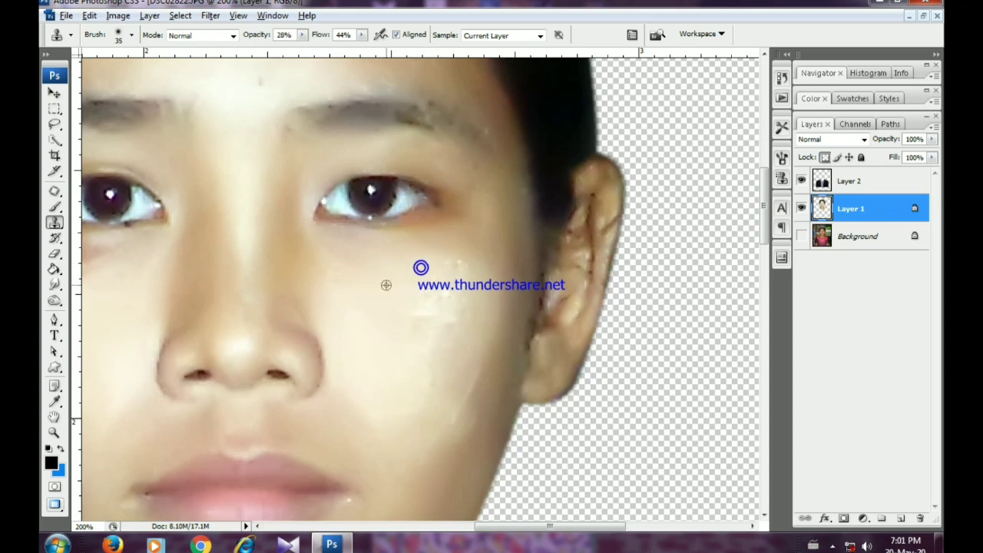
left_click(428, 293)
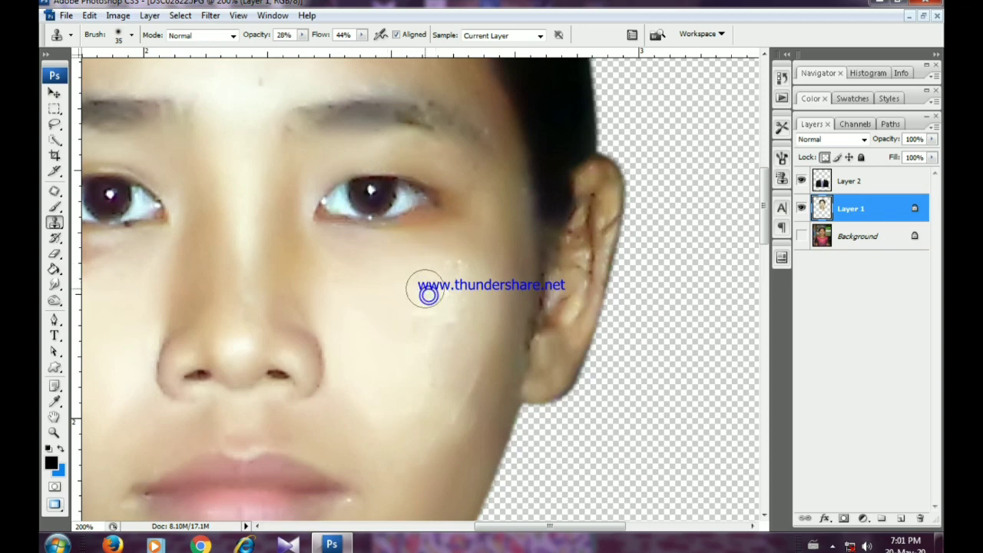
left_click(457, 262)
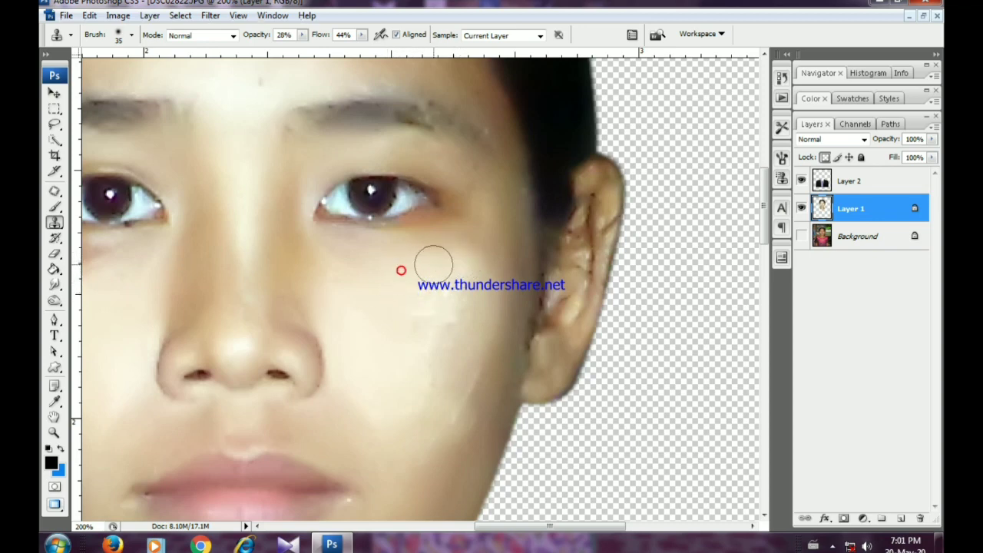
left_click(450, 264)
left_click(409, 286)
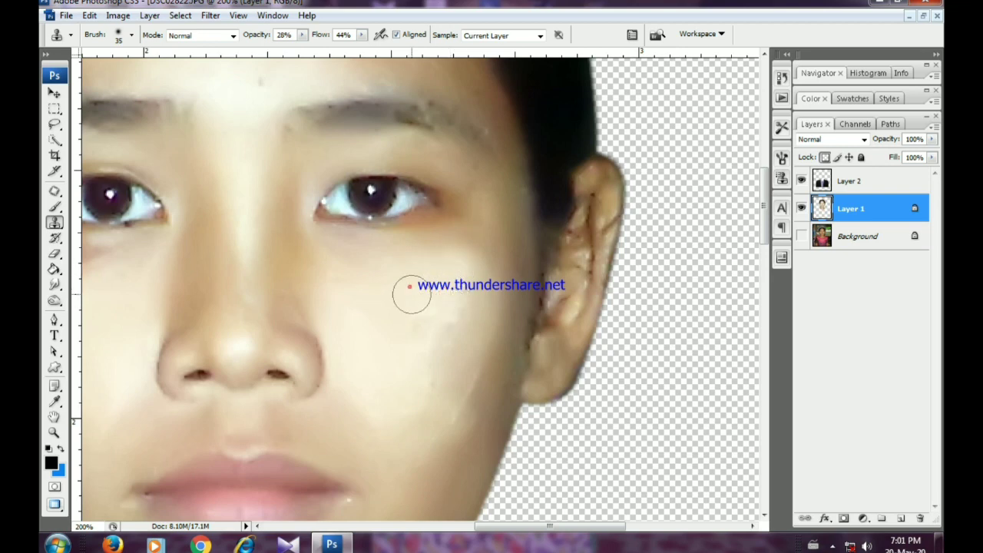
Blend the uneven patches in the middle and outer part of the right cheek with sampled skin.
mouse_move(412, 328)
left_mouse_down()
mouse_move(401, 286)
mouse_move(408, 351)
mouse_move(432, 304)
mouse_move(420, 286)
left_mouse_up()
left_click(401, 263)
left_click(366, 249, "alt")
left_click(399, 273)
left_click(448, 282, "alt")
left_click(446, 318)
left_click(459, 250)
left_click(426, 290)
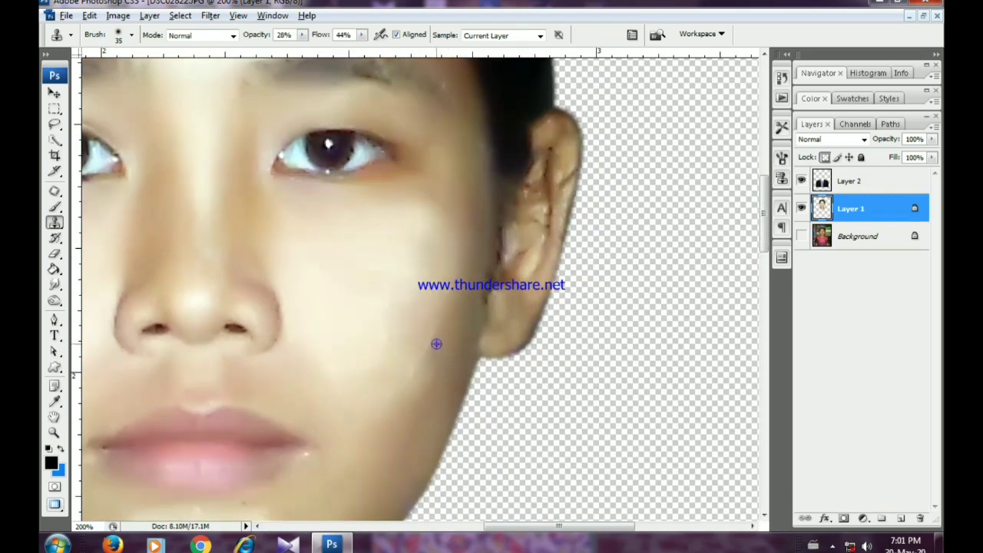
Soften the light-to-dark edge along the outer right cheek below the earlobe with cloned skin.
left_click(439, 327)
left_click(423, 327, "alt")
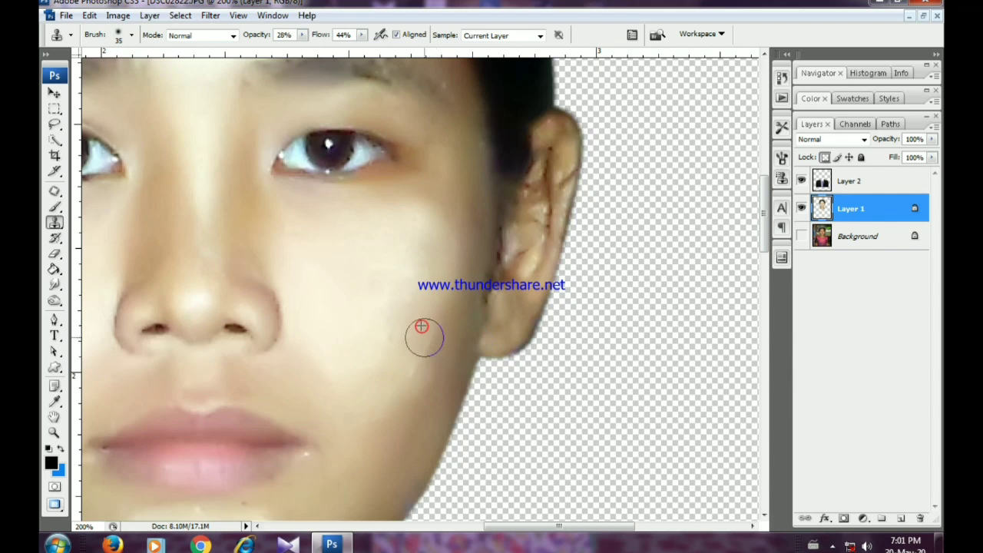
left_click(427, 340)
left_click(423, 345)
left_click(425, 399, "alt")
left_click(423, 358)
left_click(417, 369)
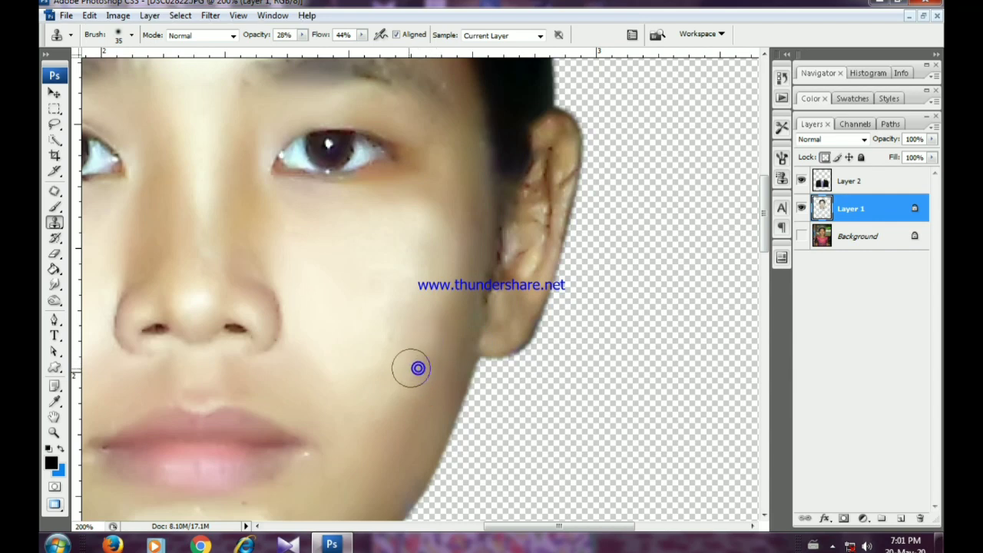
left_click(408, 368, "alt")
left_click(422, 384, "alt")
left_click(431, 338)
Even out the skin tone on the lower right cheek toward the jawline.
left_click_drag(415, 403, 437, 285)
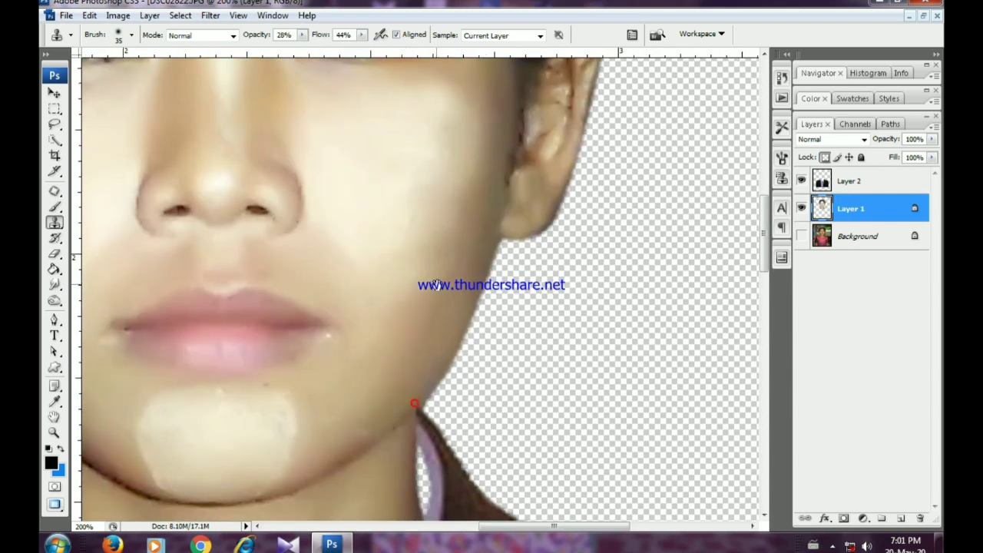
left_click(412, 299, "alt")
left_click(415, 280)
left_click(435, 257)
left_click(433, 256)
Blend the hard left edge of the pale chin patch with skin sampled from beside the chin.
mouse_move(286, 383)
left_mouse_down()
mouse_move(438, 358)
mouse_move(439, 312)
left_mouse_up()
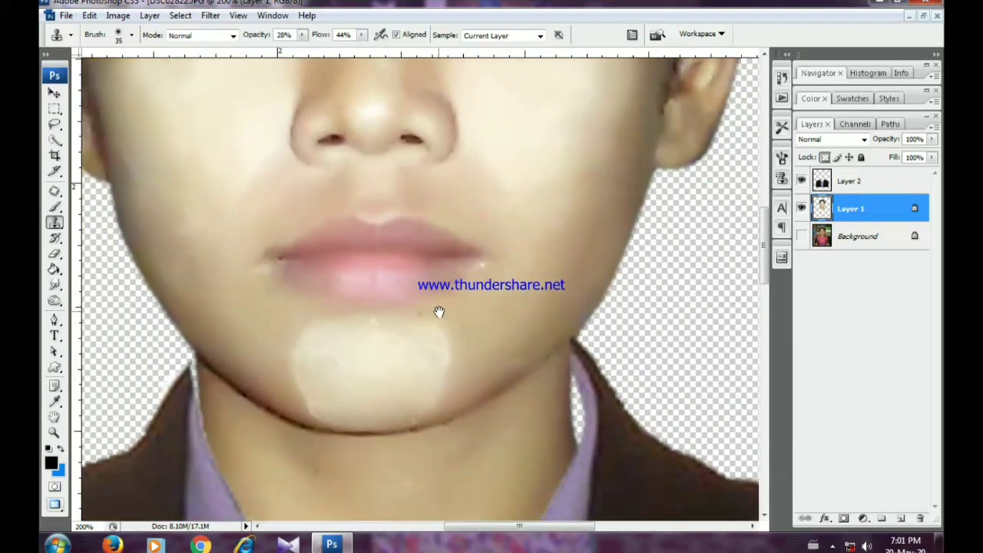
left_click(270, 355, "alt")
left_click(292, 357)
left_click(289, 350)
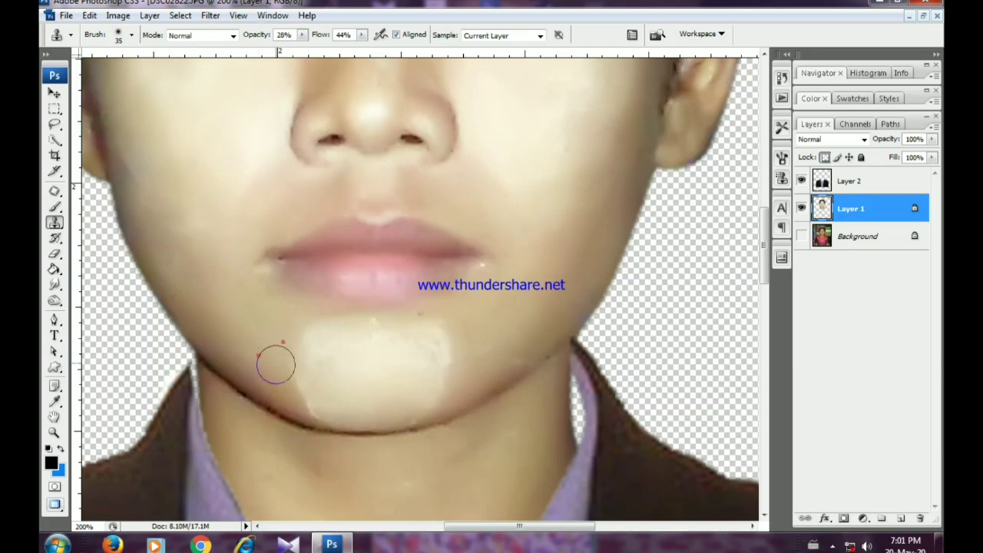
left_click(259, 355, "alt")
left_click(294, 377)
left_click(265, 346, "alt")
left_click(291, 390)
left_click(305, 391)
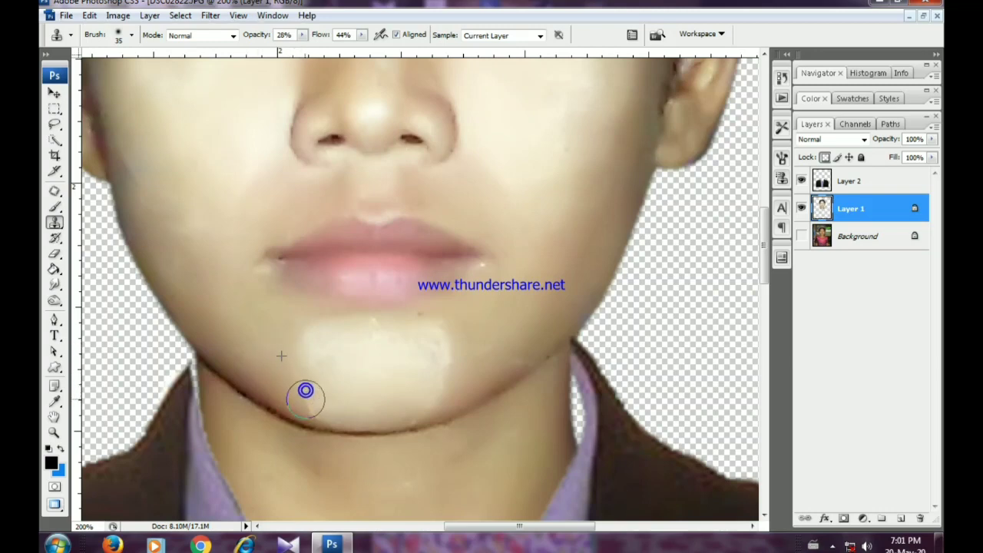
left_click(306, 396)
left_click(265, 337, "alt")
left_click(289, 373)
left_click(286, 358)
left_click(297, 374)
left_click(279, 344, "alt")
left_click(311, 403)
Blend the hard right edge of the pale chin patch using neighbouring skin.
left_click(468, 334, "alt")
left_click(456, 361)
left_click(450, 369)
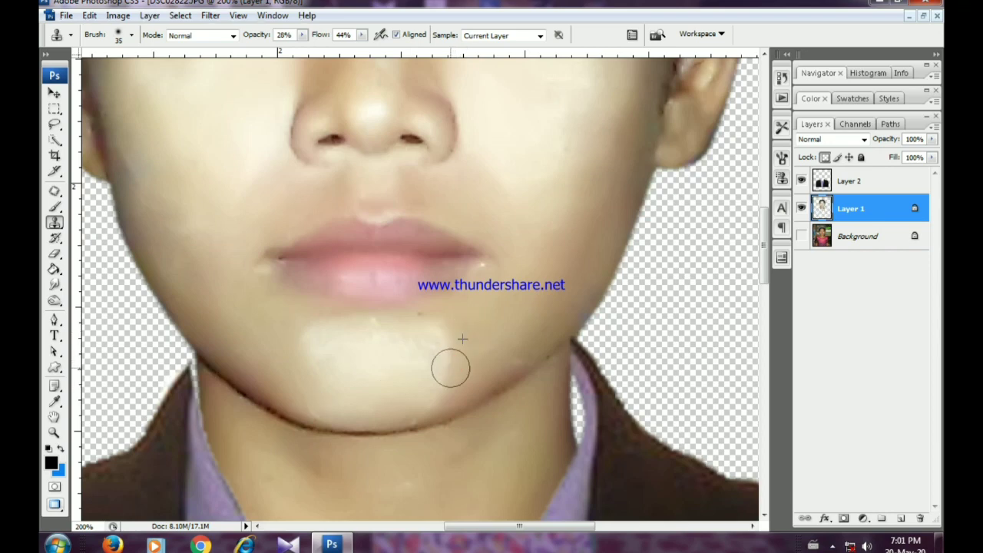
left_click(449, 373)
left_click(439, 389)
left_click(450, 335, "alt")
left_click(442, 346)
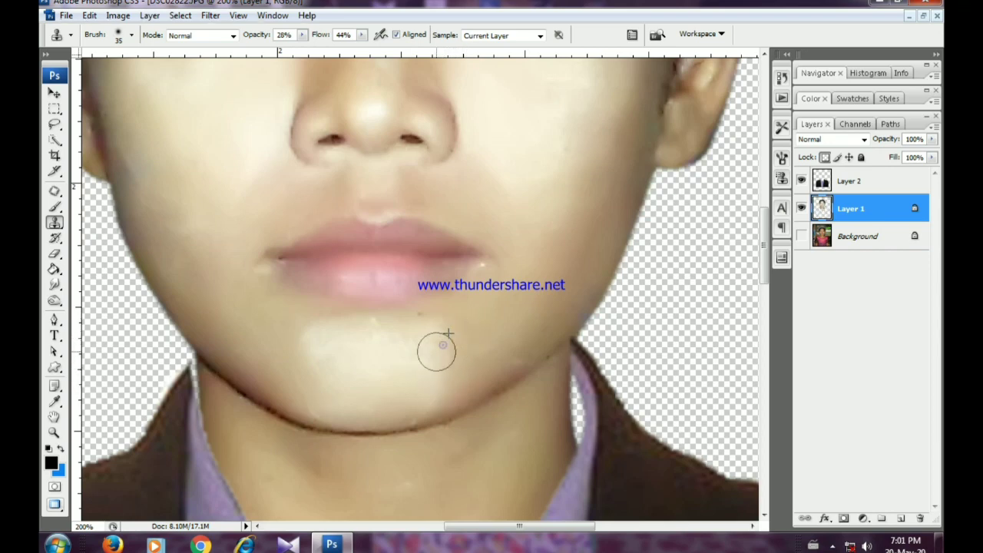
left_click(467, 318, "alt")
left_click(429, 336)
left_click(440, 339)
left_click(434, 363)
left_click(432, 372)
left_click(446, 322, "alt")
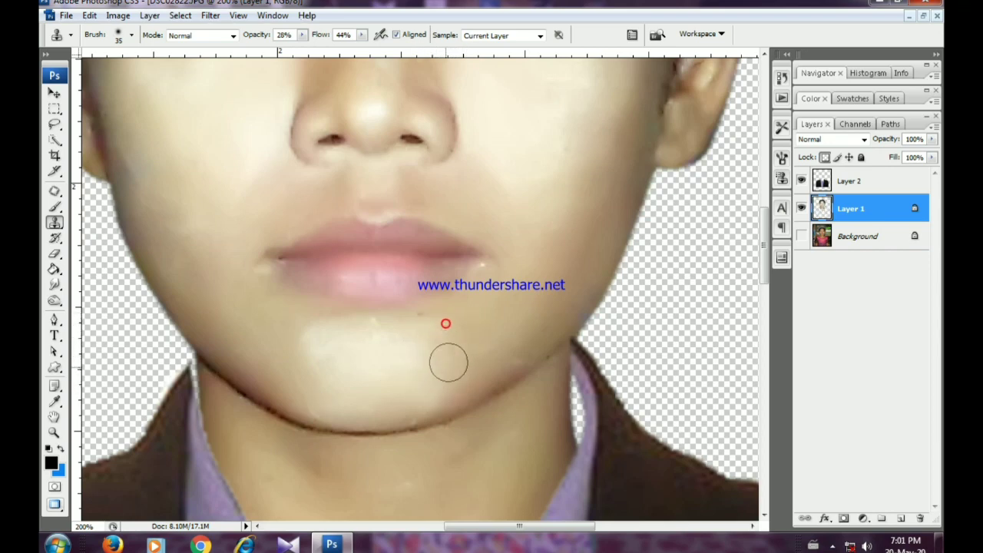
left_click(444, 375)
Clone darker skin over the upper left corner of the pale chin patch.
left_click(276, 320, "alt")
left_click(305, 320)
left_click(322, 323)
left_click(318, 338)
left_click(296, 318, "alt")
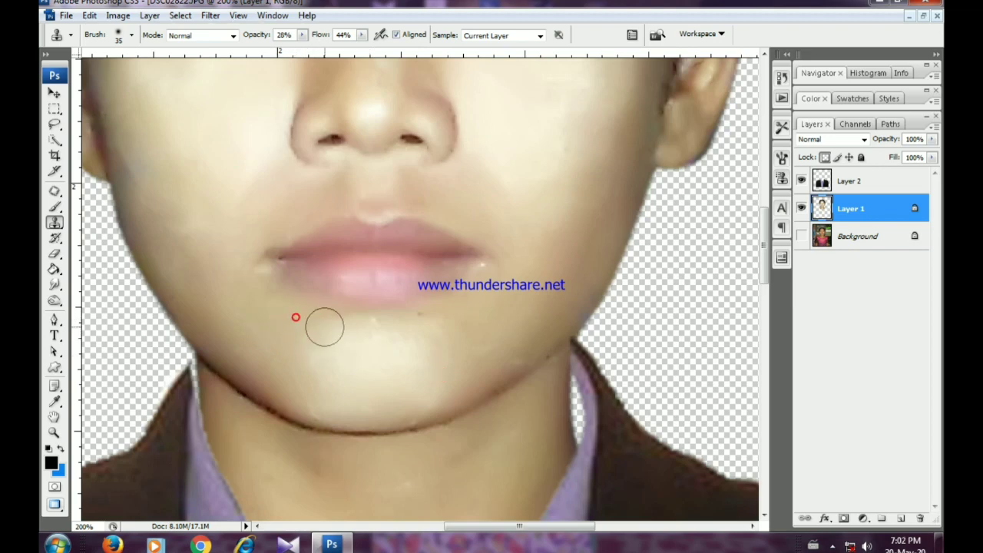
double_click(327, 338)
left_click(299, 319, "alt")
left_click(326, 323)
left_click(354, 330)
Blend the upper edge of the pale chin patch below the lower lip and remove the white speck there.
left_click(335, 329, "alt")
left_click(371, 322)
left_click(378, 321)
left_click(334, 327)
left_click(310, 324, "alt")
left_click(351, 325)
left_click(385, 328)
left_click(364, 334)
left_click(377, 330)
left_click(345, 329)
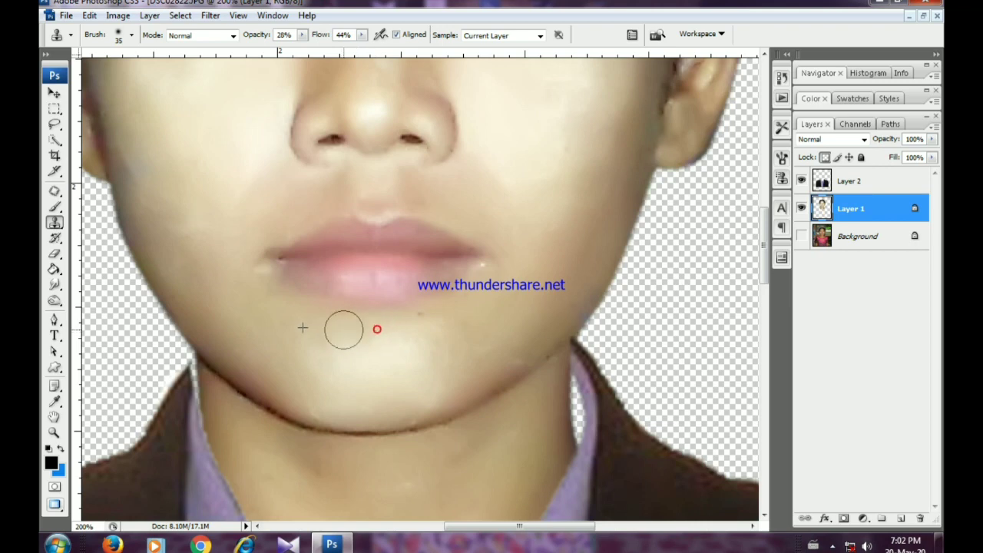
left_click(367, 327)
left_click(289, 329, "alt")
left_click(320, 336)
Clone nearby skin over the dark speck below the lower lip and the upper right edge of the pale chin patch.
left_click(452, 304, "alt")
left_click(421, 320)
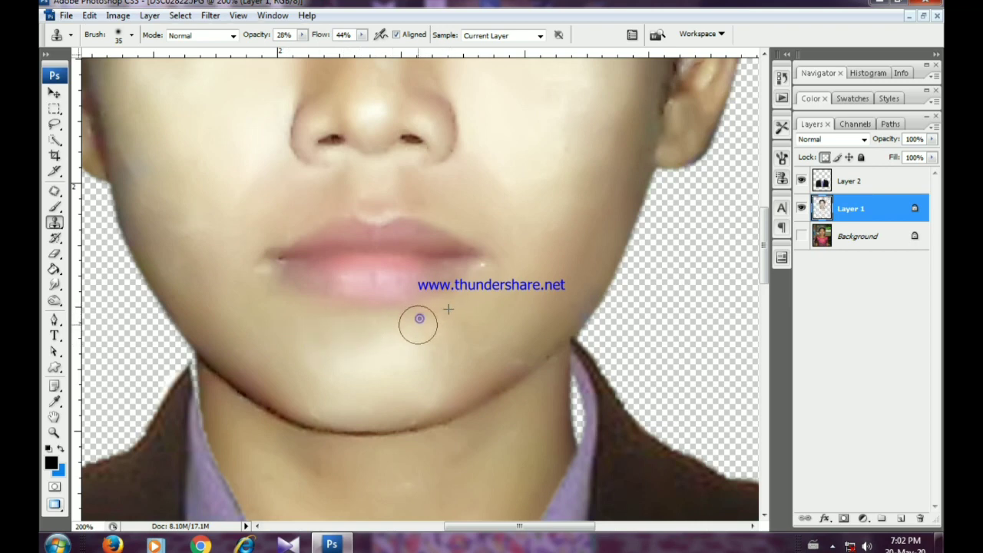
left_click(417, 324)
left_click(458, 321, "alt")
left_click(425, 351)
left_click(416, 354)
Blend the lower left edge of the pale chin patch with skin sampled just above the jawline.
left_click(298, 379, "alt")
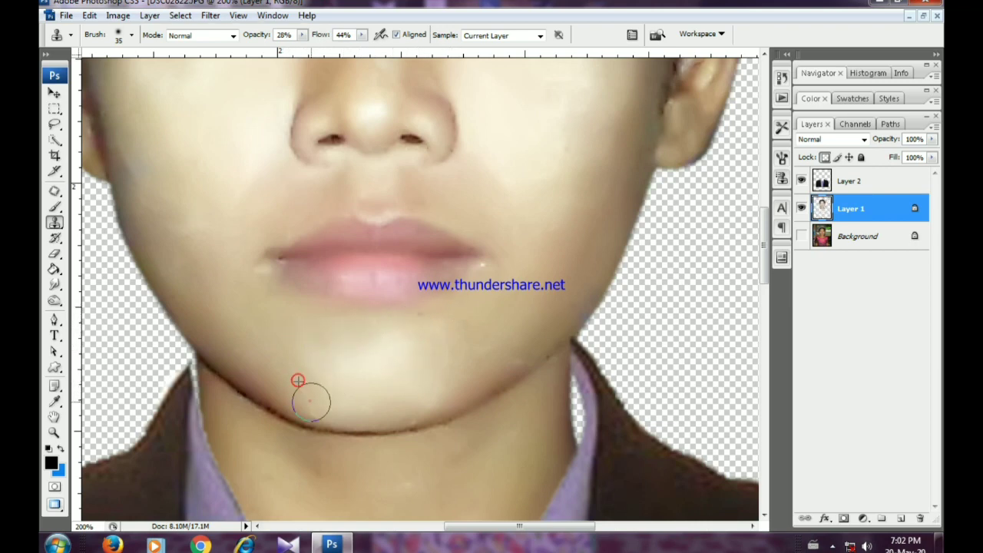
left_click(319, 406)
left_click(342, 384)
left_click(300, 374, "alt")
left_click(316, 405)
left_click(308, 399)
Apply Levels to the head layer with the output black level set to 1.
left_click_drag(292, 299, 322, 400)
left_click_drag(252, 270, 290, 340)
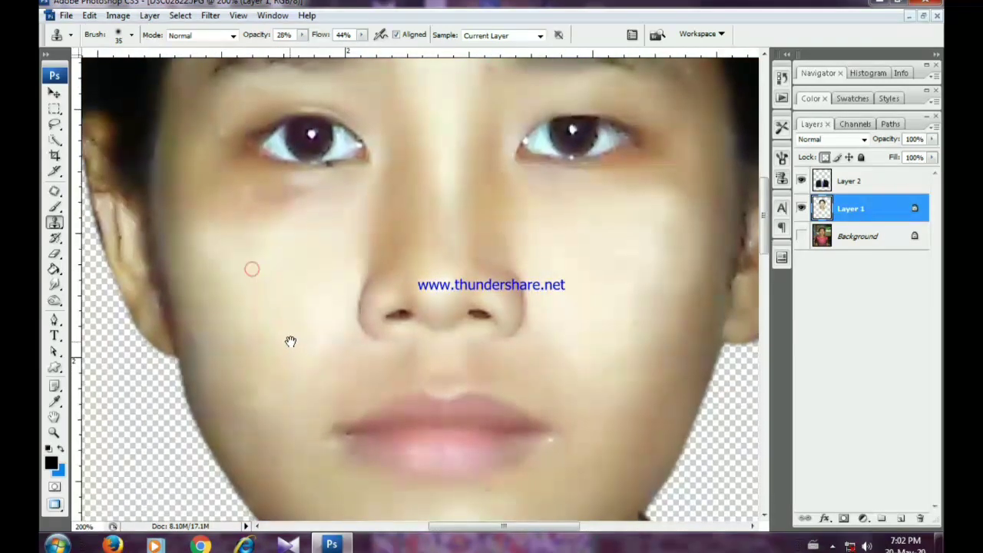
key("z")
left_click(370, 316, "alt")
left_click(369, 316, "alt")
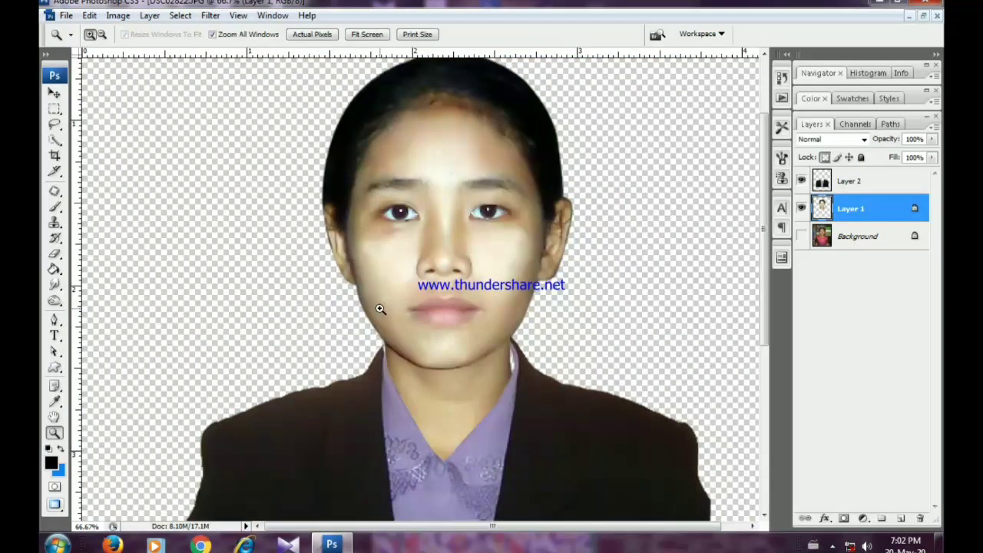
key("ctrl+l")
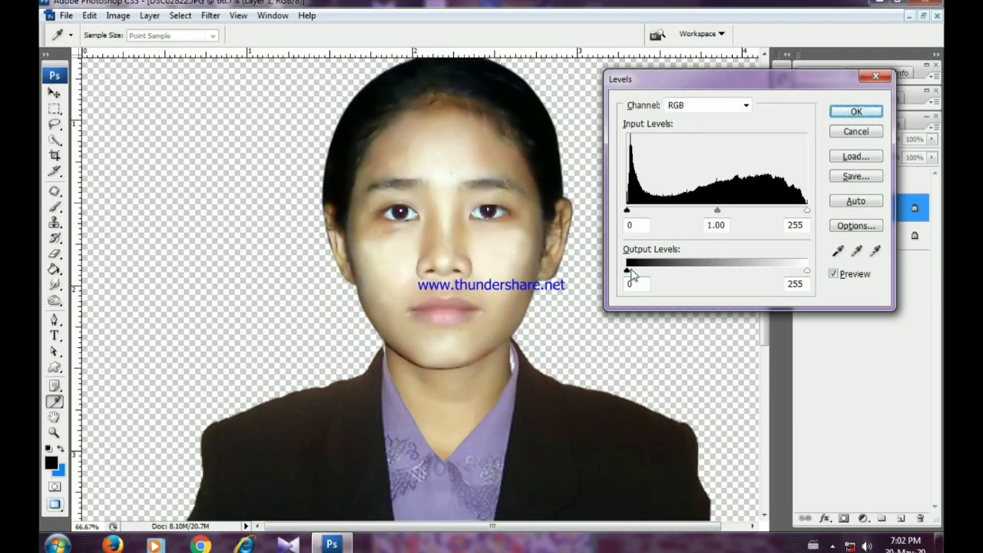
left_click_drag(631, 271, 629, 278)
left_click_drag(717, 212, 726, 212)
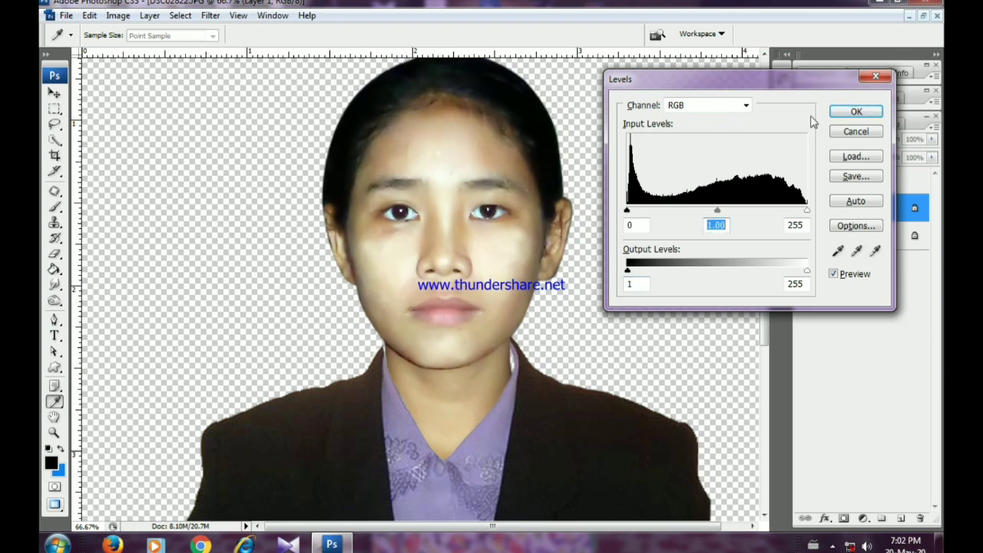
left_click(853, 112)
key("z")
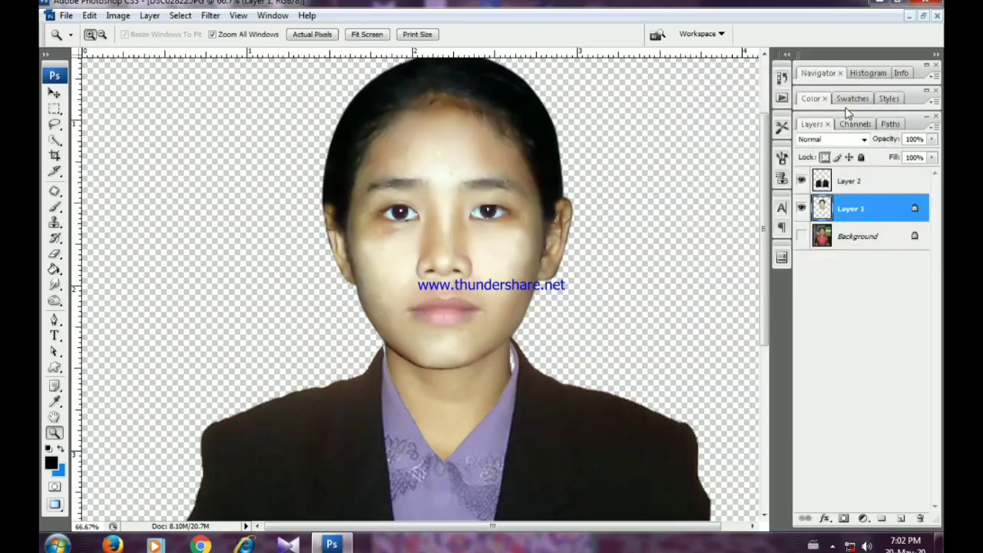
Adjust the Cyan–Red midtone balance of the head layer with Color Balance.
key("ctrl+b")
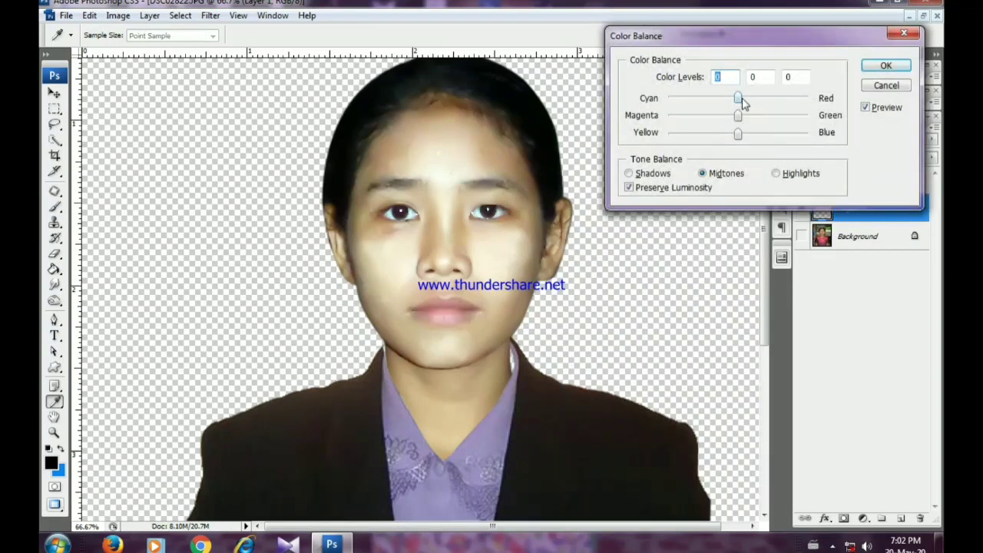
left_click_drag(750, 103, 740, 105)
left_click(886, 66)
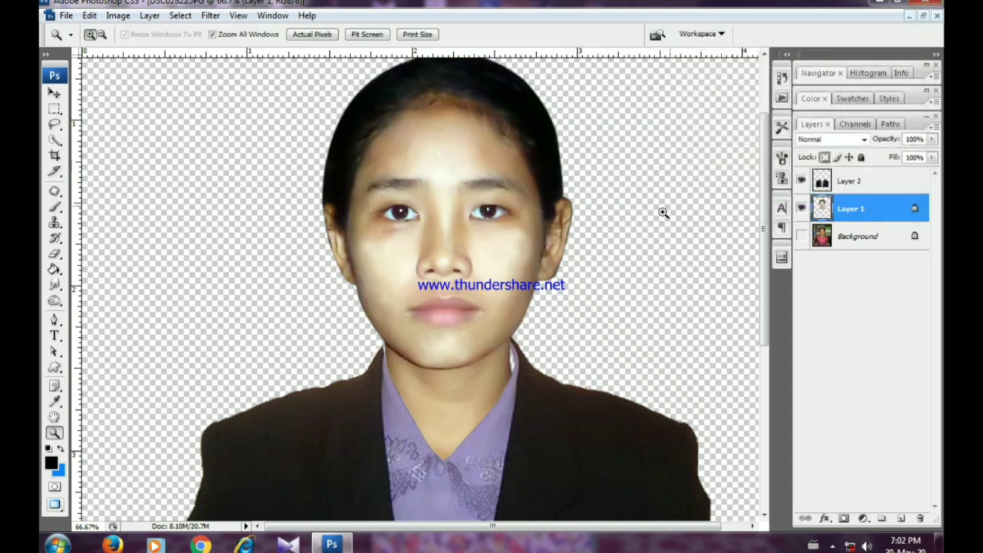
Add a new layer beneath the head layer and fill it with blue, hiding the head and blazer layers during the fill.
left_click(902, 520)
left_click_drag(859, 213, 850, 239)
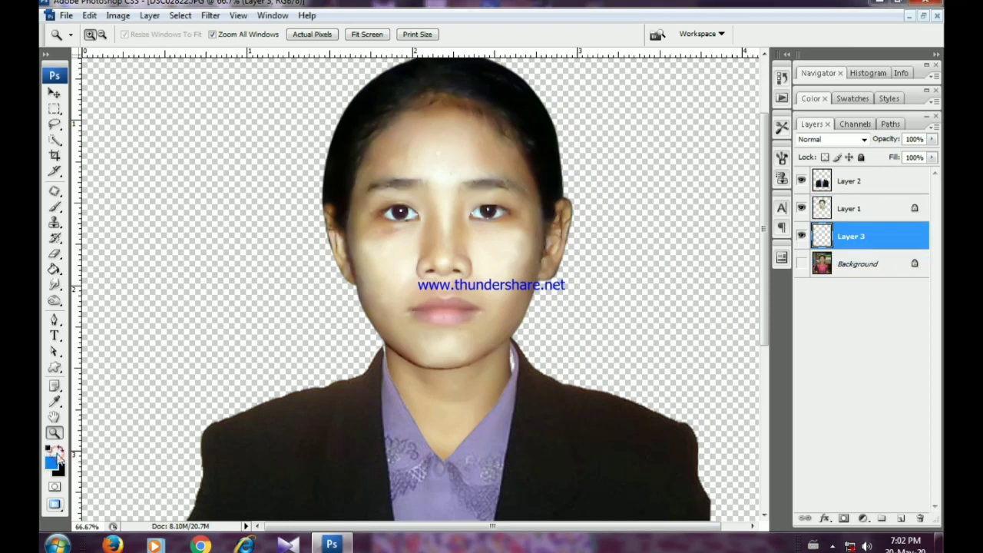
key("g")
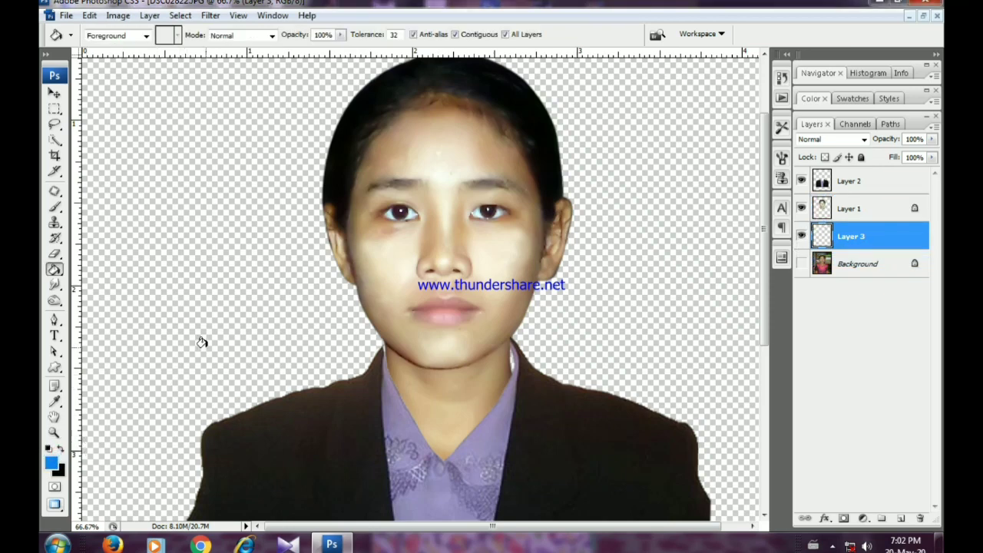
left_click(801, 209)
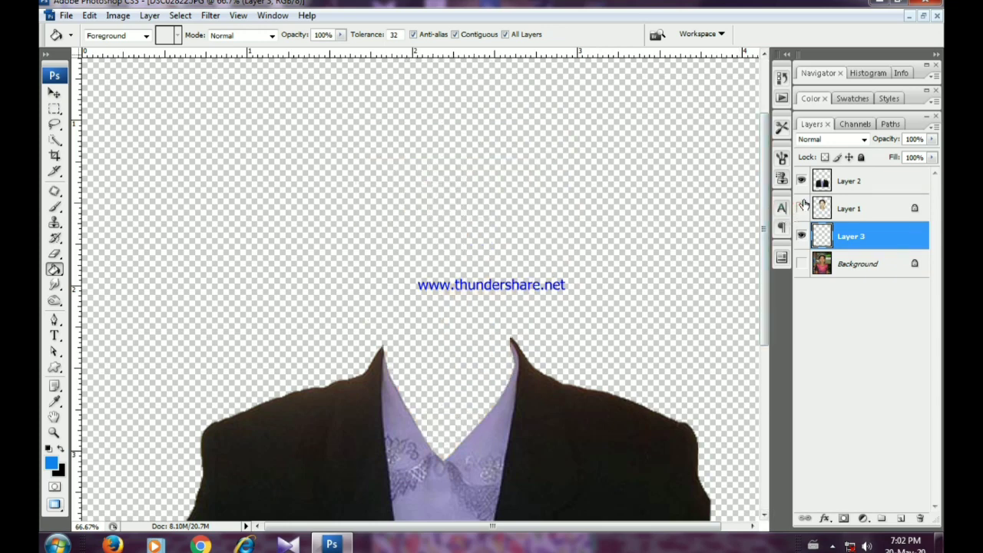
left_click(802, 182)
left_click(322, 309)
left_click(802, 208)
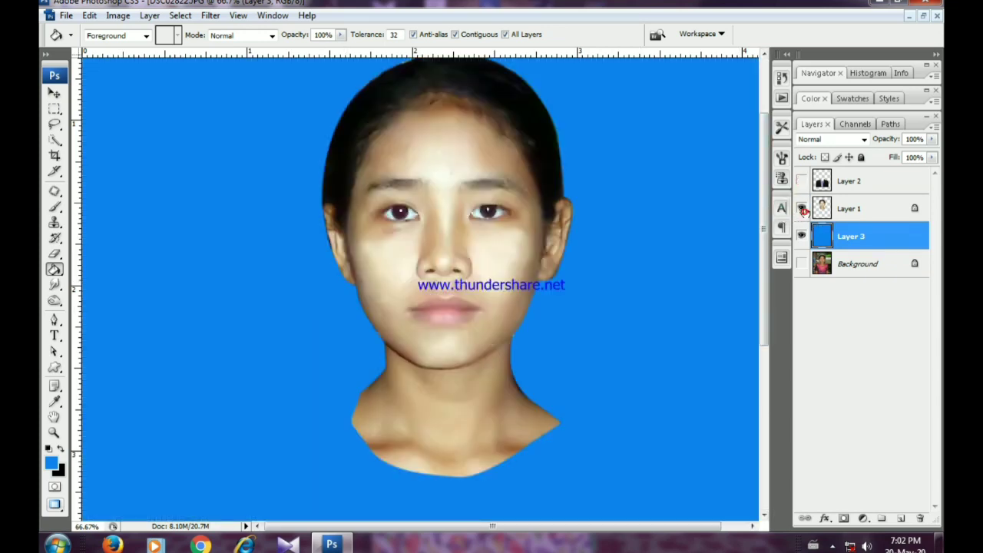
left_click(802, 182)
Start a Pen path along the outer edge of the blazer's left sleeve, from the sleeve notch up around the shoulder corner.
key("z")
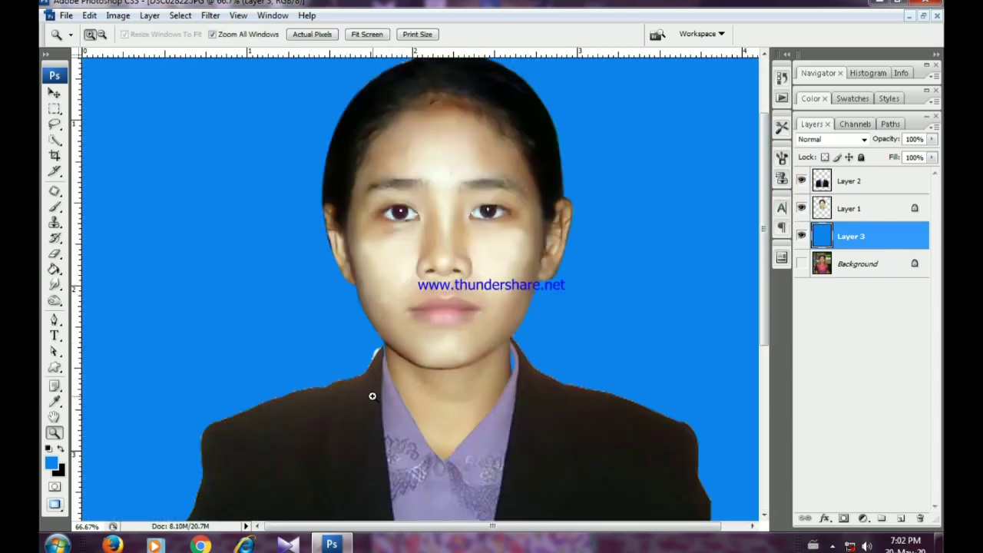
left_click(374, 397)
left_click_drag(333, 424, 389, 300)
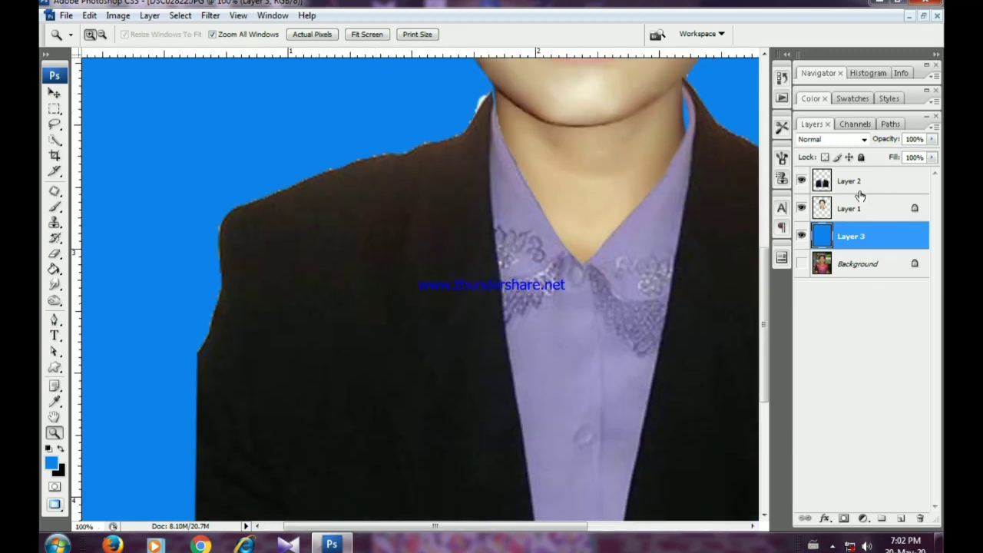
left_click(858, 183)
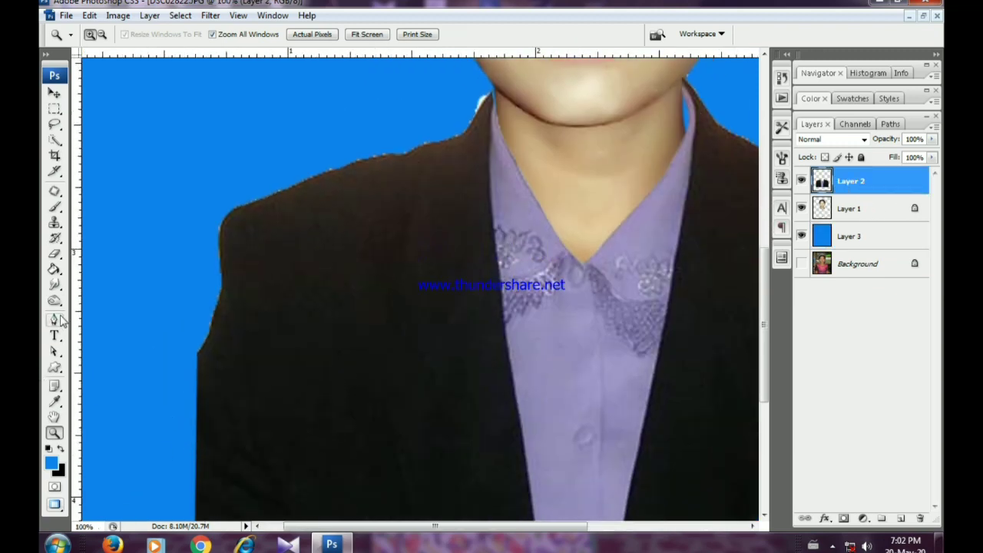
left_click_drag(61, 321, 93, 320)
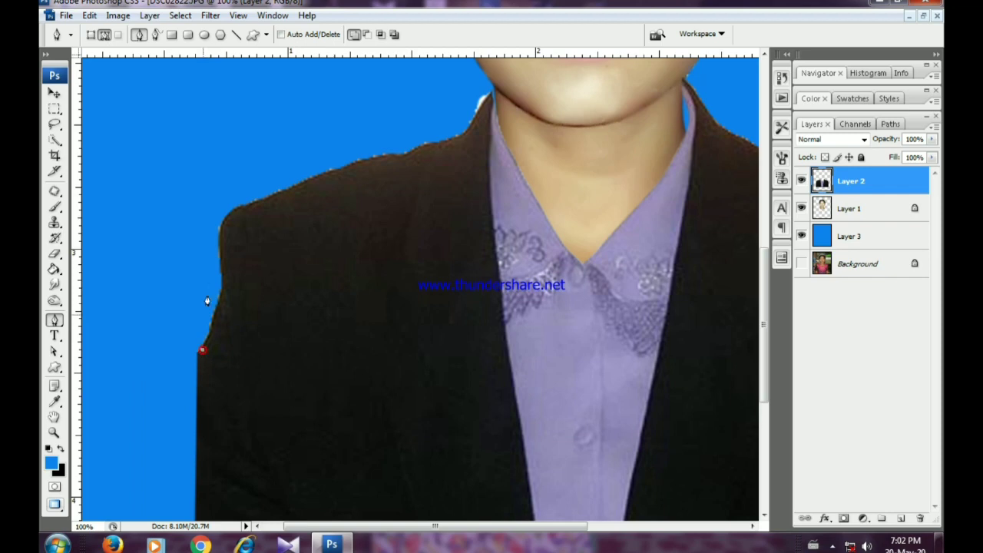
key("ctrl+alt+z")
key("ctrl+alt+z")
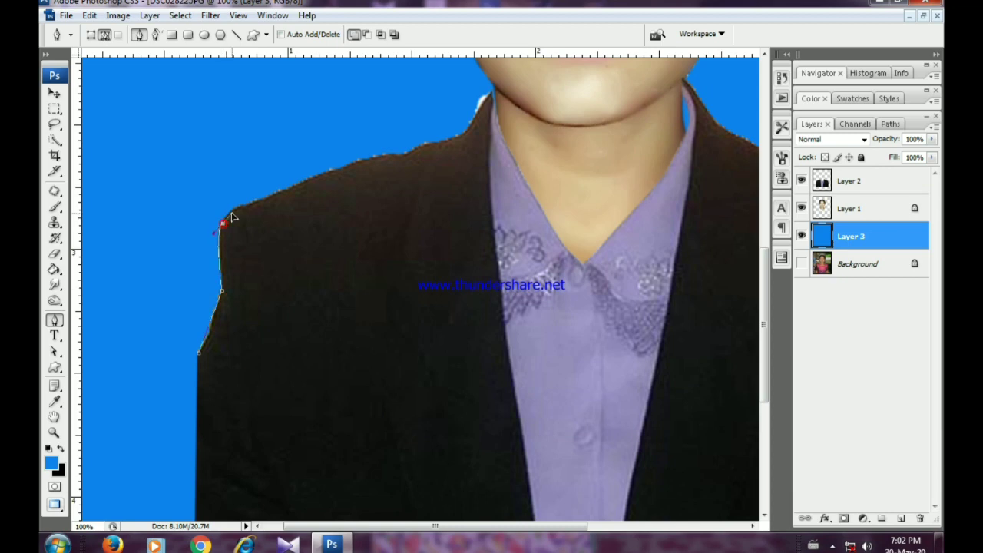
left_click(254, 203)
Continue the Pen path along the blazer's left shoulder line and up the collar edge toward its tip.
left_click_drag(277, 222, 262, 292)
key("z")
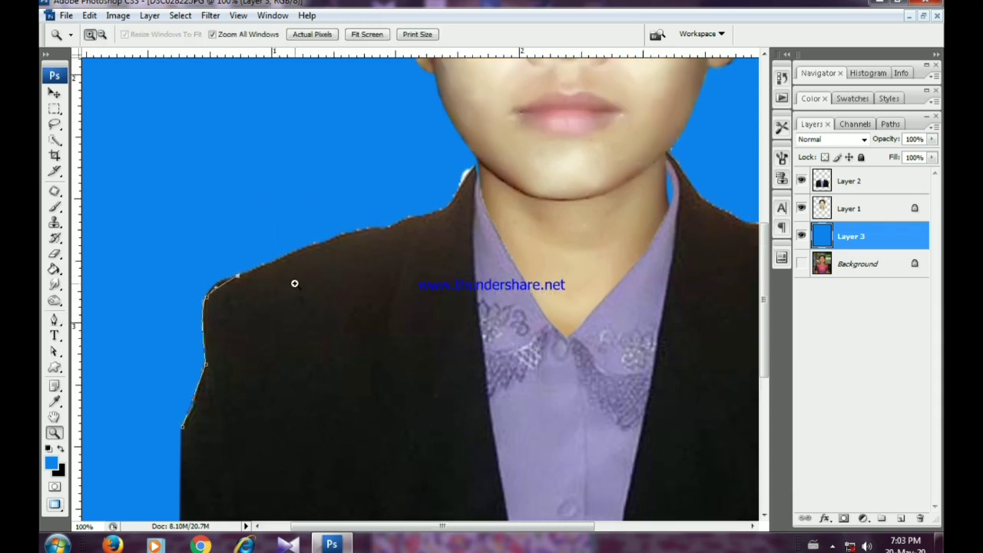
left_click(294, 282)
left_click_drag(420, 274, 291, 335)
key("p")
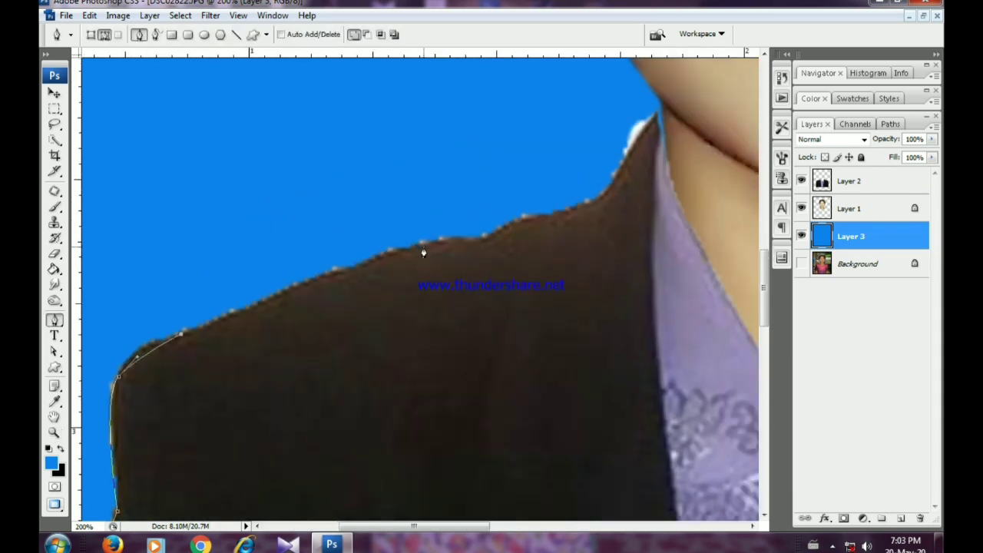
left_click_drag(427, 248, 454, 246)
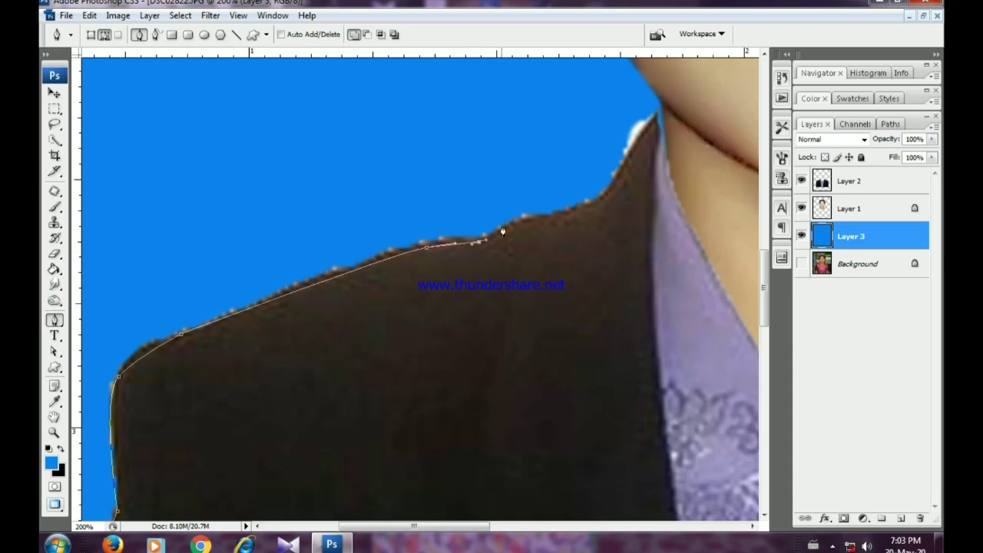
left_click_drag(568, 211, 391, 294)
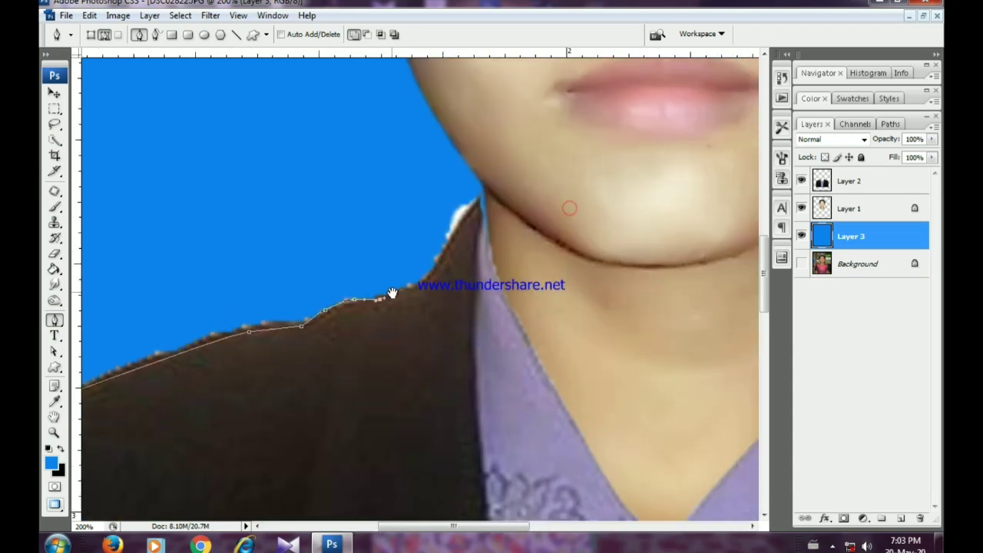
right_click(391, 294)
left_click(422, 288)
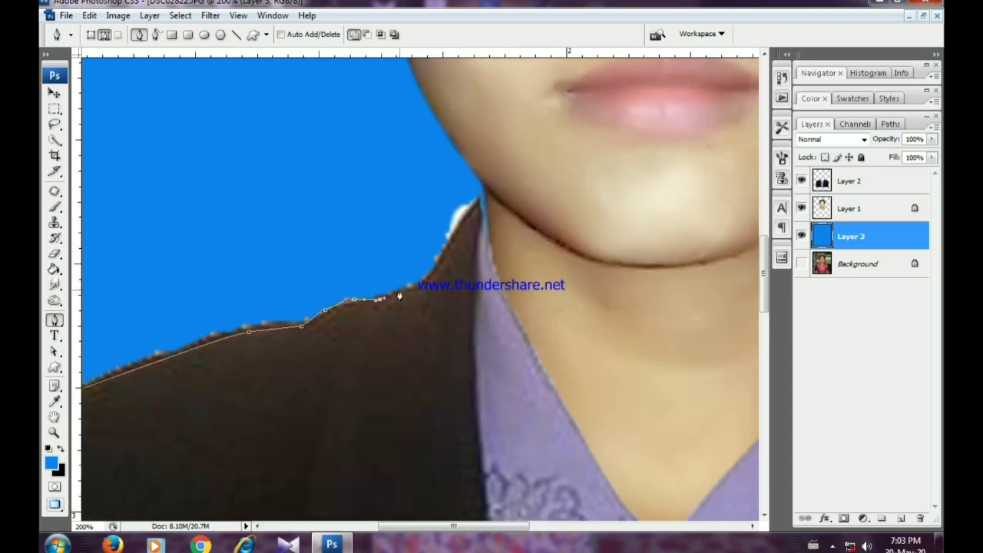
left_click(453, 240)
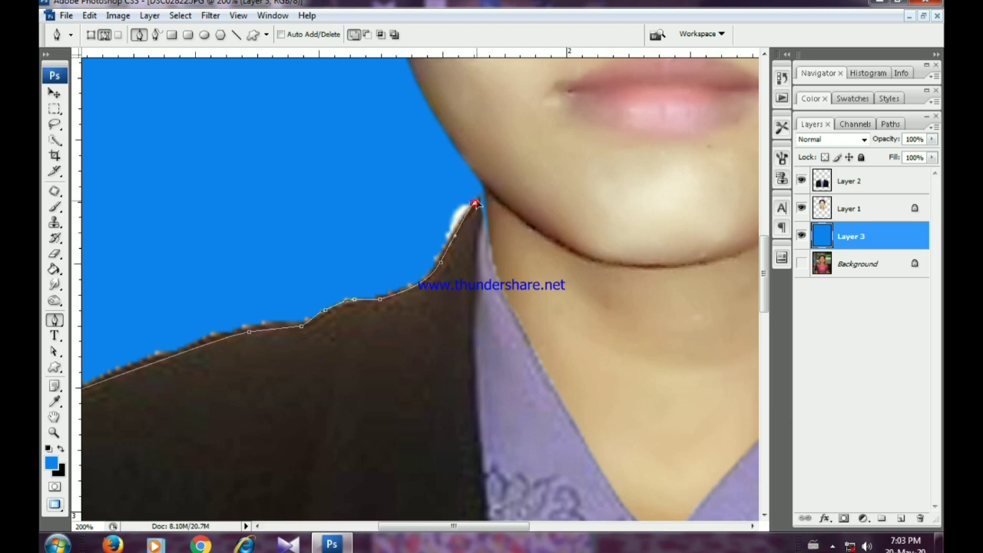
Close the Pen path through the blue background outside the left shoulder, back to its starting point at the sleeve notch.
left_click_drag(424, 187, 397, 187)
left_click_drag(341, 216, 573, 145)
left_click_drag(207, 220, 125, 292)
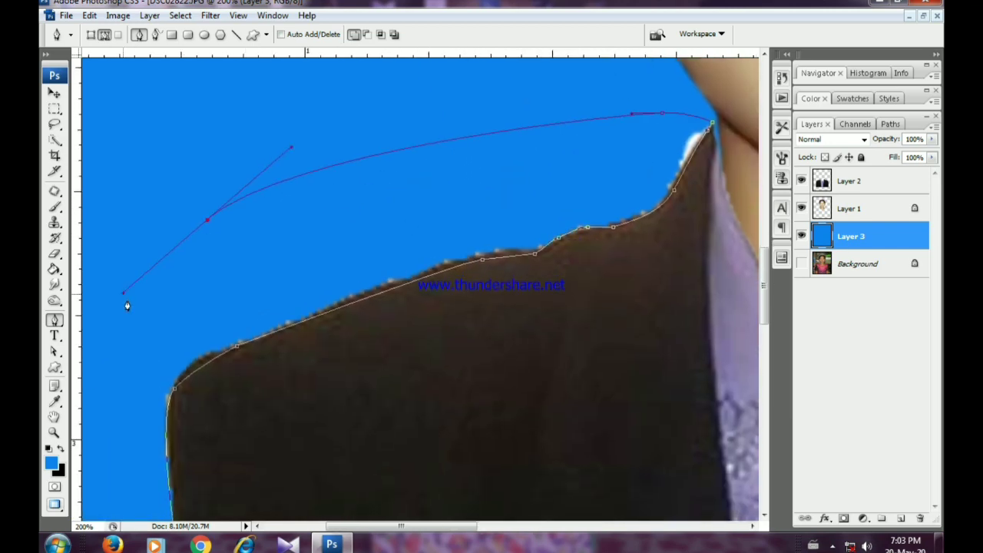
left_click_drag(138, 359, 152, 396)
left_click_drag(155, 436, 236, 202)
left_click(235, 201)
left_click_drag(188, 297, 208, 313)
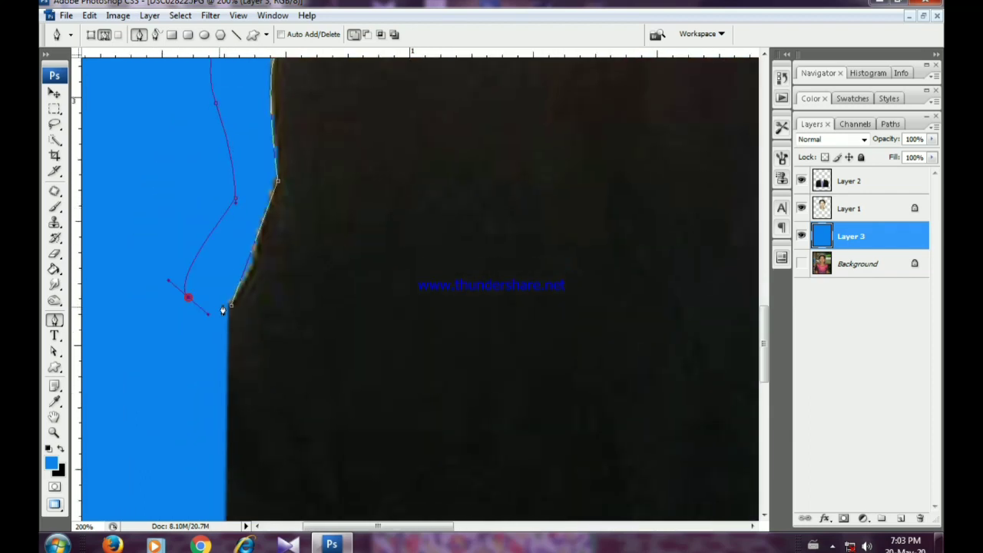
left_click(232, 306)
Convert the closed path to a selection and feather it by 0.5 pixels.
right_click(232, 309)
left_click(284, 397)
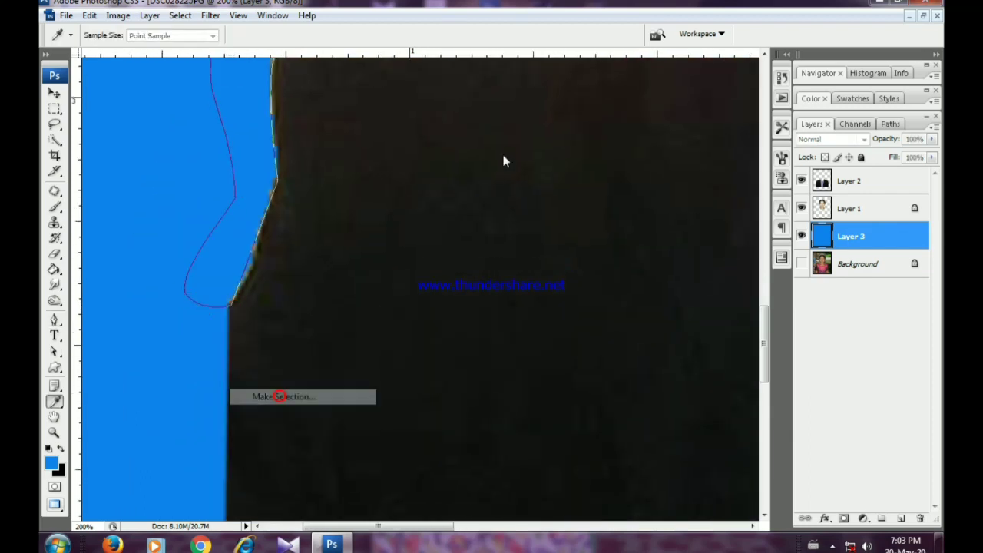
left_click(623, 156)
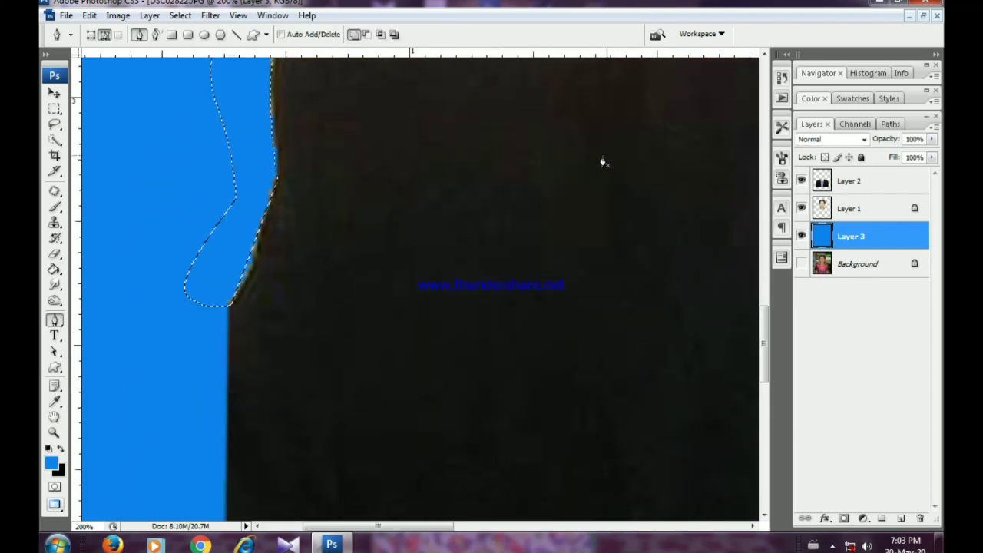
left_click(180, 16)
mouse_move(269, 172)
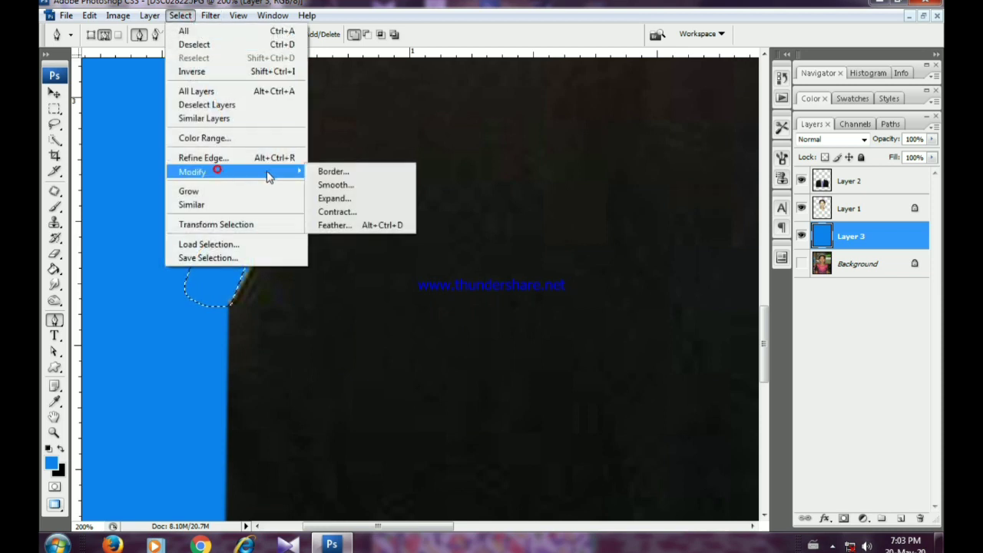
left_click(335, 225)
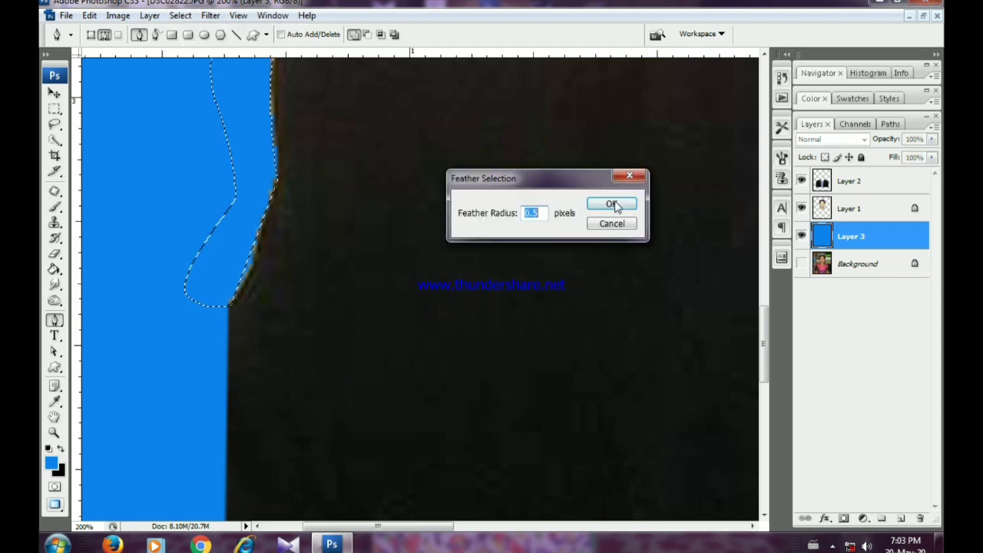
left_click(615, 202)
Try deleting the selected strip from the blue Layer 3, undo that, and make the blazer's Layer 2 active.
key("Delete")
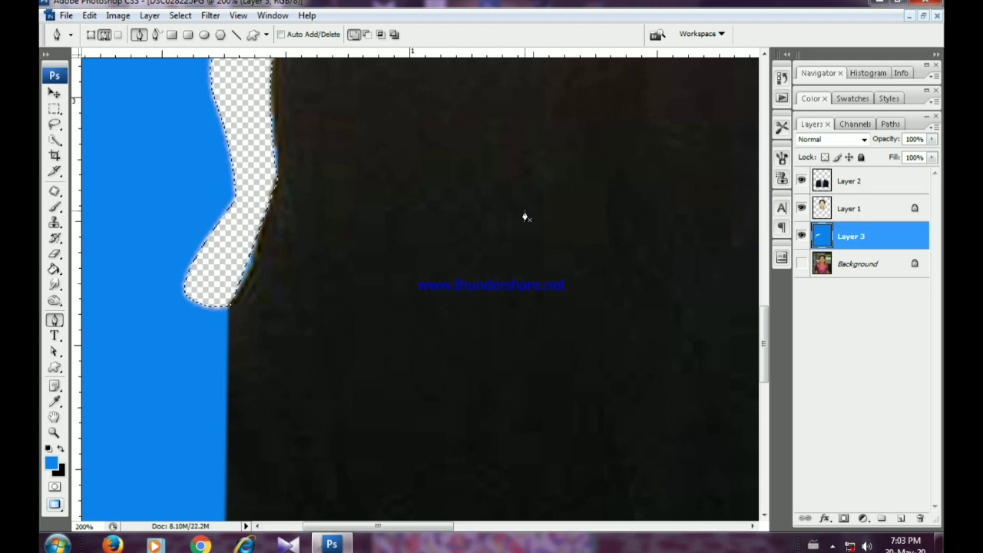
key("ctrl+z")
key("alt+]")
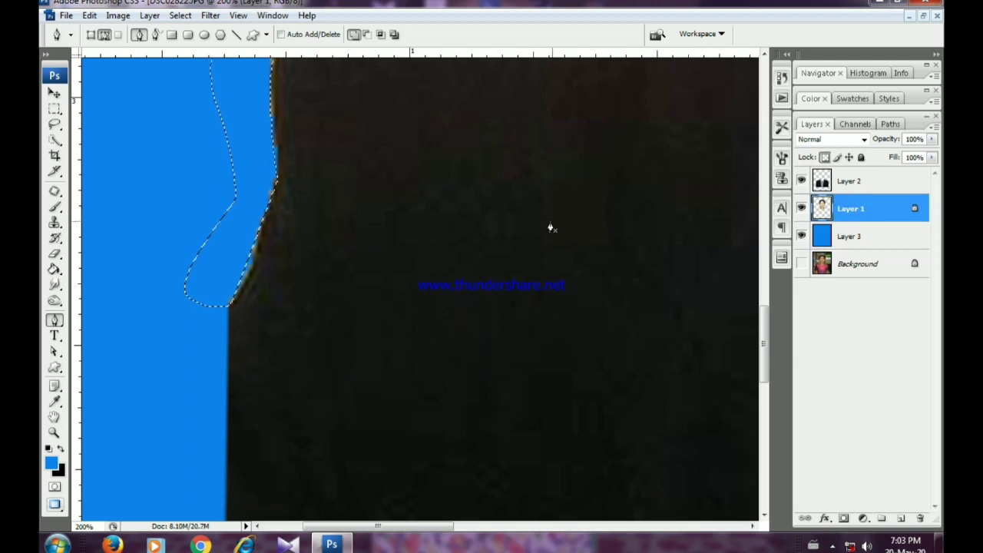
key("alt+]")
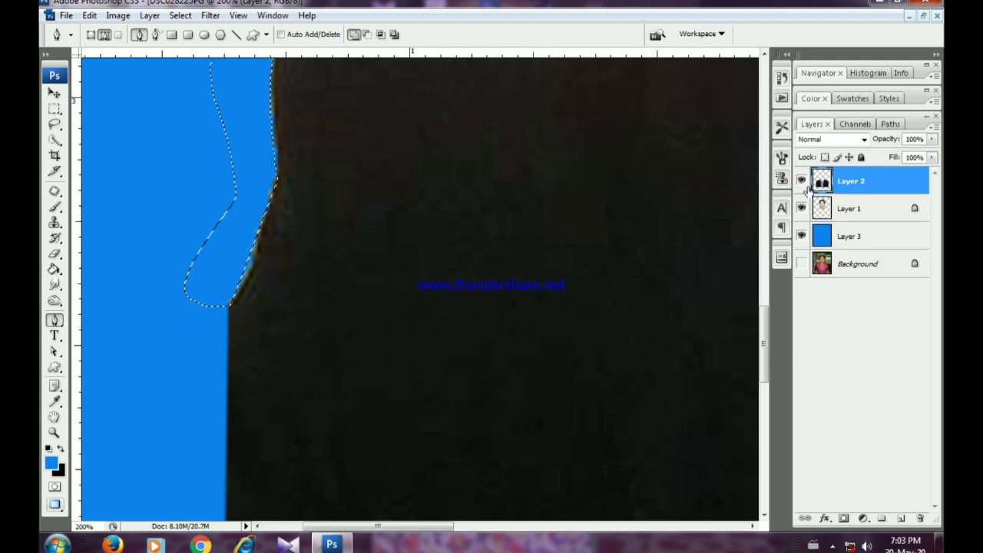
Start a Pen path at the blazer's right collar tip and trace down the collar edge onto the right shoulder line.
left_click_drag(476, 163, 326, 498)
left_click_drag(619, 255, 394, 308)
left_click_drag(575, 292, 396, 311)
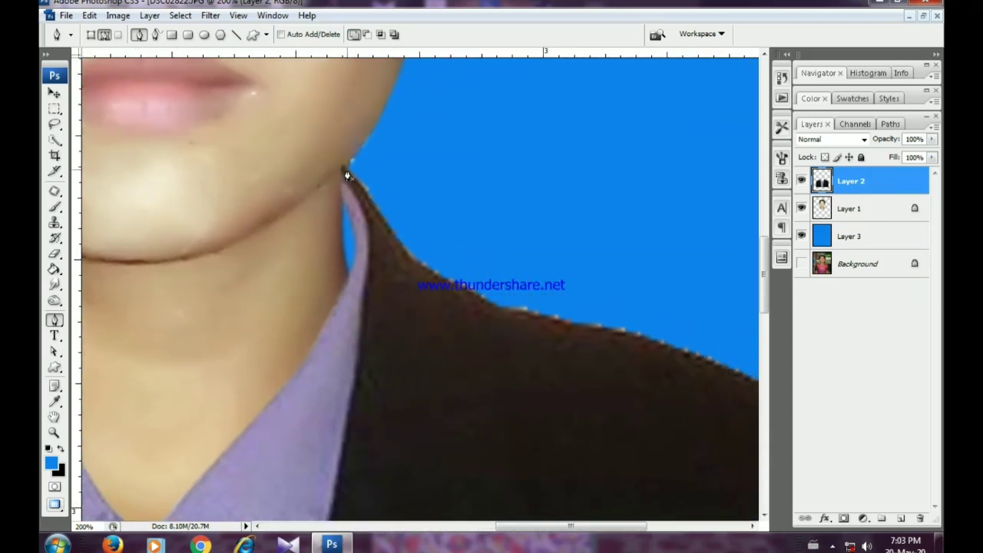
left_click_drag(415, 261, 433, 290)
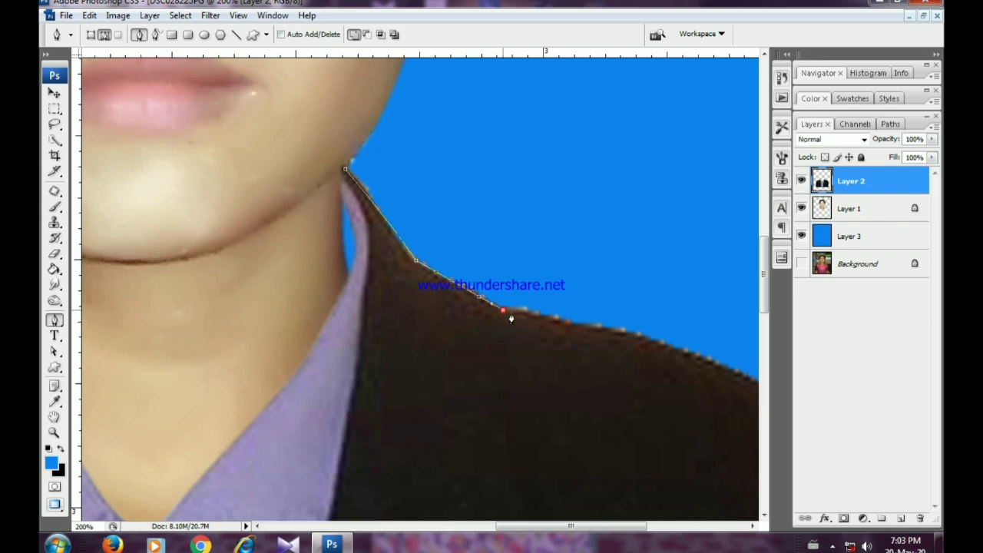
left_click_drag(511, 318, 381, 248)
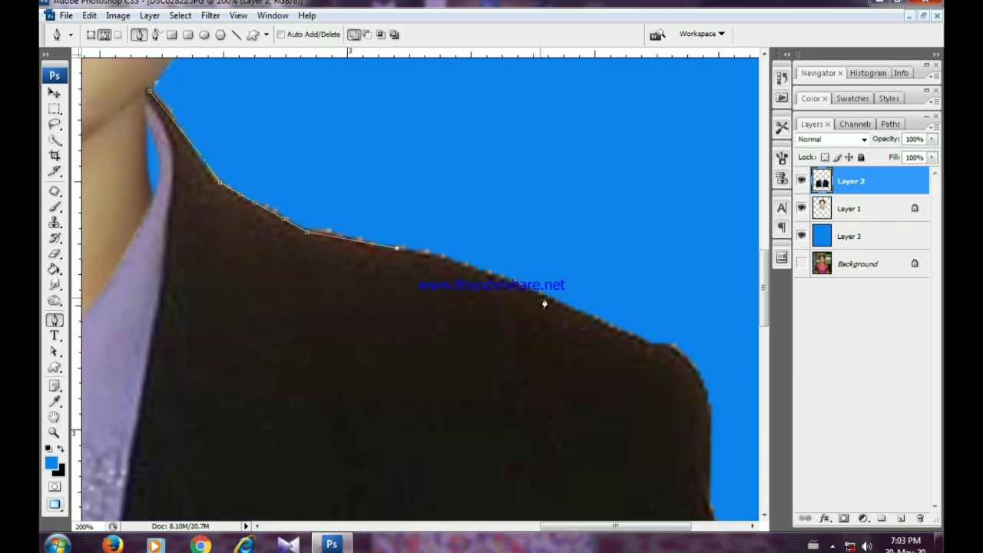
Continue the Pen path along the right shoulder line, around its outer corner and down to the sleeve notch.
left_click_drag(554, 302, 568, 316)
left_click_drag(637, 348, 551, 348)
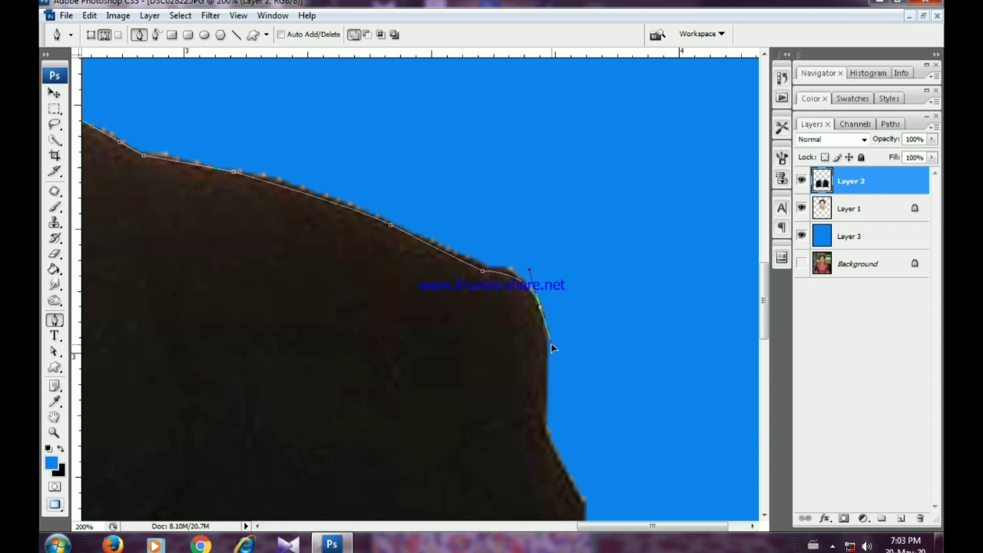
left_click(547, 437)
key("space")
left_click_drag(544, 431, 465, 153)
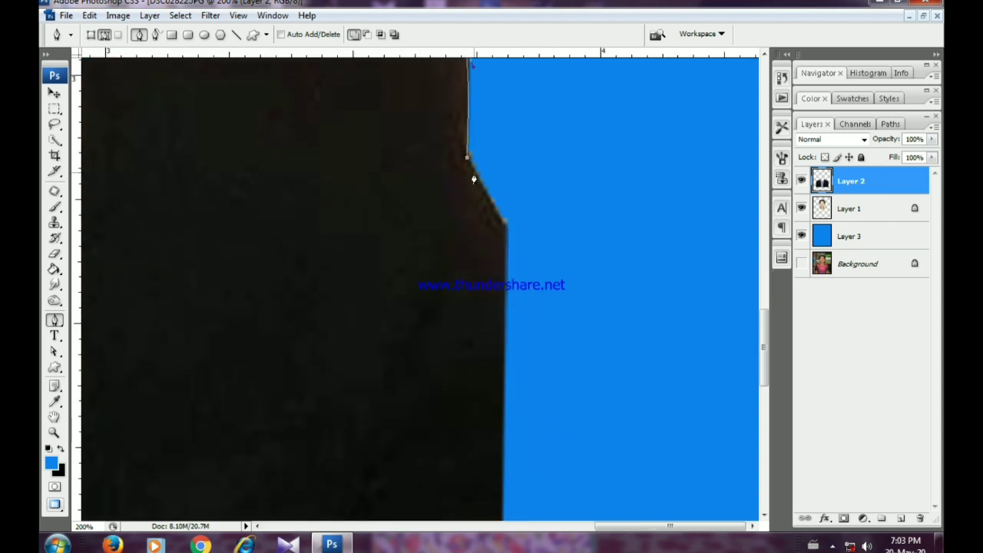
Extend the Pen path through the blue background outside the right shoulder and close it at the collar tip.
key("alt+space")
left_click(542, 180, "alt")
left_click(542, 179, "alt")
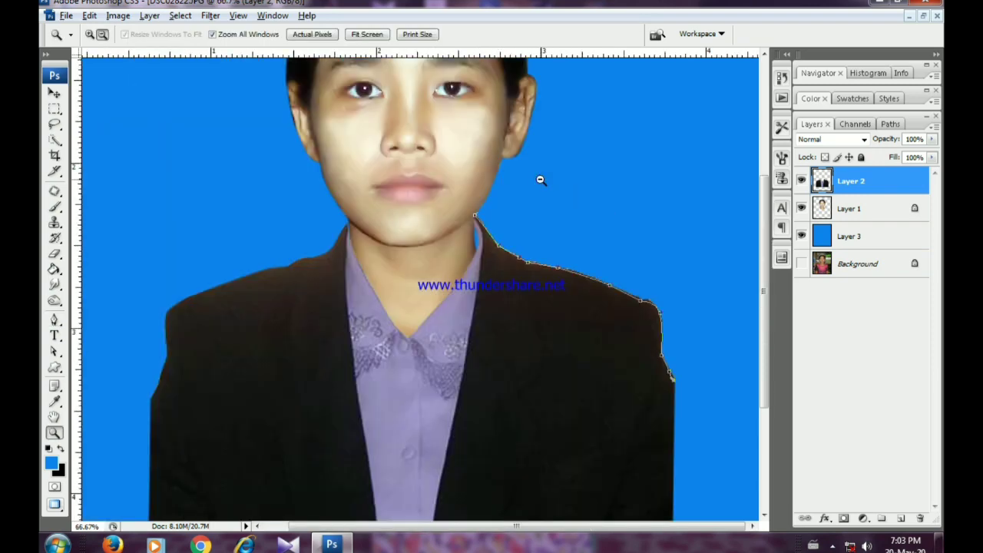
left_click(543, 180, "alt")
left_click_drag(612, 245, 581, 246)
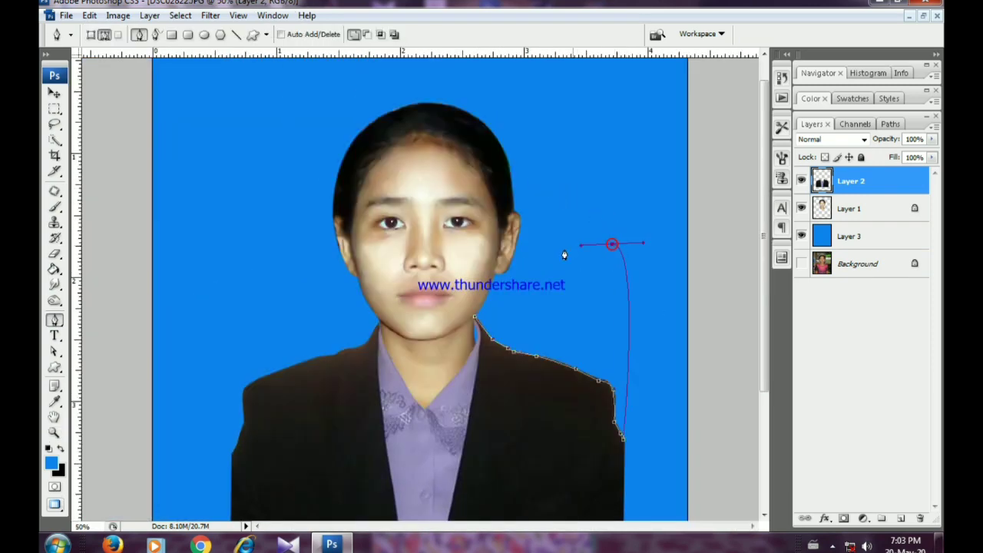
Convert the closed path to a feathered selection and delete the fringe outside the right shoulder from Layer 2.
right_click(477, 316)
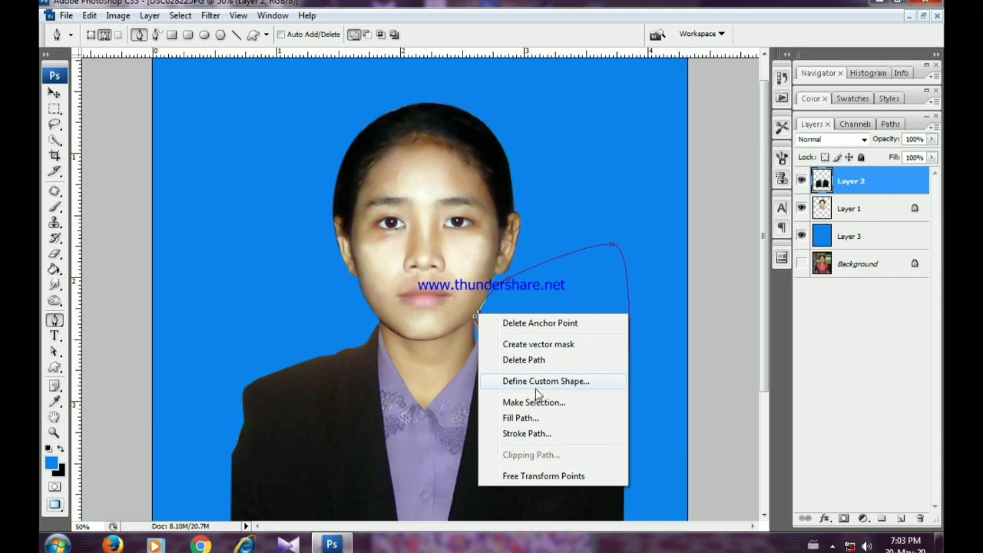
left_click(536, 401)
left_click(626, 157)
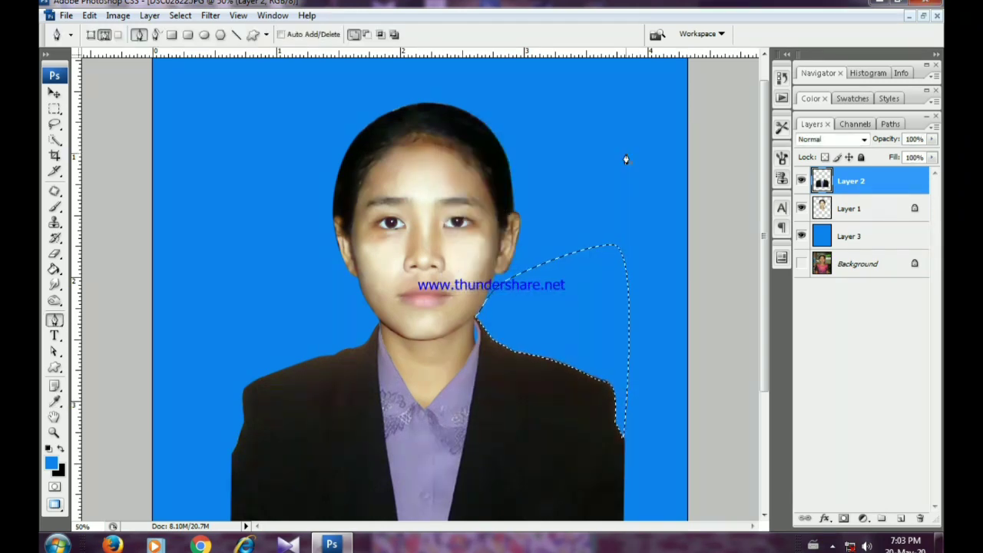
key("ctrl+alt+d")
key("Return")
key("ctrl+d")
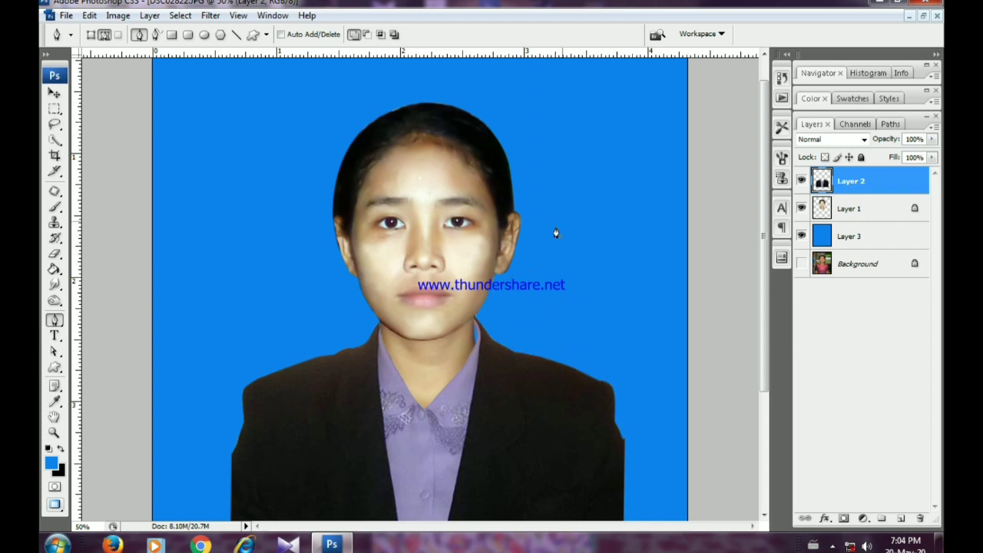
On Layer 1, clone neck skin over the blue gaps beside the shirt collar using the Clone Stamp at 100% opacity.
key("z")
left_click(476, 272)
left_click(430, 284)
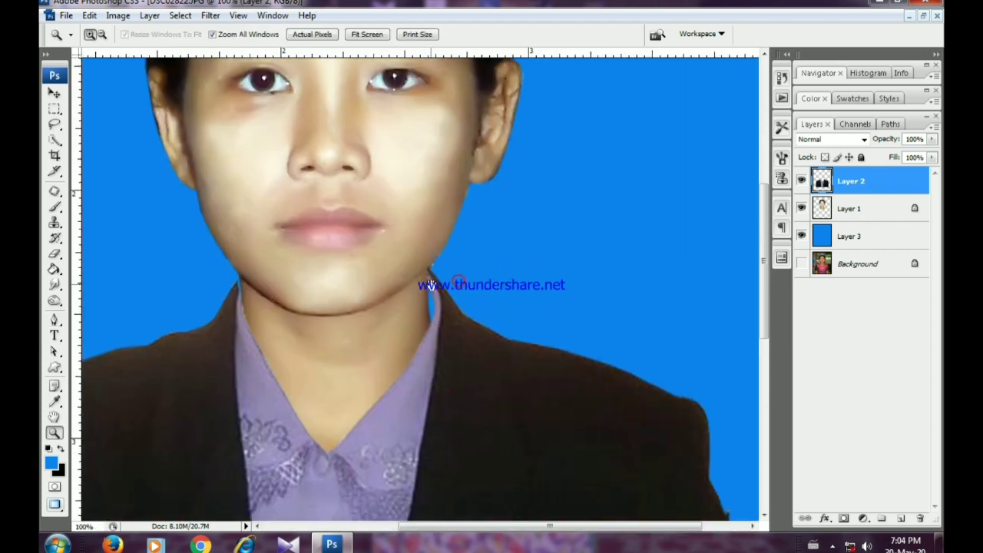
left_click(873, 214)
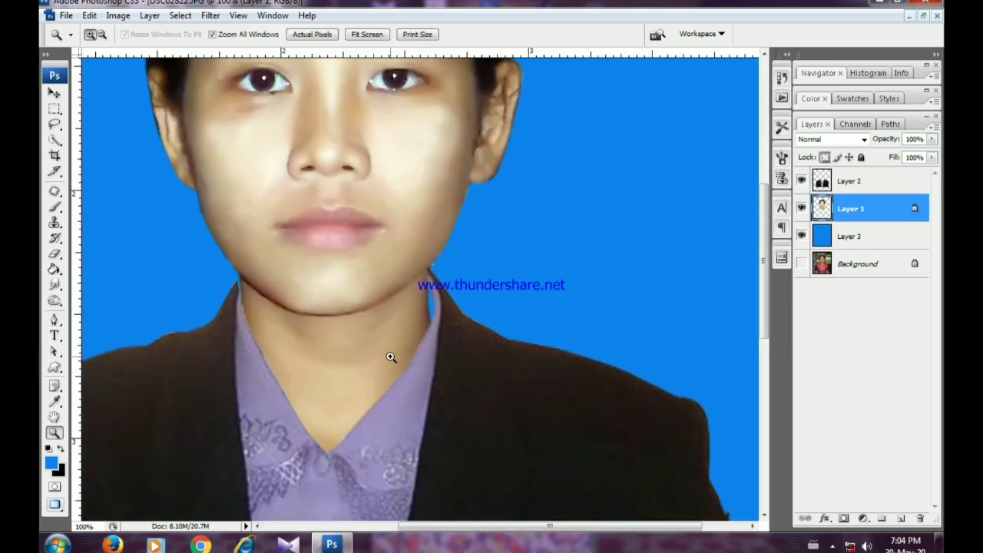
key("s")
left_click(426, 301)
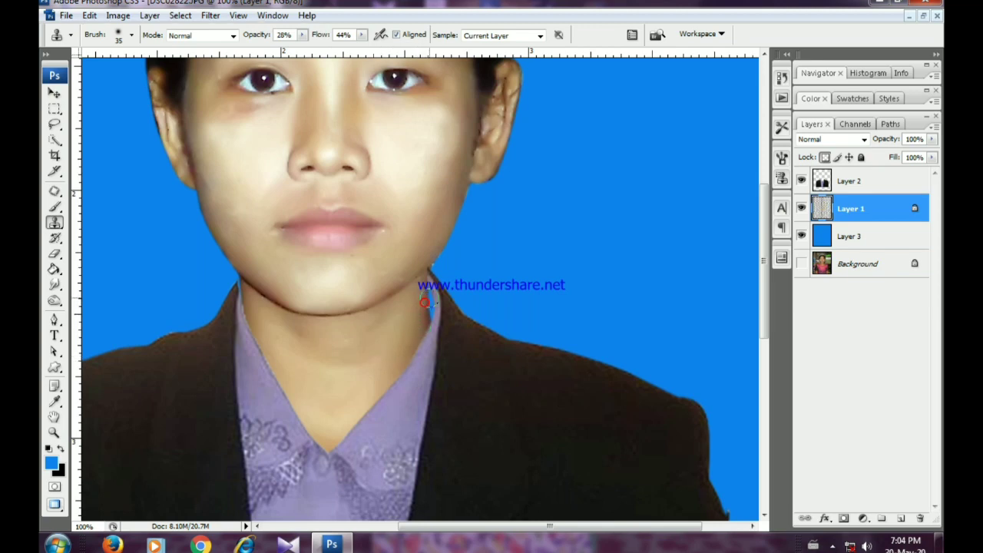
left_click(303, 36)
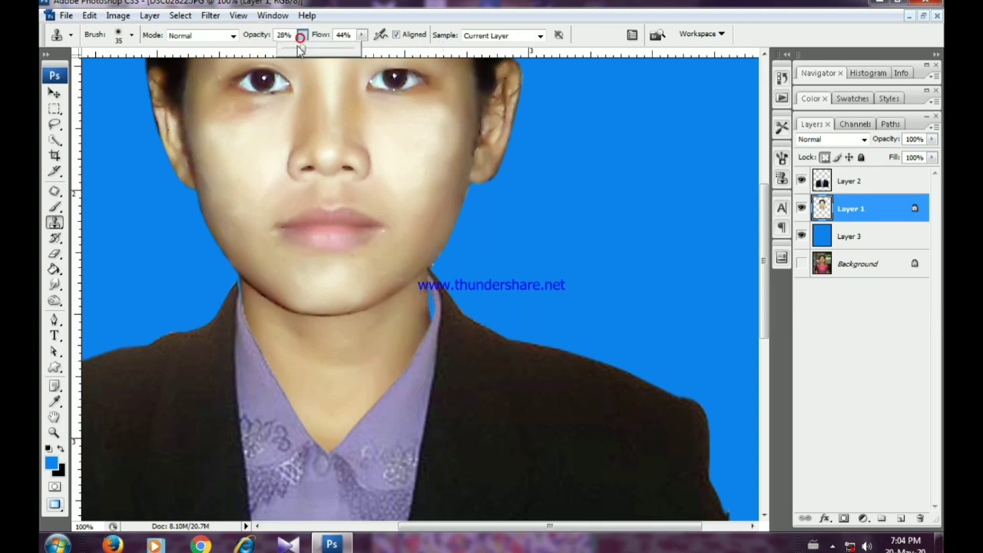
left_click_drag(340, 59, 355, 54)
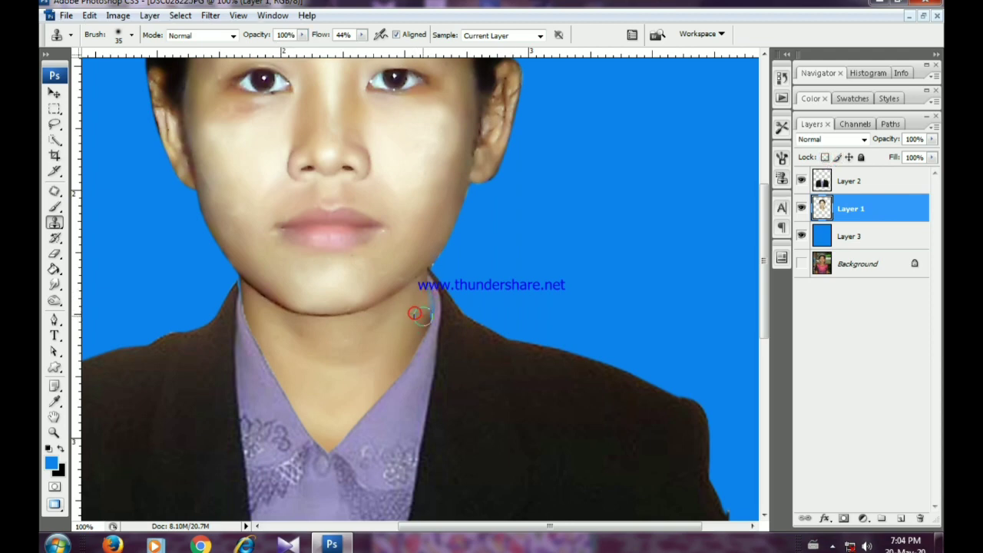
left_click_drag(432, 314, 432, 304)
left_click(422, 316)
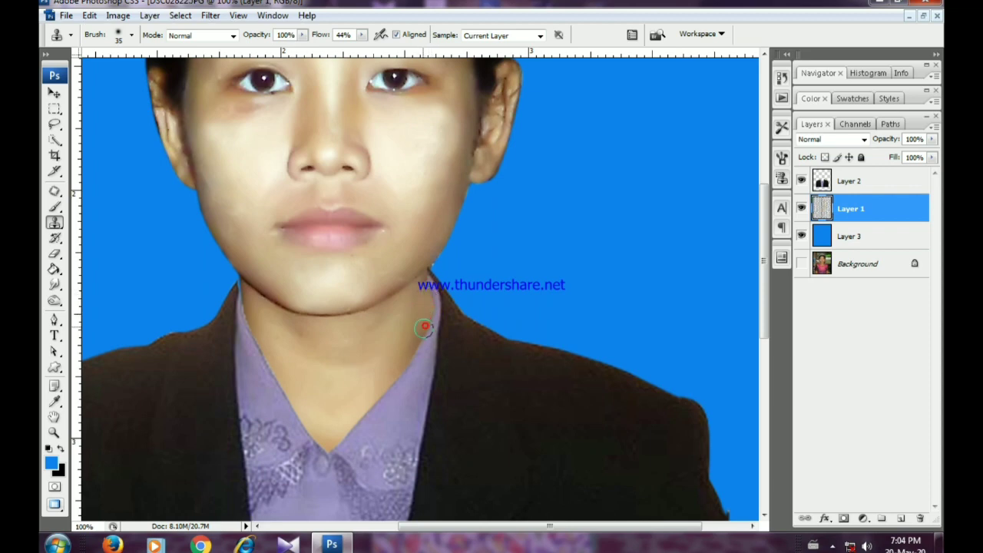
left_click_drag(345, 380, 374, 362)
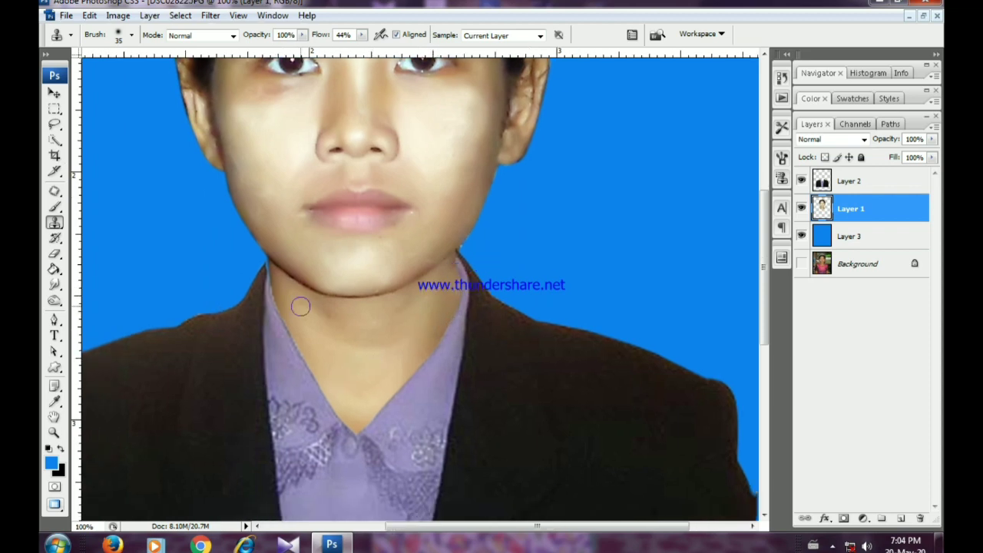
left_click(267, 271)
Smooth the cheek and forehead skin on Layer 1 with the Smudge tool, using a 125 px brush at 8% strength.
left_click_drag(308, 255, 352, 405)
key("z")
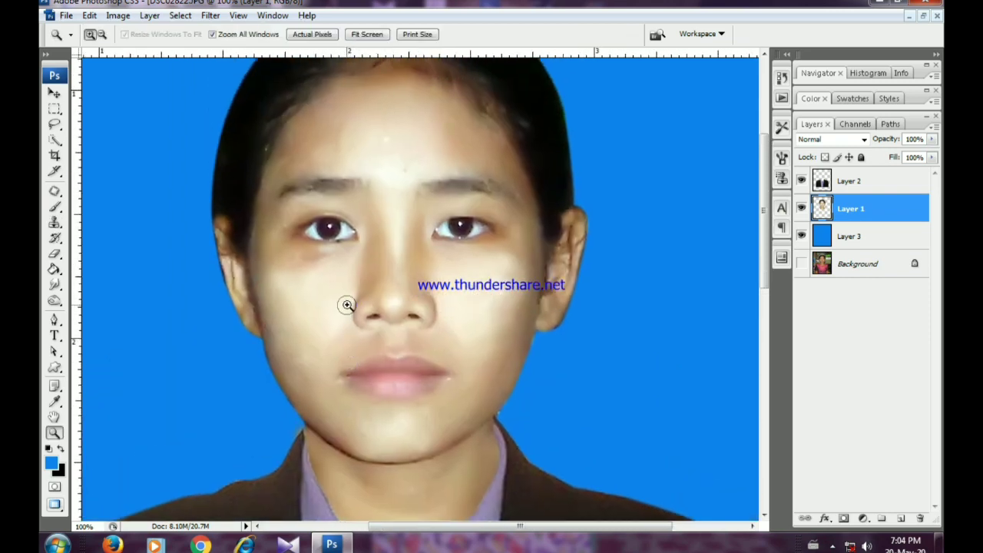
left_click(346, 308, "alt")
left_click_drag(455, 277, 428, 288)
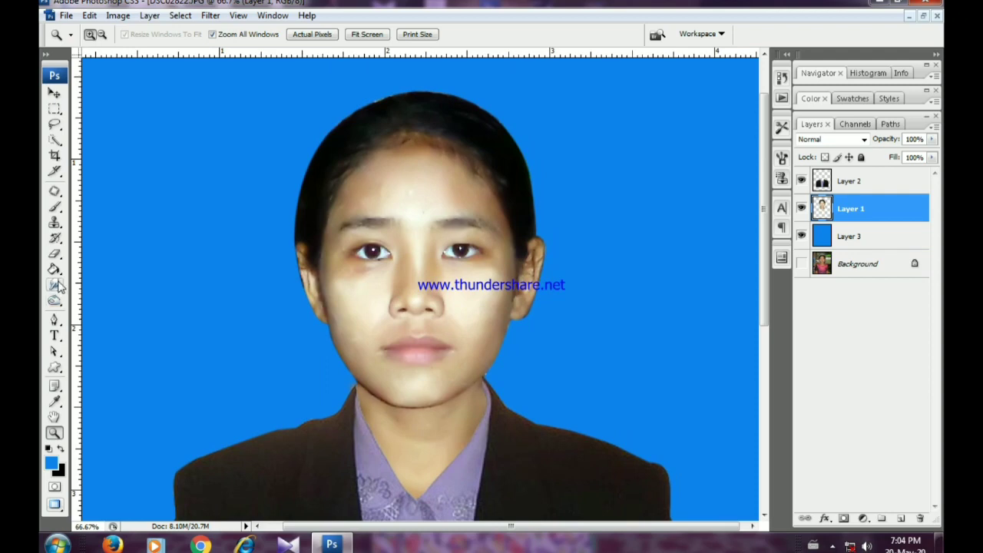
left_click_drag(58, 286, 127, 309)
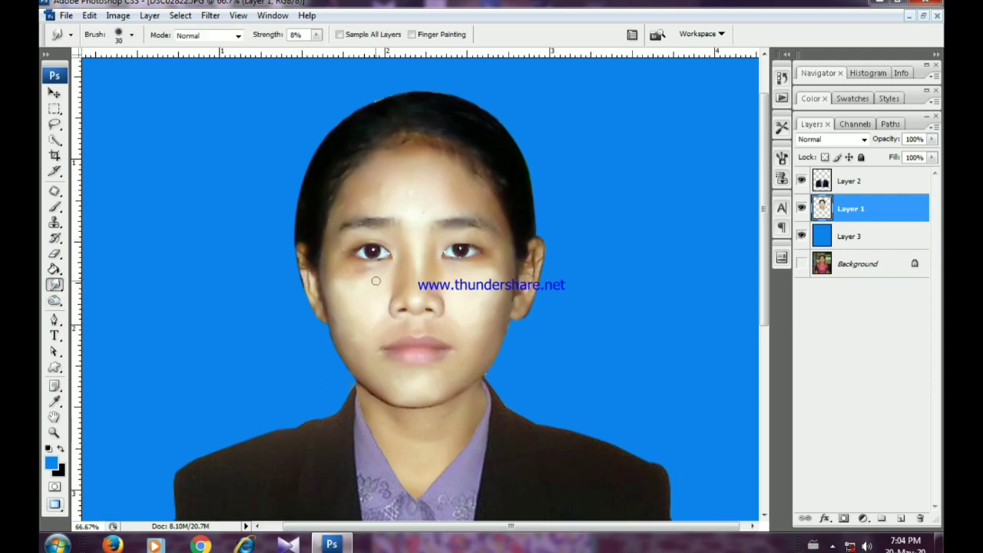
key("bracketright")
key("bracketright")
key("bracketright")
key("bracketright")
key("bracketright")
key("bracketright")
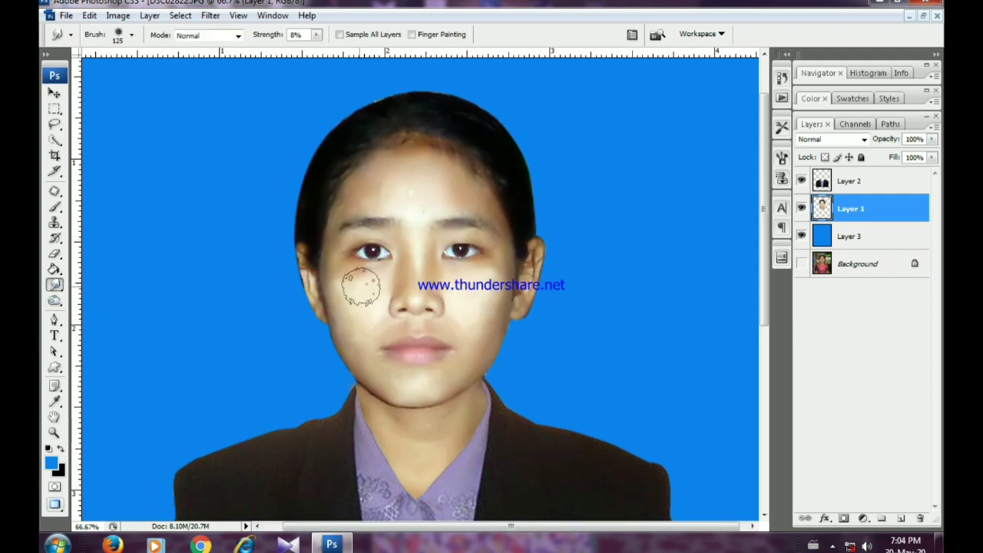
left_click_drag(498, 308, 503, 285)
left_click_drag(449, 196, 385, 190)
left_click_drag(370, 194, 361, 197)
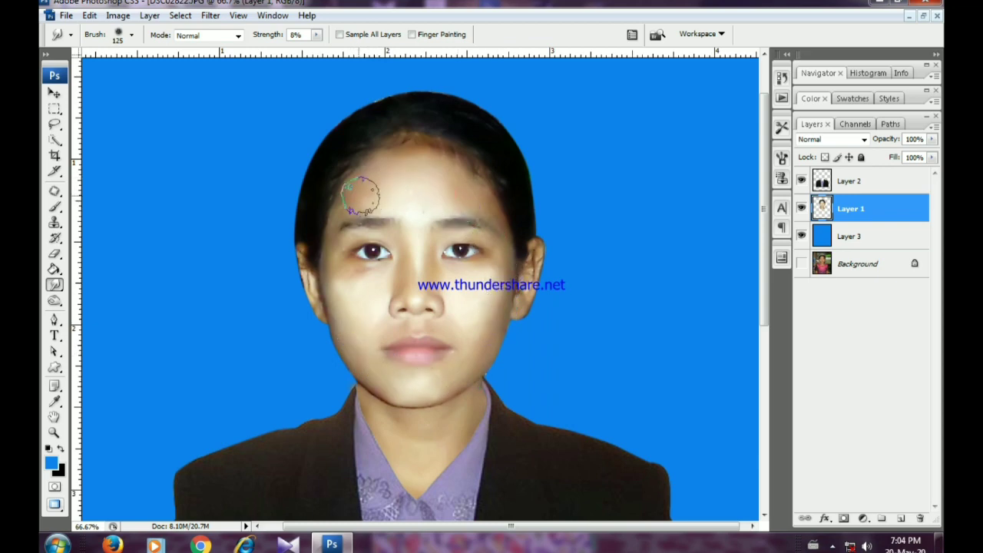
mouse_move(431, 187)
left_mouse_down()
mouse_move(372, 193)
mouse_move(412, 178)
mouse_move(339, 203)
mouse_move(328, 238)
left_mouse_up()
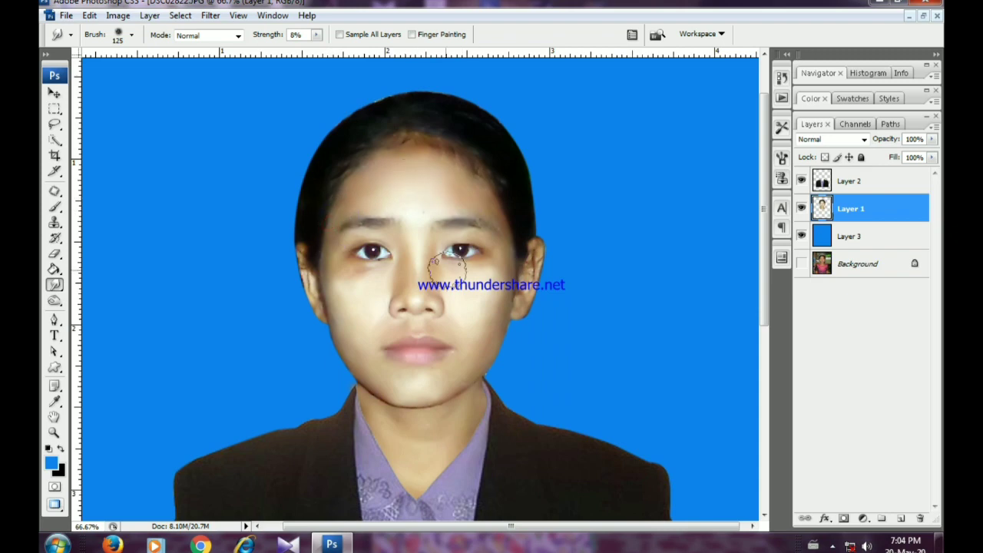
Blend the dark skin beneath the left eye outward toward the temple with the Smudge tool and a 60 px brush.
key("z")
left_click(397, 295)
left_click(397, 295)
left_click(399, 295)
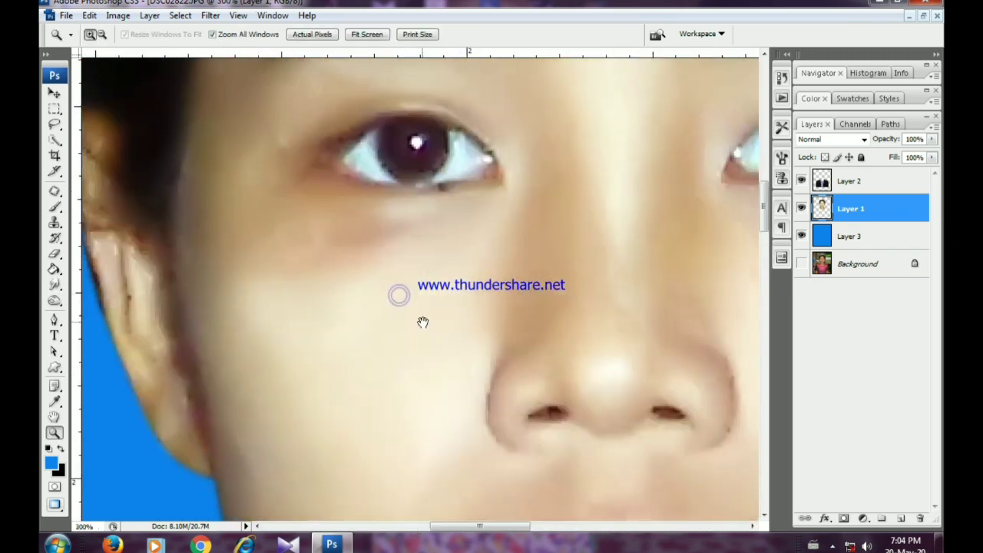
left_click(55, 300)
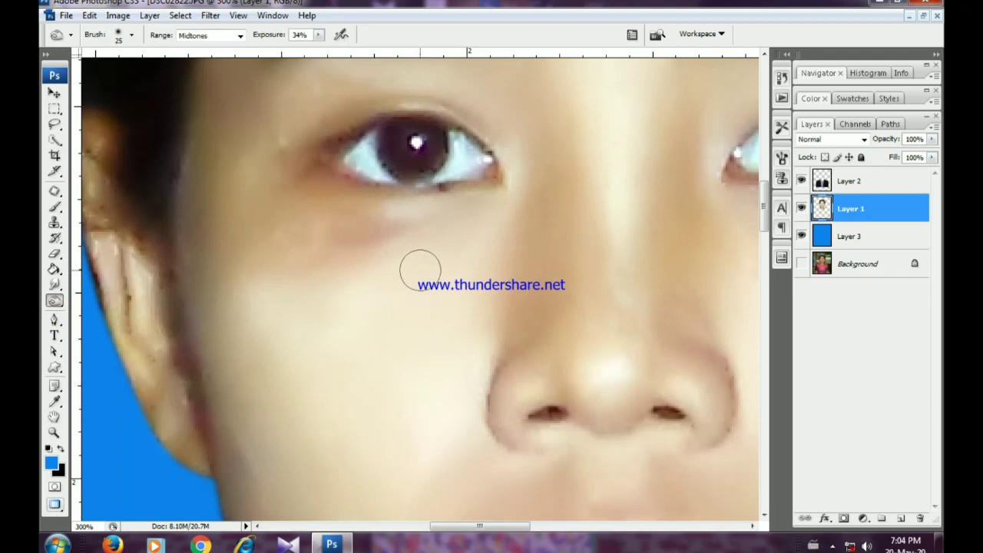
left_click(54, 285)
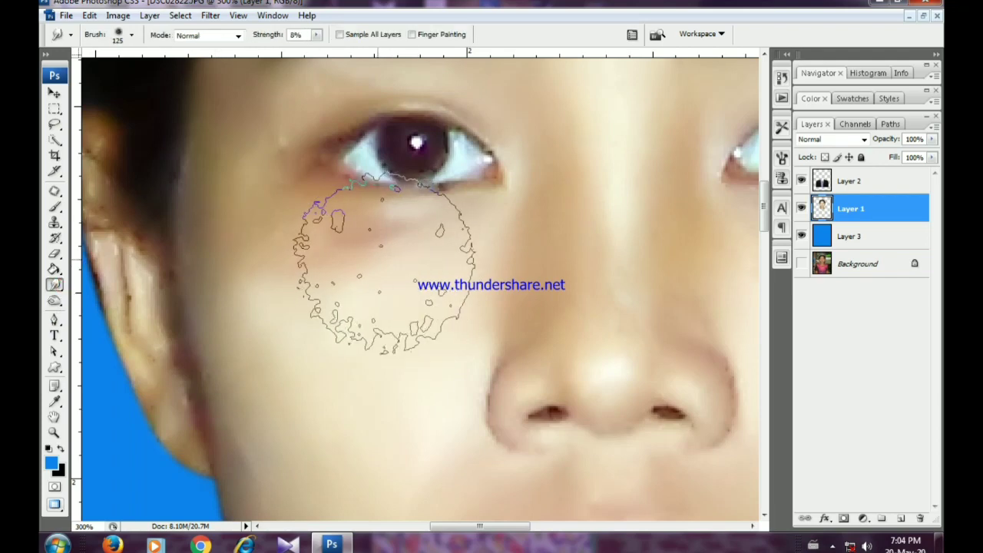
left_click_drag(416, 243, 307, 259)
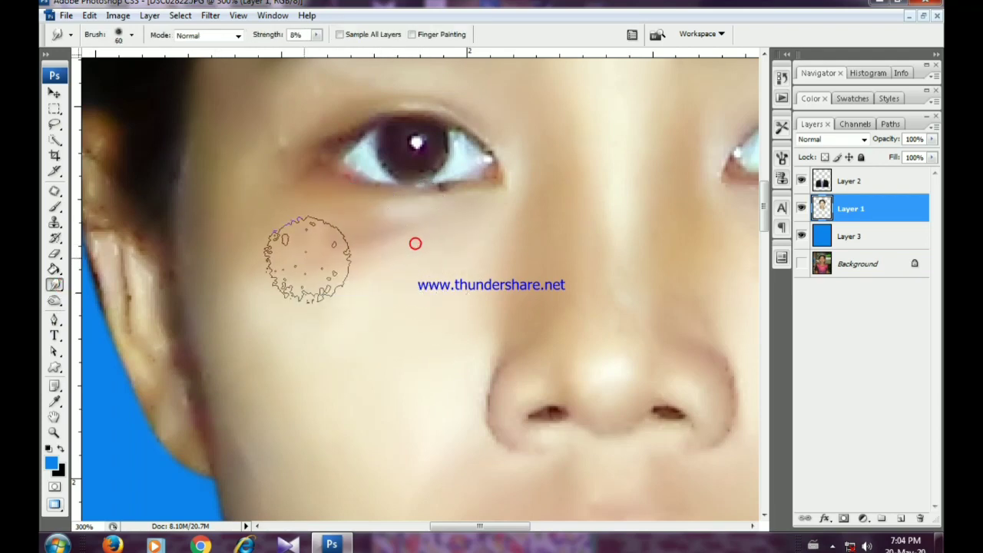
mouse_move(384, 253)
left_mouse_down()
mouse_move(269, 249)
mouse_move(379, 234)
mouse_move(238, 269)
left_mouse_up()
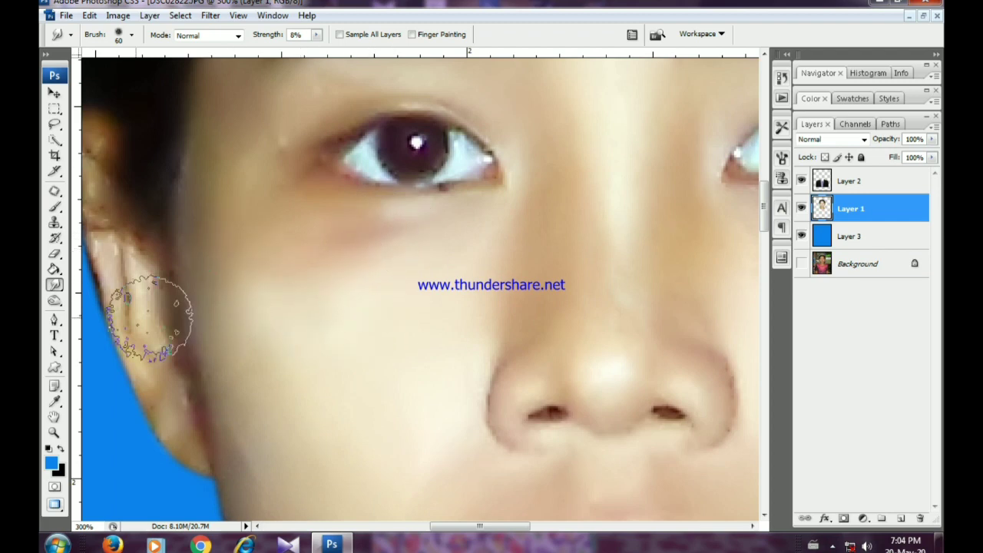
Lighten the dark area under the left eye and the outer cheek with a 70 px Dodge brush on shadows at 26% exposure.
left_click_drag(55, 300, 105, 302)
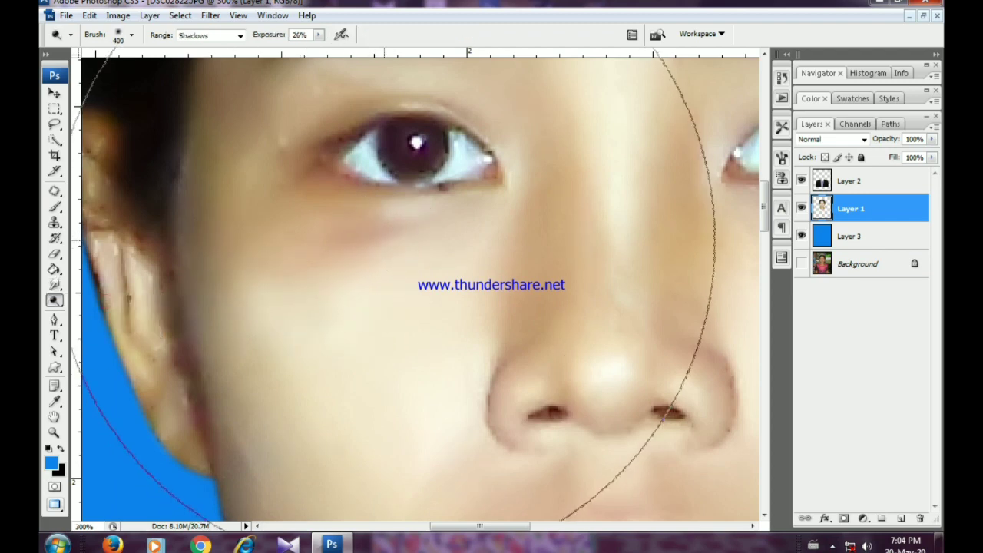
key("bracketleft")
key("bracketleft")
key("bracketleft")
key("bracketleft")
key("bracketleft")
key("bracketleft")
key("bracketleft")
key("bracketleft")
key("bracketleft")
key("bracketleft")
left_click_drag(390, 238, 322, 247)
left_click_drag(331, 245, 277, 253)
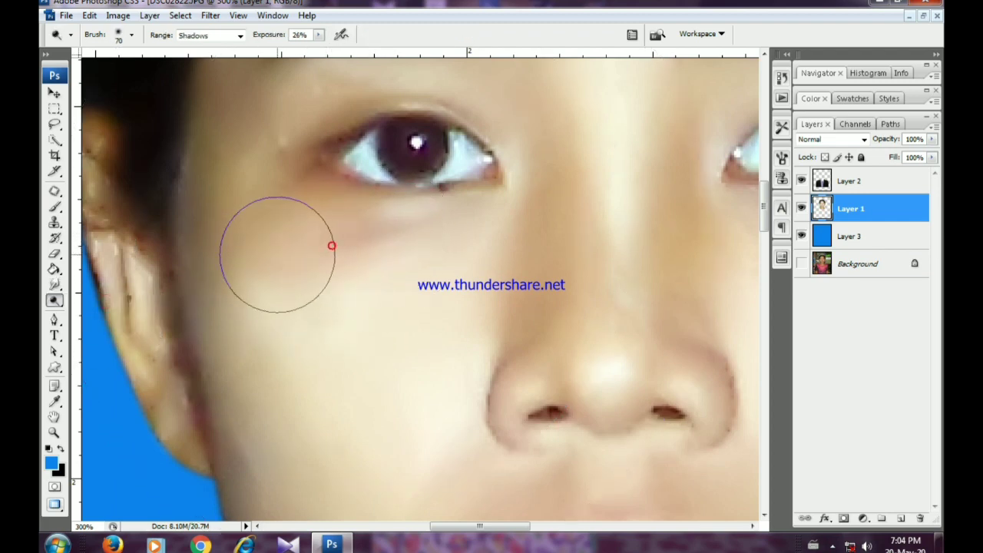
left_click_drag(382, 245, 270, 250)
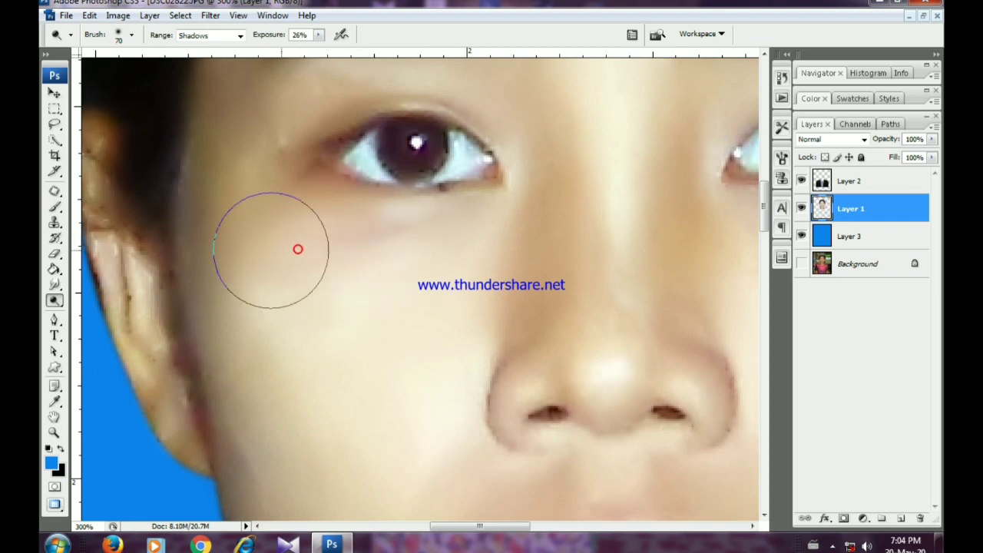
mouse_move(232, 285)
left_mouse_down()
mouse_move(209, 288)
mouse_move(237, 367)
left_mouse_up()
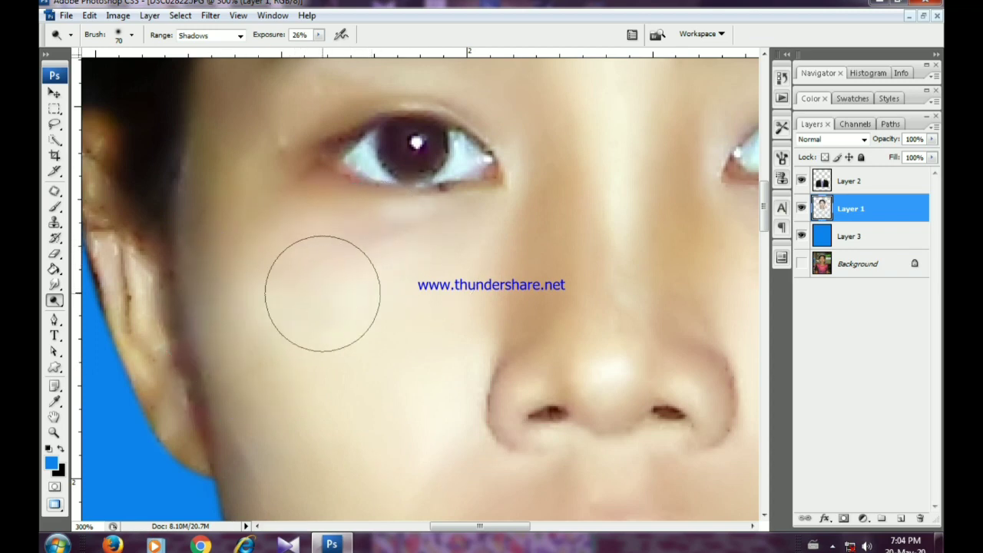
Lighten both outer sides of the forehead above the eyebrows with the 70 px Dodge brush on shadows at 26% exposure.
key("z")
left_click(322, 295, "alt")
left_click(322, 295, "alt")
mouse_move(473, 282)
left_mouse_down()
mouse_move(331, 297)
mouse_move(313, 288)
left_mouse_up()
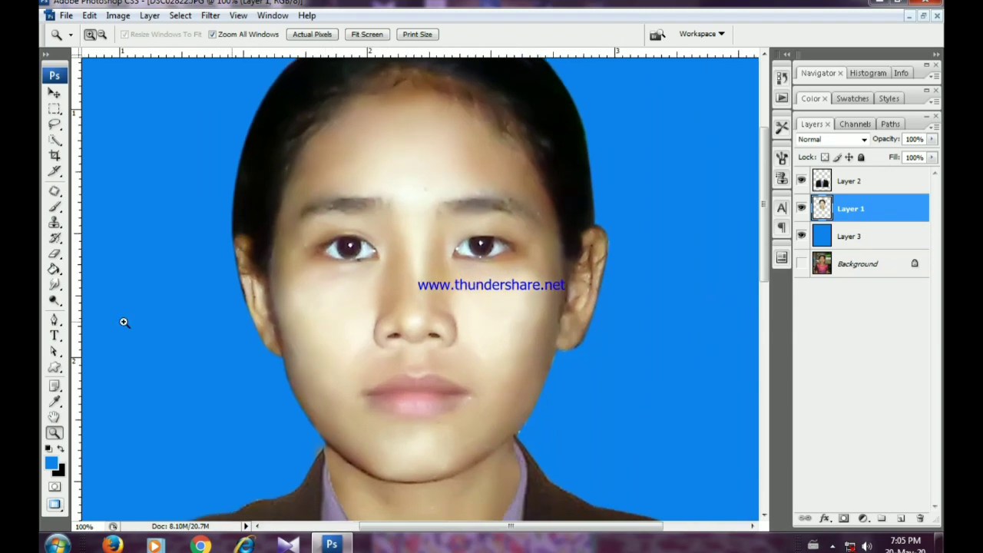
left_click(55, 300)
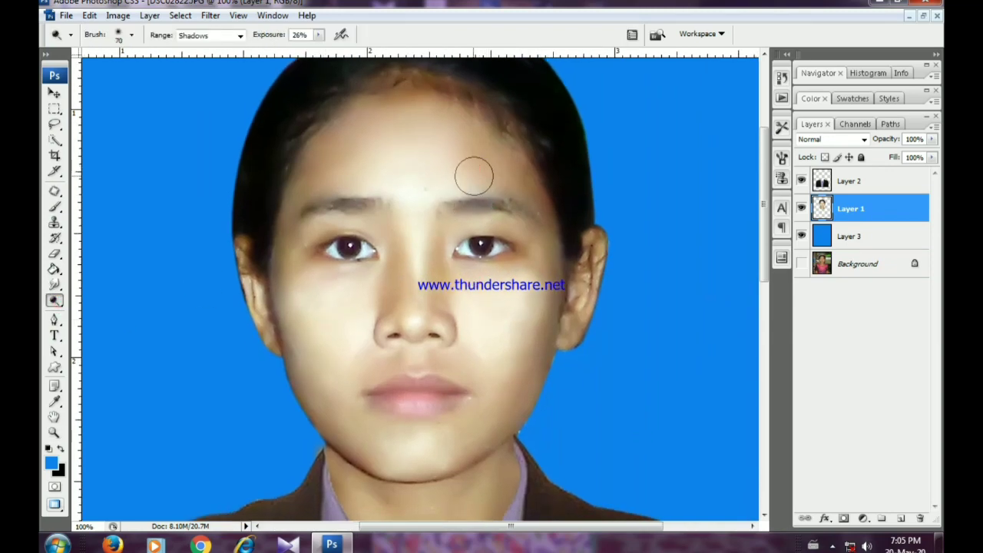
left_click(527, 180)
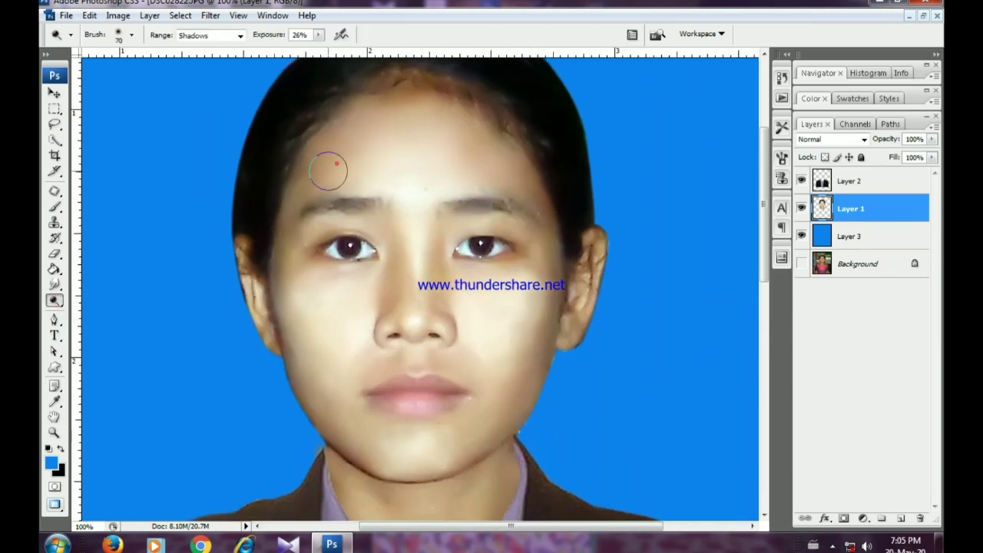
left_click(317, 170)
Lighten the skin beside and below the right eye and down the outer cheek with the 70 px Dodge brush.
left_click_drag(372, 249, 301, 197)
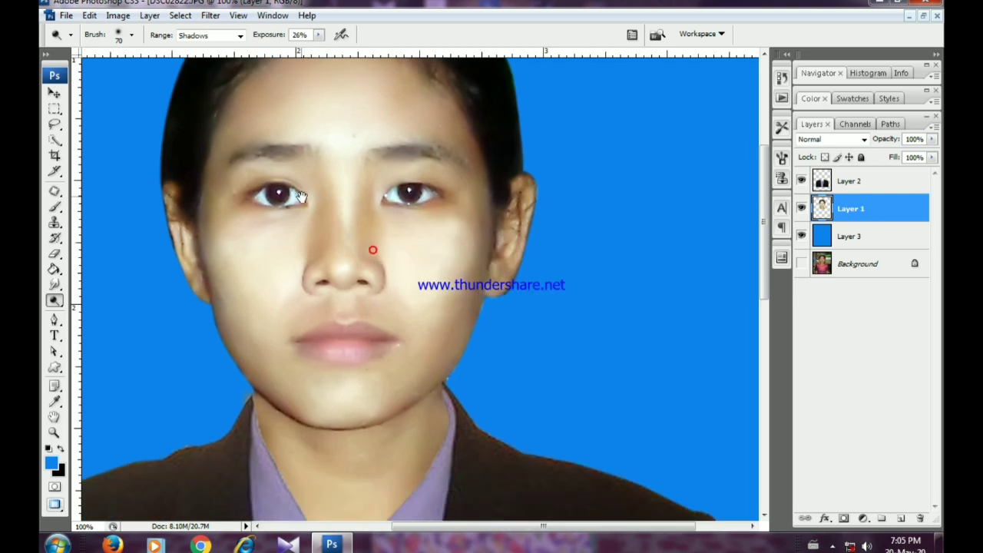
left_click(461, 206)
left_click(440, 218)
left_click_drag(467, 222, 470, 263)
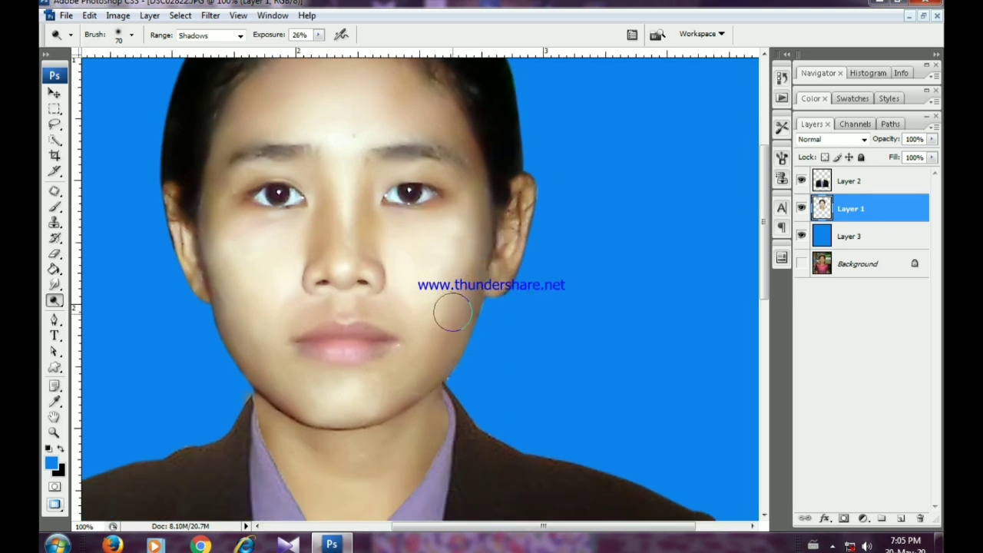
Lighten the dark shadow along both sides of the jawline and chin with the Dodge tool on shadows.
scroll(445, 331, "down", 3)
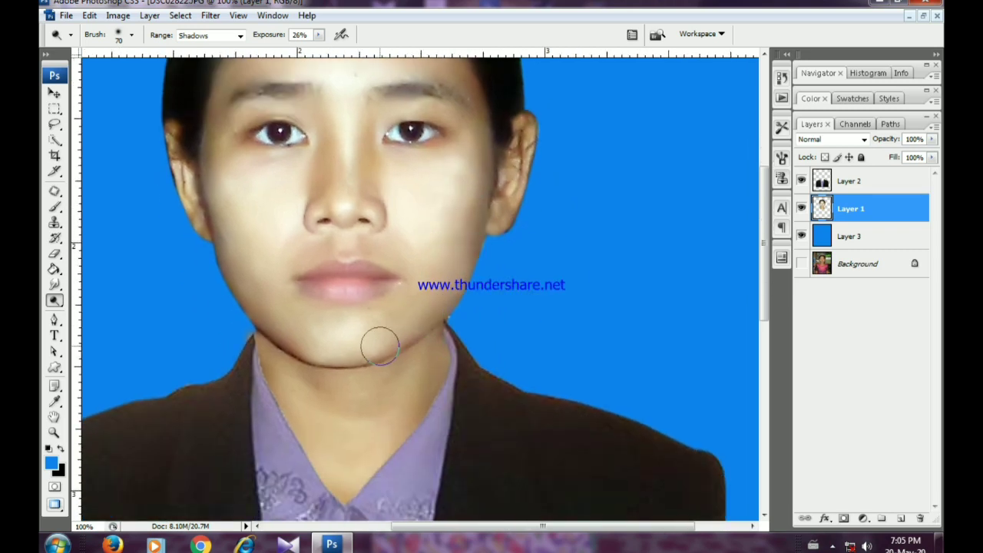
left_click_drag(391, 343, 419, 339)
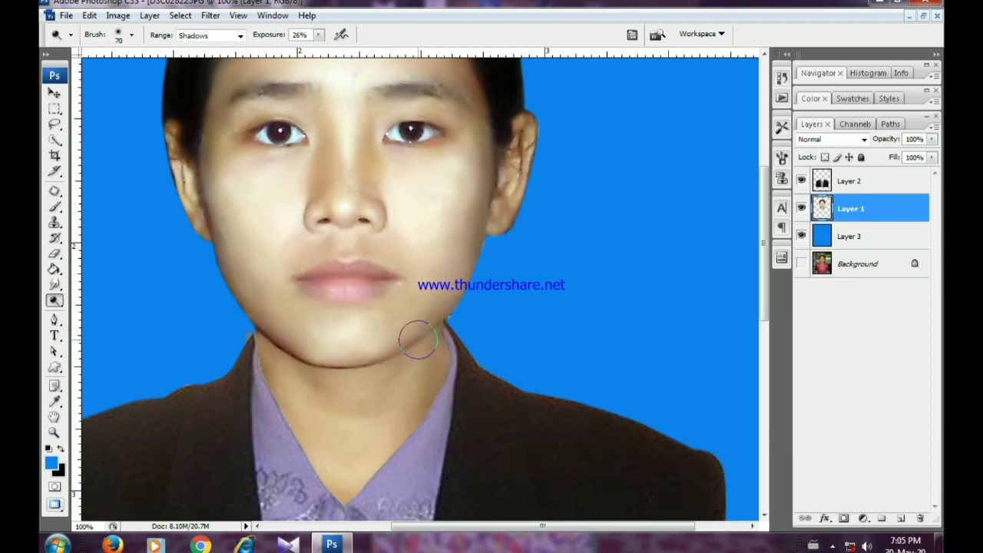
left_click(275, 338)
left_click_drag(284, 333, 249, 321)
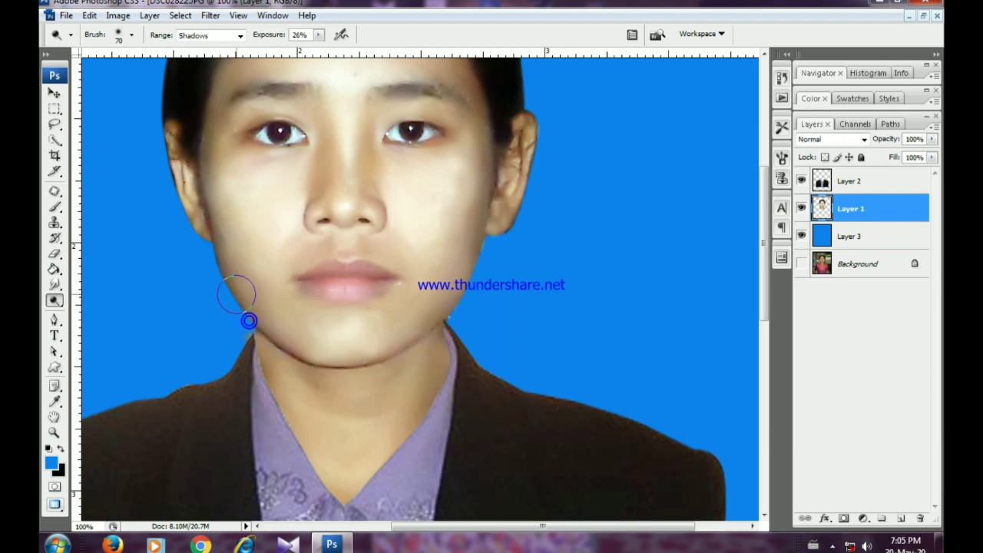
Lighten the neck skin beside the shirt collar and beneath the chin with the 70 px Dodge brush.
left_click_drag(337, 356, 275, 301)
mouse_move(214, 298)
left_mouse_down()
mouse_move(222, 322)
mouse_move(208, 318)
mouse_move(217, 334)
left_mouse_up()
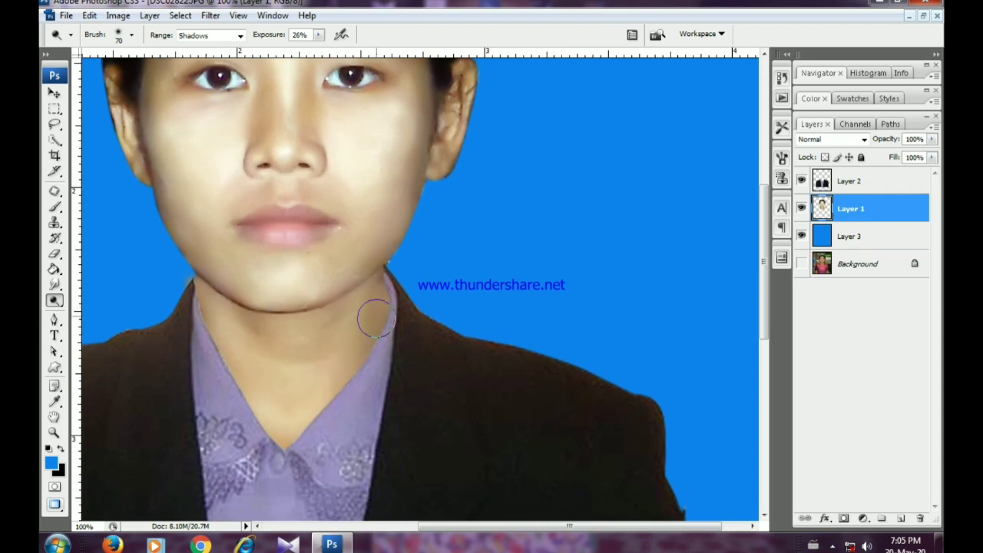
left_click_drag(378, 303, 380, 285)
left_click_drag(281, 336, 250, 320)
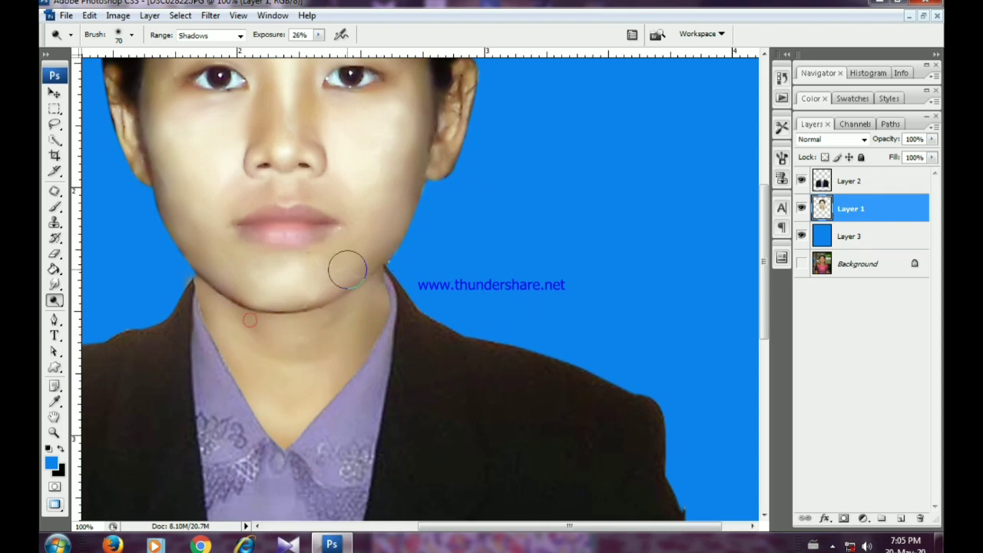
left_click_drag(331, 248, 366, 336)
Apply an Exposure adjustment of -0.24 to Layer 1.
key("z")
left_click(367, 332, "alt")
left_click(365, 330, "alt")
left_click(365, 328, "alt")
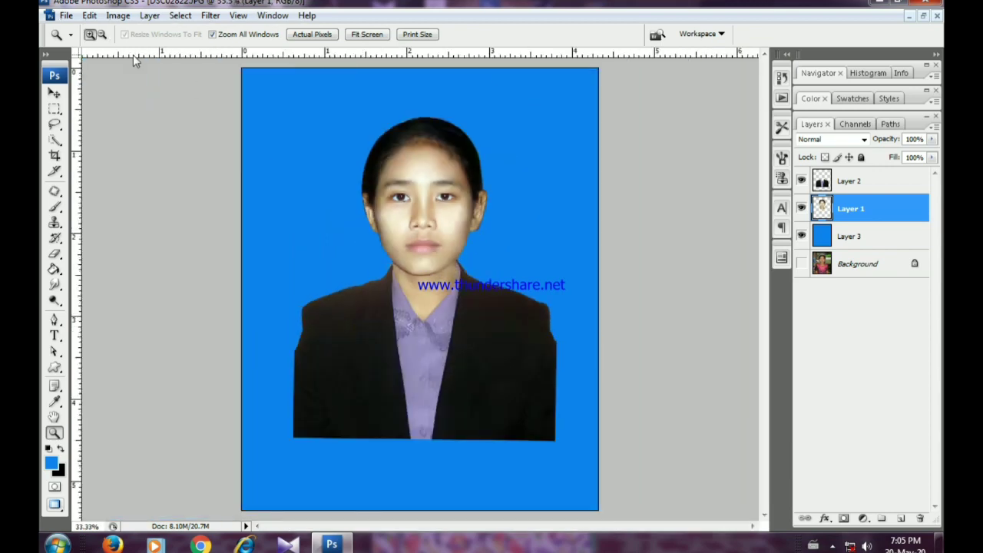
left_click(117, 16)
mouse_move(146, 49)
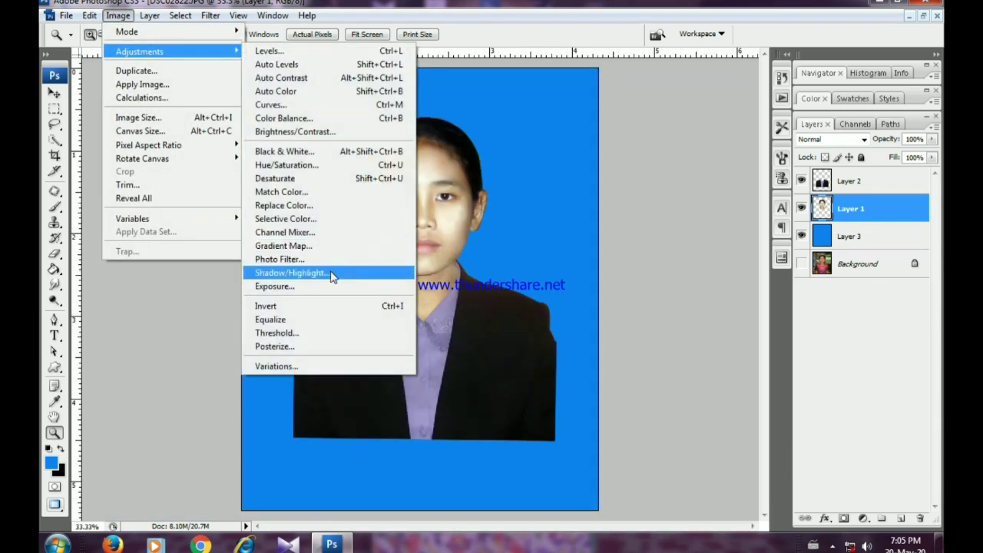
left_click(323, 285)
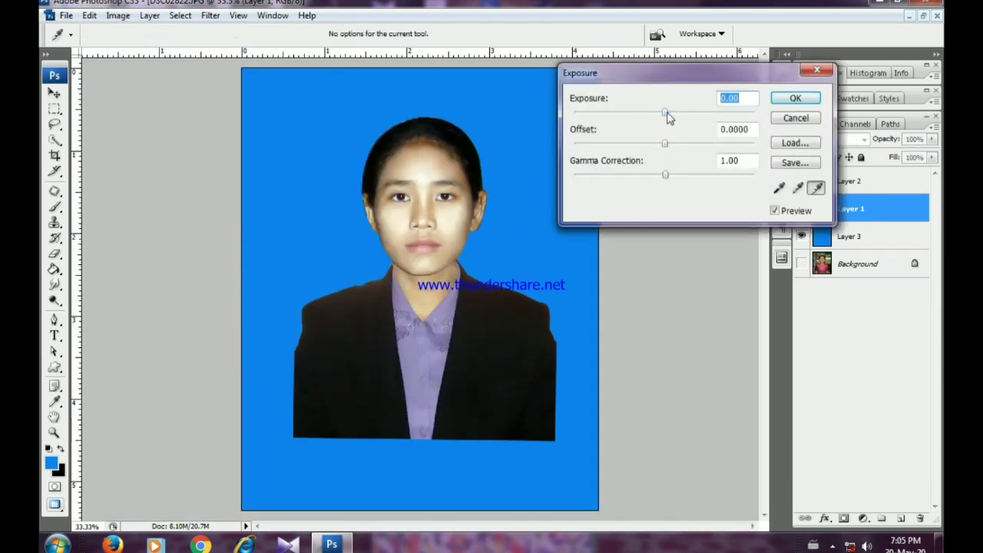
left_click_drag(668, 115, 663, 117)
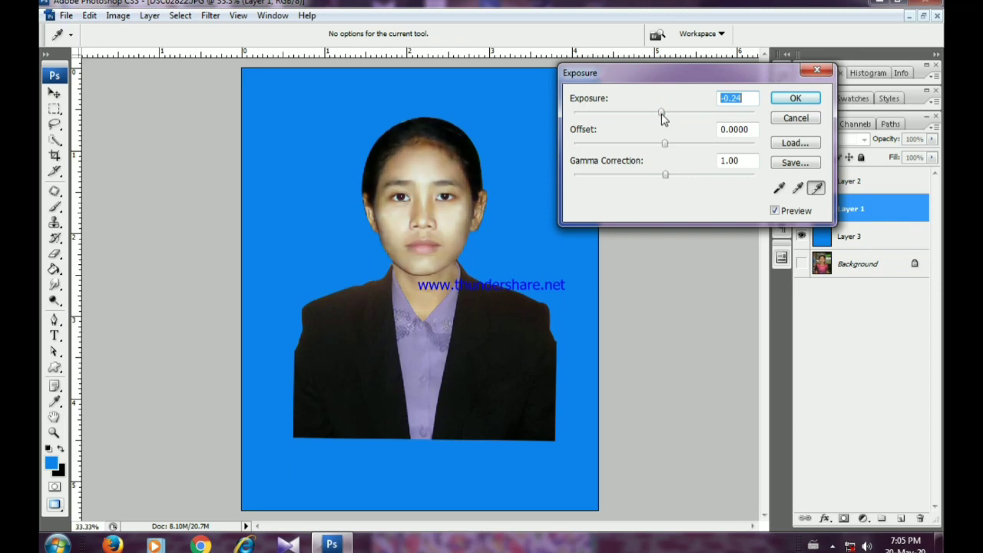
left_click(803, 102)
Darken both irises with a 30 px Burn brush and the eyebrows with a 20 px one, on midtones at 34% exposure.
left_click(410, 189)
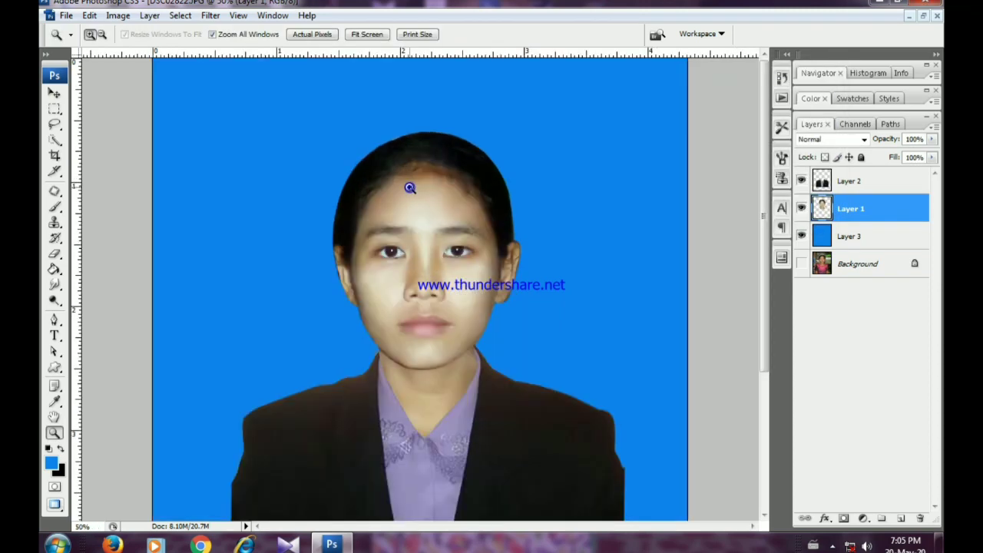
left_click(410, 189)
left_click(410, 189)
left_click_drag(464, 389, 395, 249)
left_click(380, 328)
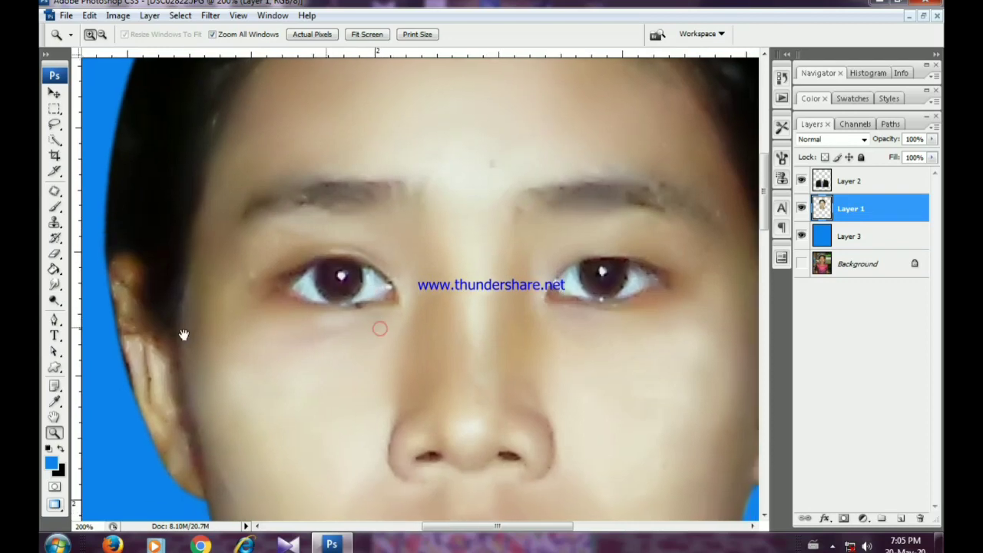
right_click(57, 300)
left_click(93, 313)
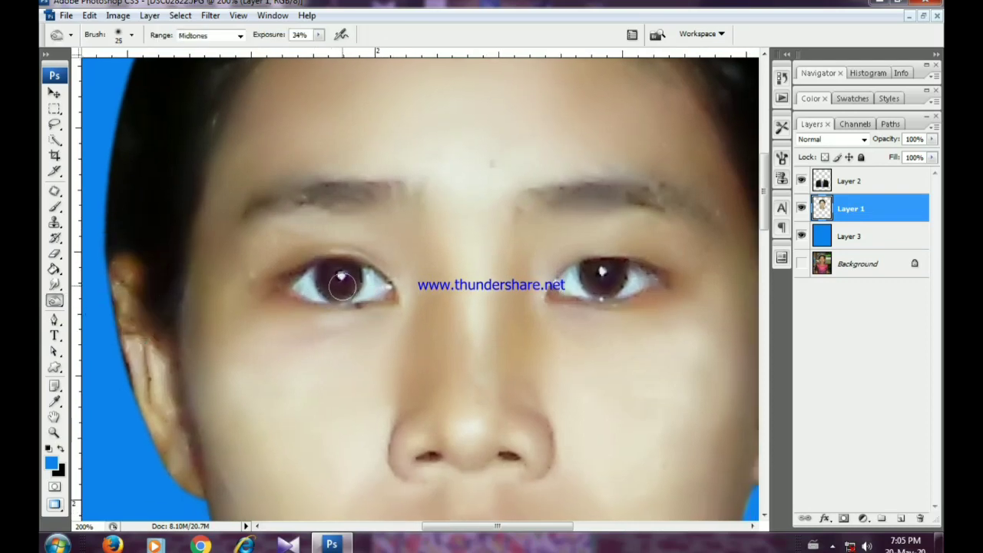
left_click_drag(340, 286, 352, 279)
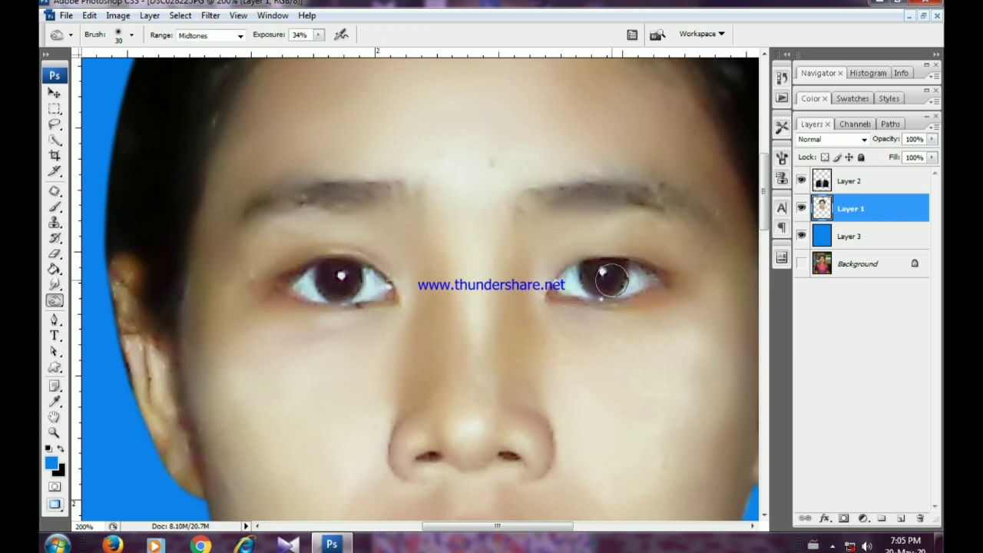
mouse_move(562, 190)
left_mouse_down()
mouse_move(554, 193)
mouse_move(681, 202)
mouse_move(643, 193)
mouse_move(626, 205)
mouse_move(514, 207)
left_mouse_up()
mouse_move(396, 207)
left_mouse_down()
mouse_move(528, 223)
mouse_move(395, 220)
mouse_move(428, 207)
mouse_move(520, 205)
mouse_move(491, 199)
mouse_move(461, 206)
mouse_move(500, 213)
mouse_move(326, 226)
left_mouse_up()
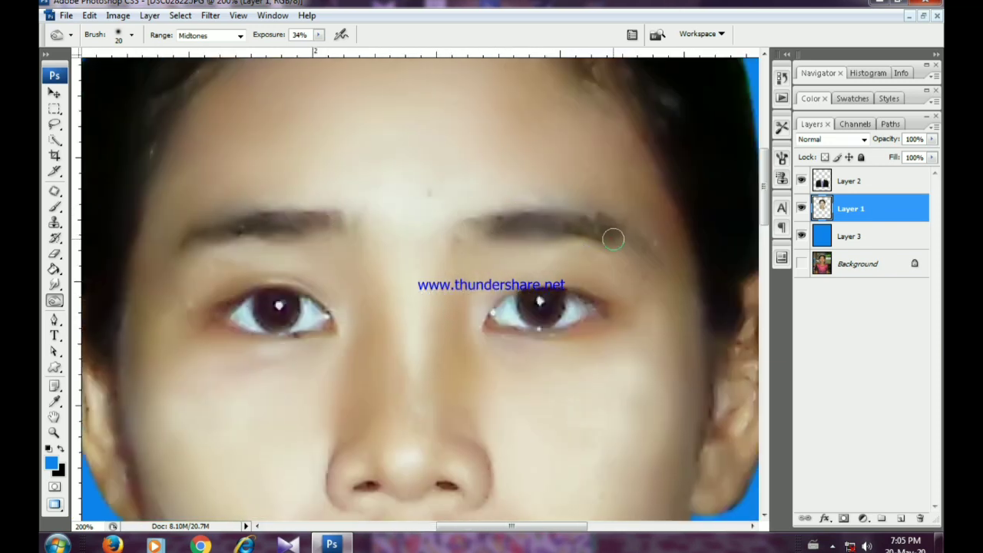
Lock Layer 1's transparent pixels and clone dark hair over the light fringe along the top hair edge with a 35 px Clone Stamp.
left_click_drag(511, 154, 584, 328)
mouse_move(481, 212)
left_mouse_down()
mouse_move(474, 315)
mouse_move(477, 242)
left_mouse_up()
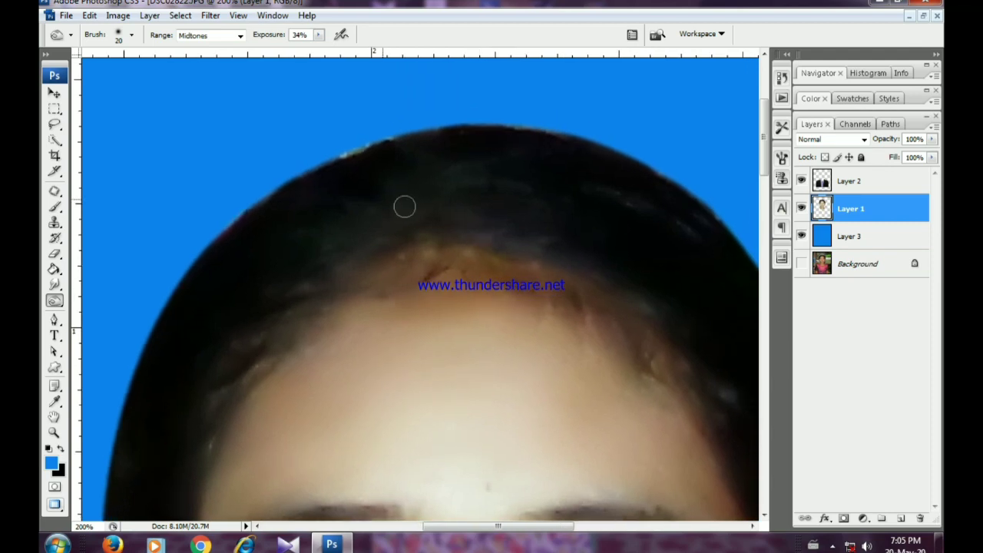
left_click(55, 222)
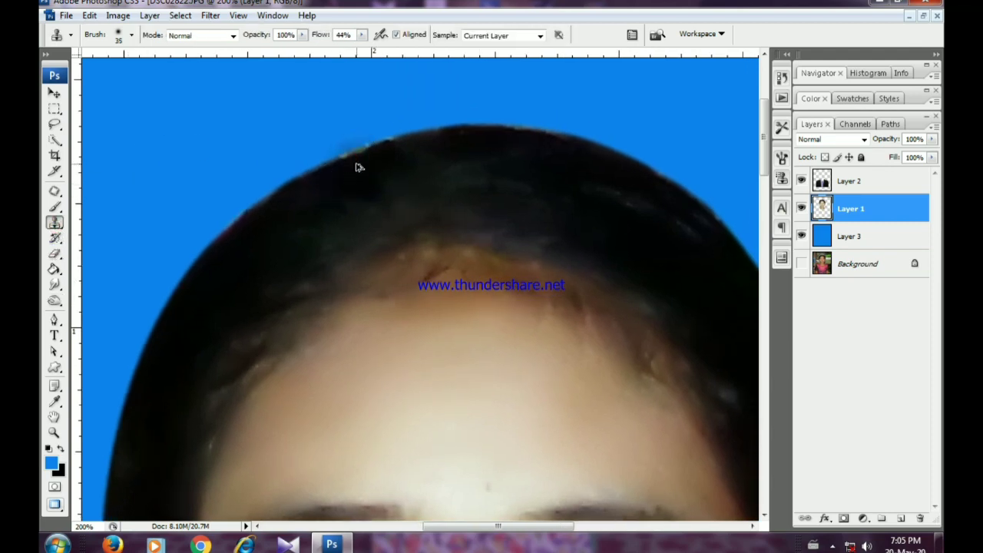
left_click(826, 157)
mouse_move(359, 154)
left_mouse_down()
mouse_move(434, 125)
mouse_move(570, 139)
left_mouse_up()
mouse_move(565, 167)
left_mouse_down()
mouse_move(468, 165)
mouse_move(496, 156)
left_mouse_up()
left_click(230, 182, "alt")
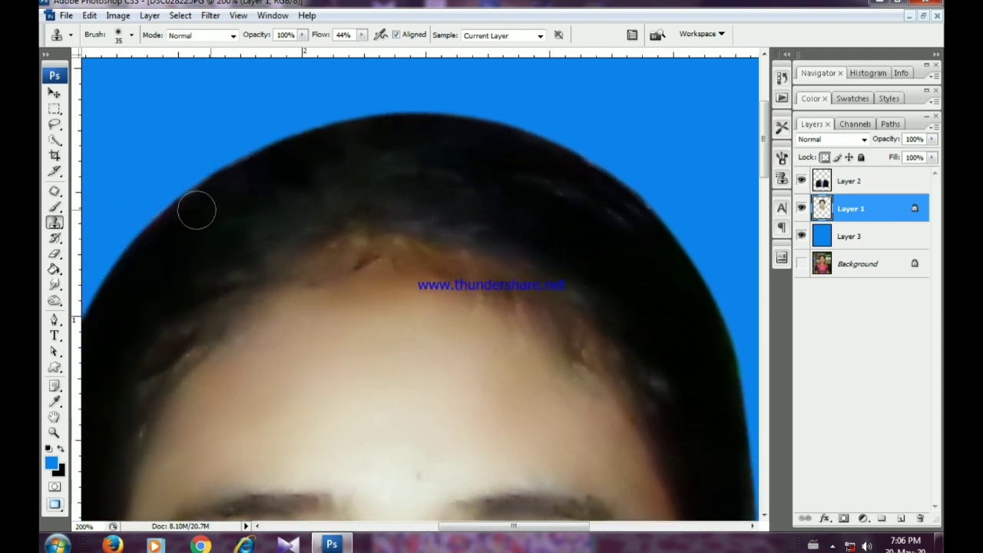
Clone dark hair over the light strands on the right side of the head with the 35 px Clone Stamp at 44% flow.
mouse_move(595, 195)
left_mouse_down()
mouse_move(459, 189)
mouse_move(450, 160)
left_mouse_up()
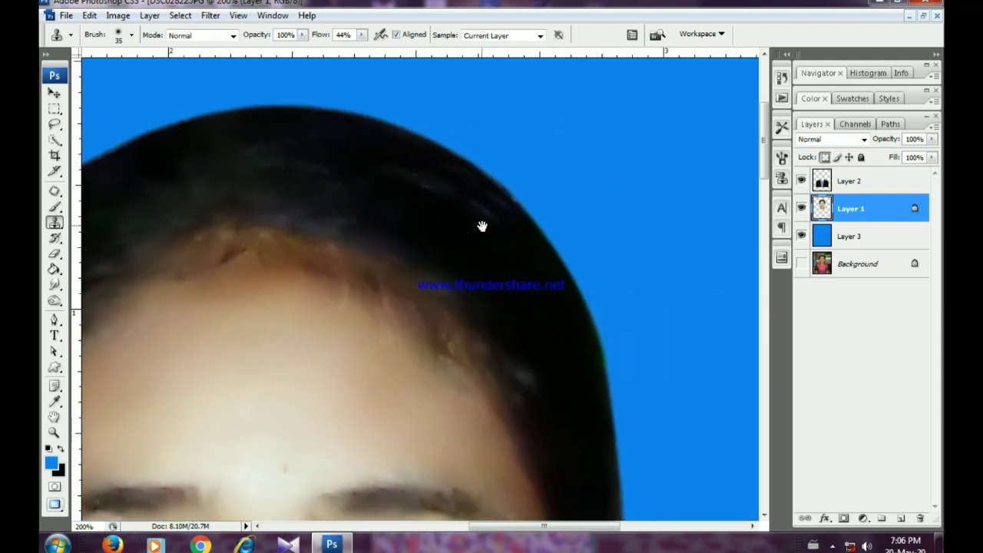
mouse_move(482, 226)
left_mouse_down()
mouse_move(416, 158)
mouse_move(445, 128)
mouse_move(445, 181)
left_mouse_up()
left_click(443, 168, "alt")
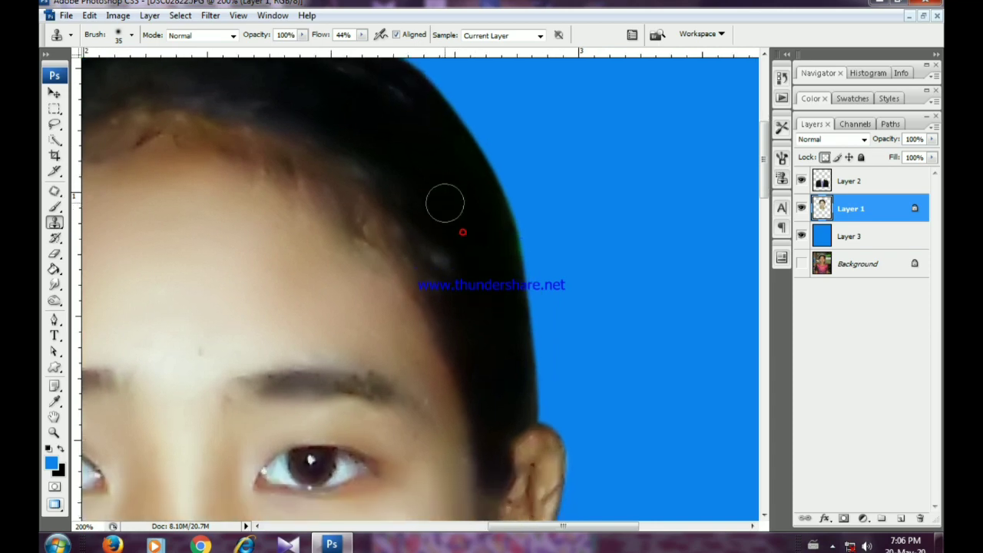
left_click(445, 215, "alt")
left_click_drag(443, 256, 445, 259)
left_click_drag(474, 356, 462, 160)
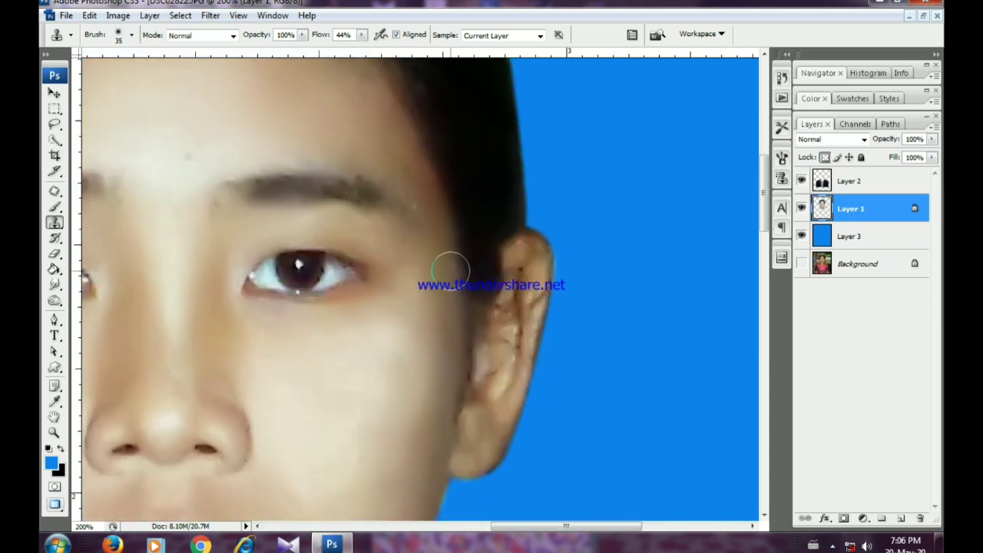
Darken the face edges in front of both ears with a 20 px Burn brush on midtones at 34% exposure.
left_click_drag(353, 275, 499, 280)
left_click_drag(249, 282, 431, 239)
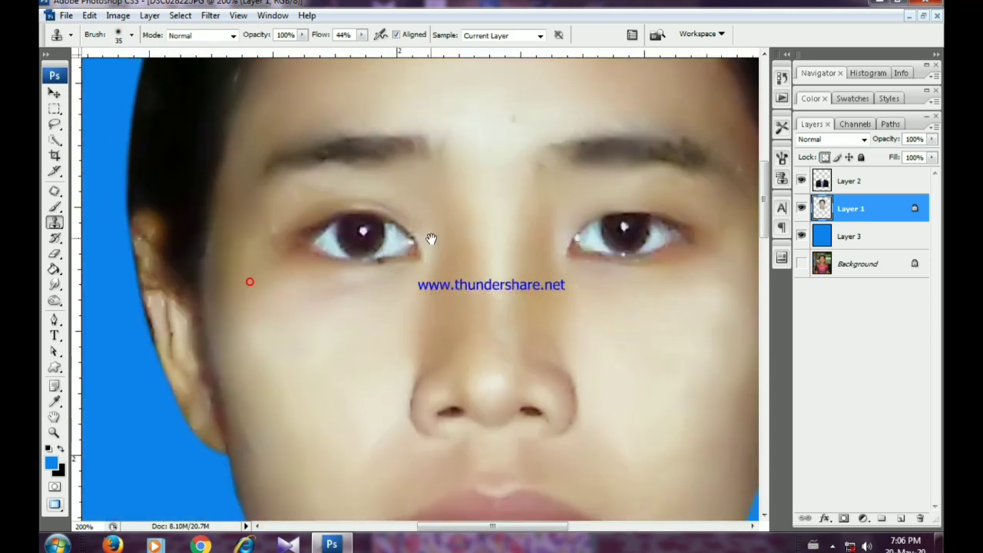
left_click(55, 301)
mouse_move(201, 264)
left_mouse_down()
mouse_move(200, 362)
mouse_move(202, 347)
left_mouse_up()
left_click_drag(597, 281, 388, 298)
left_click_drag(621, 240, 574, 252)
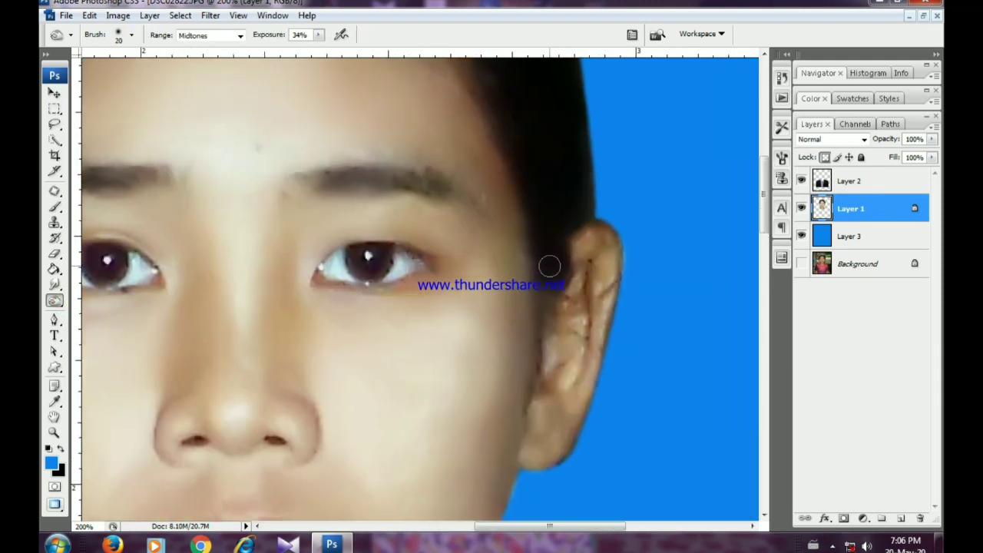
left_click_drag(545, 301, 535, 375)
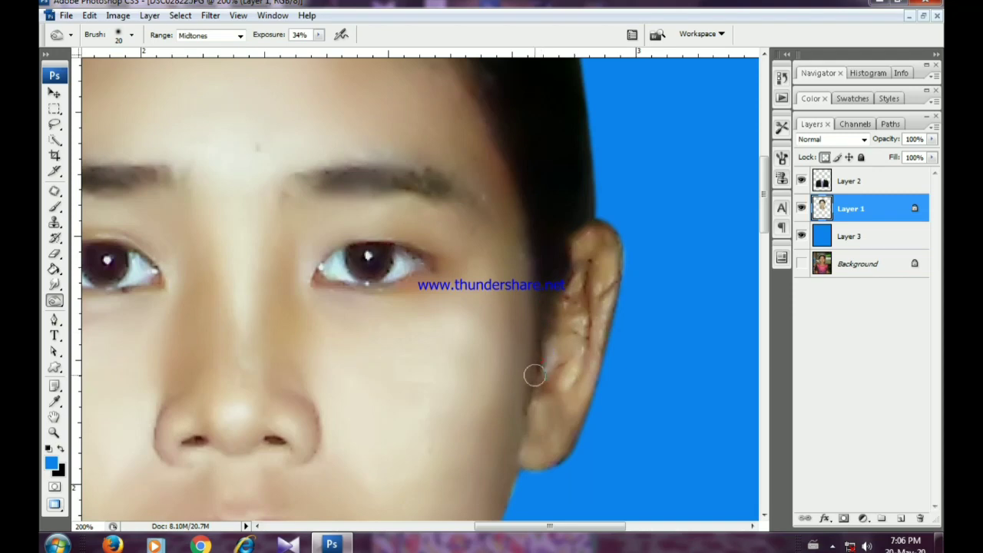
Apply a Curves adjustment to Layer 1, moving the RGB black point to input 13 with output 0.
key("z")
left_click(547, 346, "alt")
left_click(546, 347, "alt")
left_click(546, 347, "alt")
left_click(545, 343, "alt")
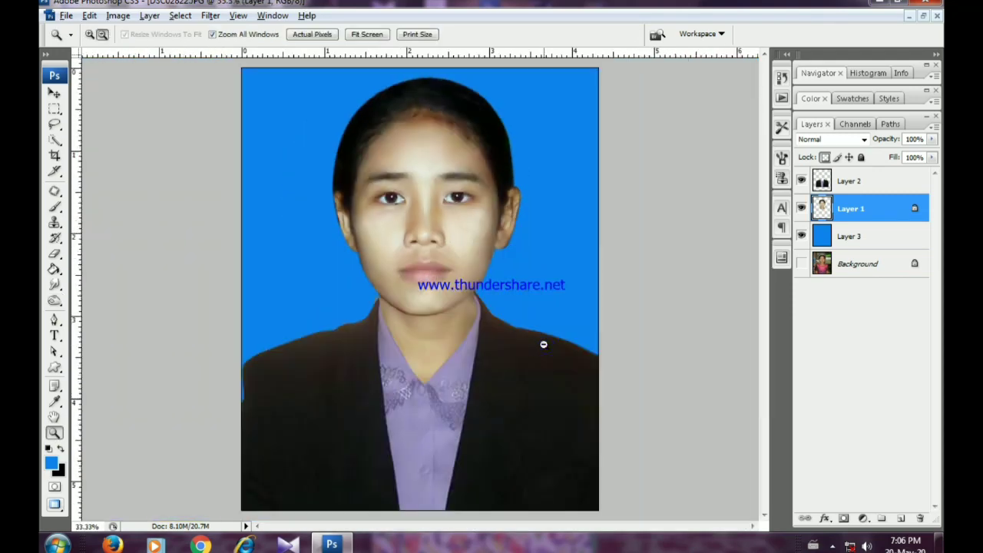
left_click(500, 314, "alt")
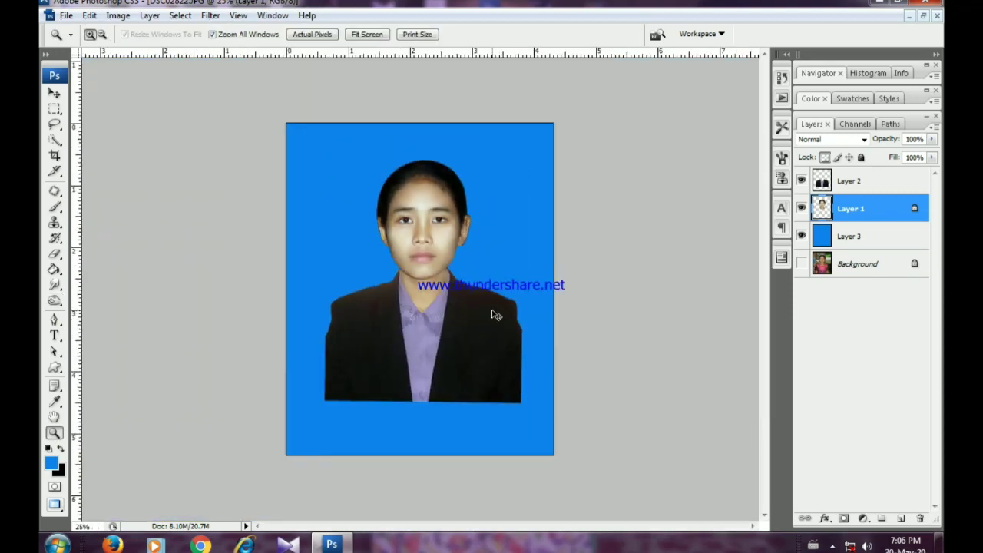
key("ctrl+m")
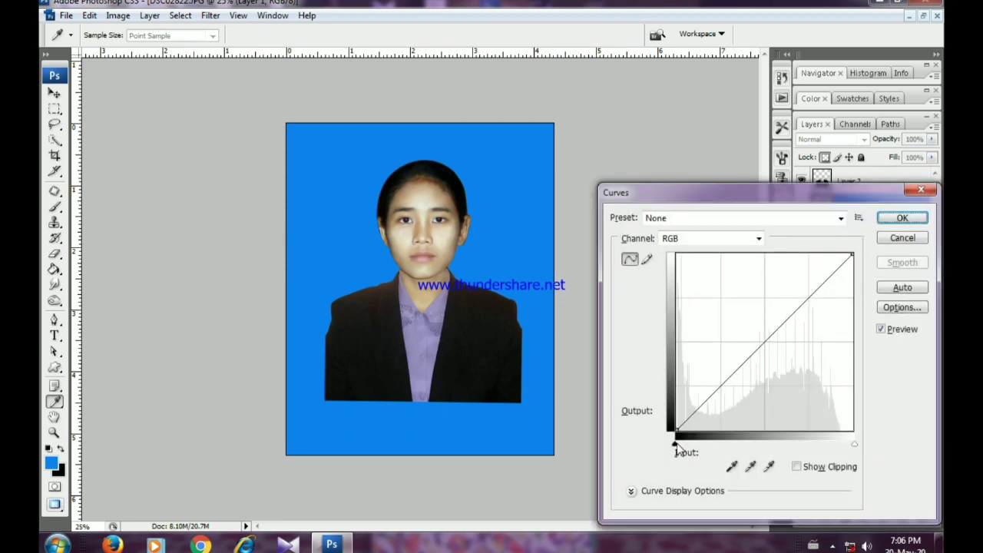
left_click_drag(676, 448, 684, 443)
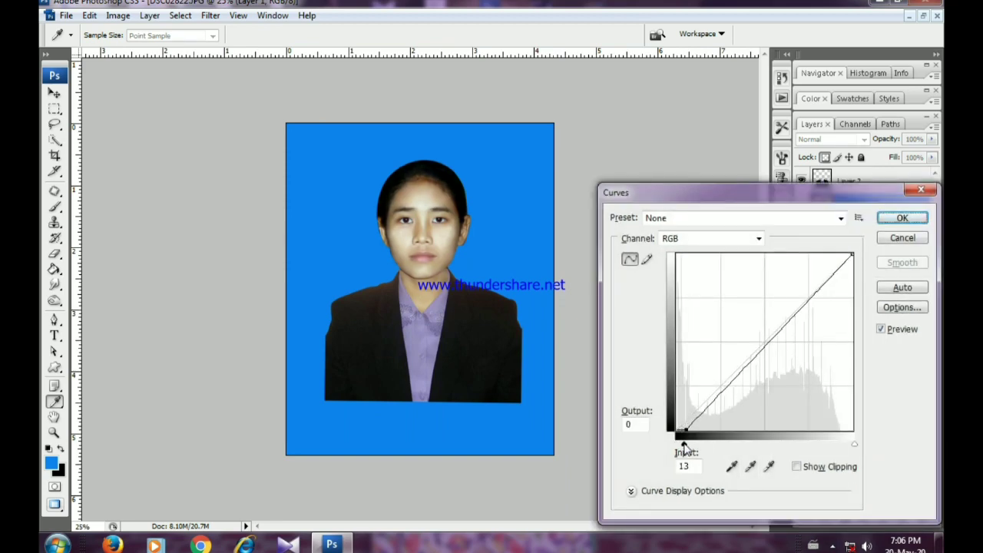
left_click(905, 219)
left_click(53, 93)
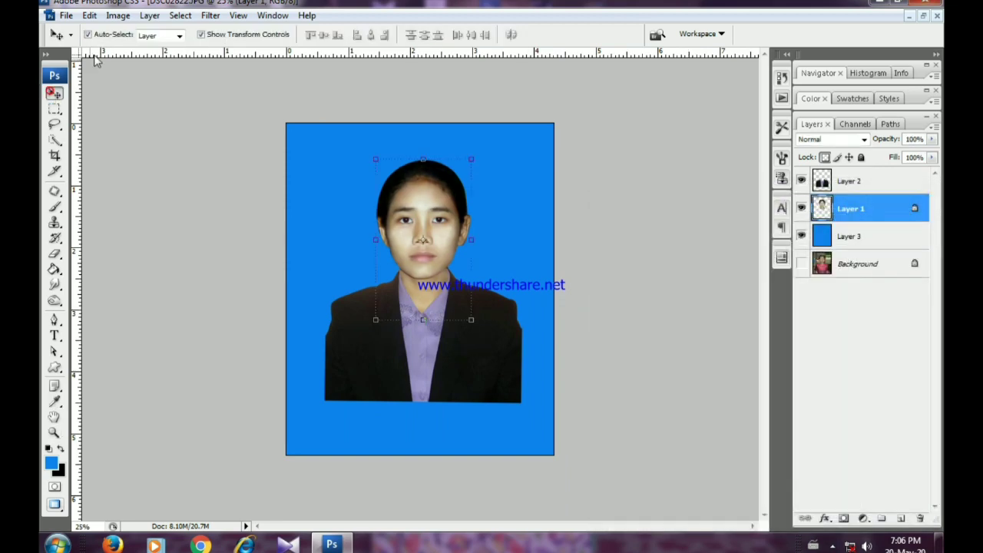
left_click(117, 15)
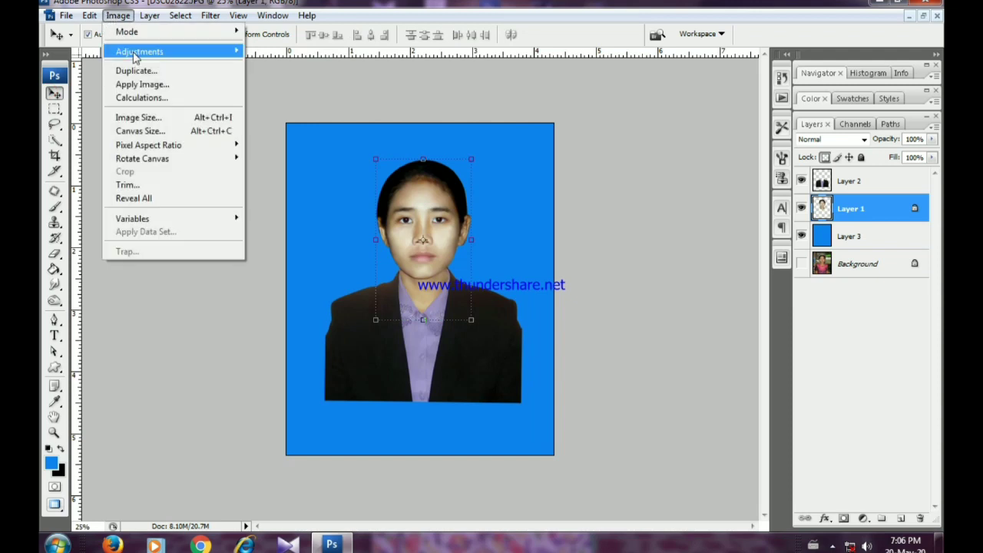
mouse_move(173, 223)
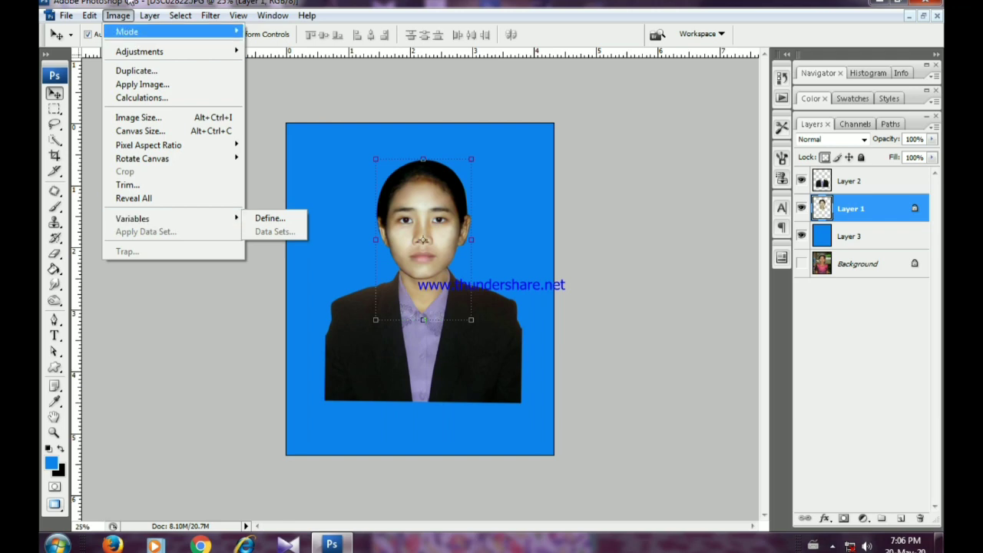
mouse_move(188, 22)
mouse_move(144, 20)
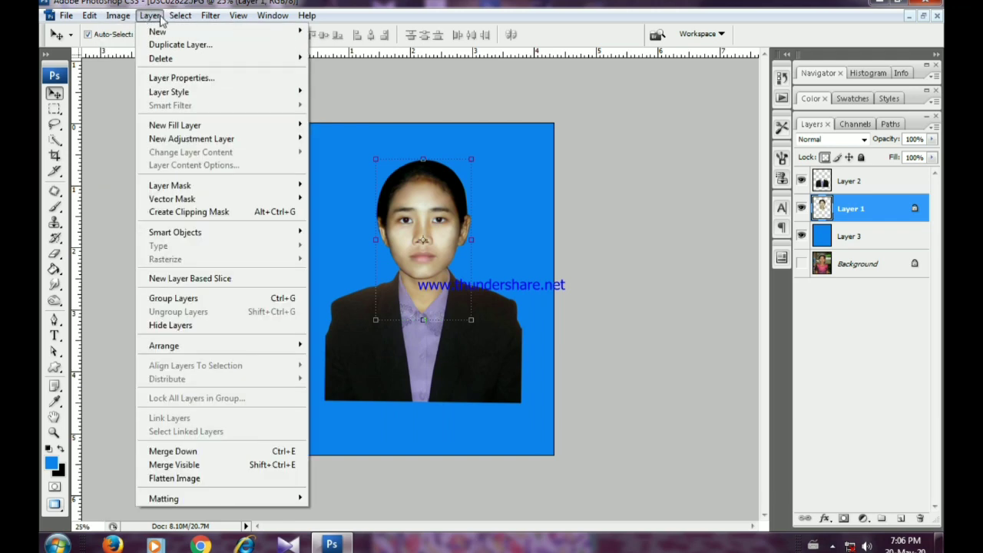
mouse_move(219, 21)
mouse_move(98, 21)
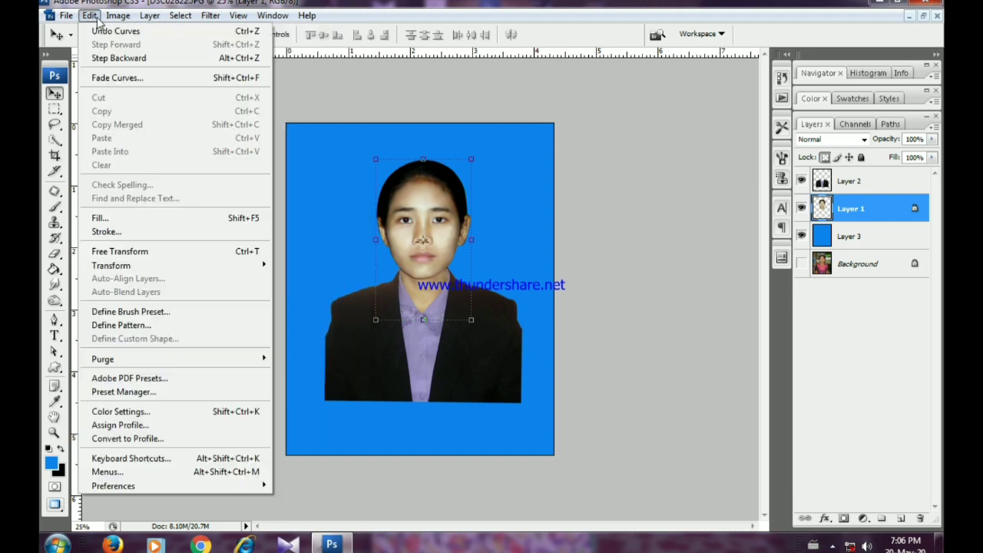
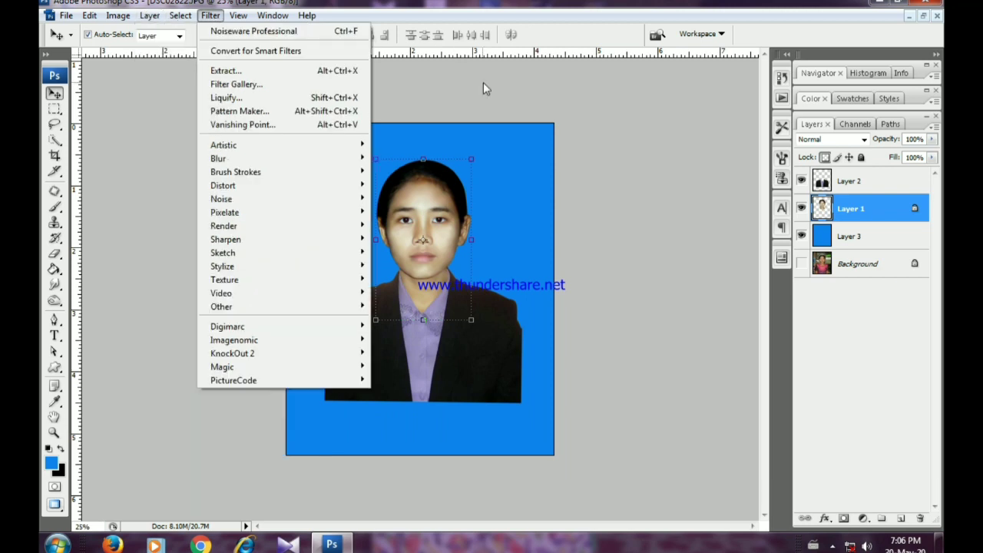
left_click(486, 88)
Brighten Layer 1 slightly with a Curves adjustment that raises the RGB midtones.
key("z")
left_click(401, 239)
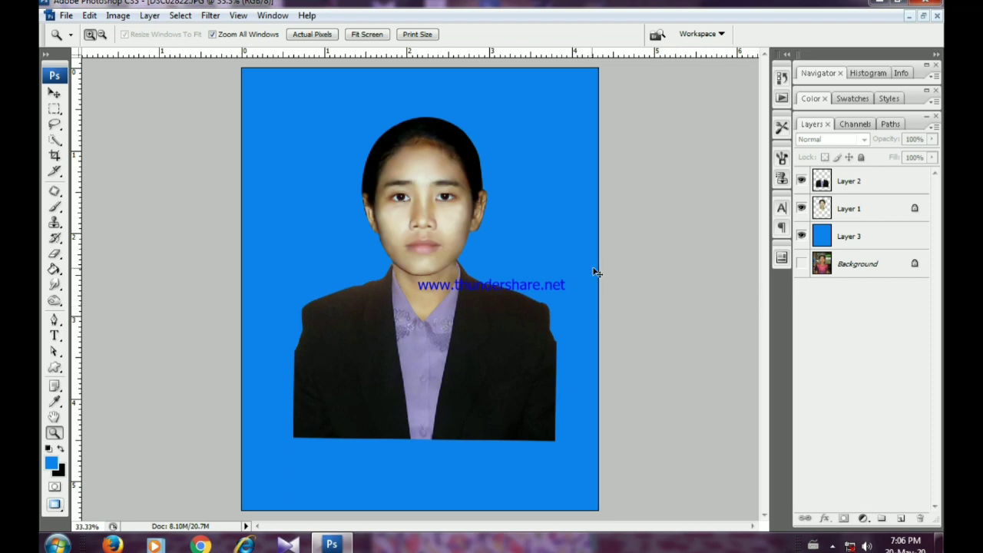
key("ctrl+n")
left_click(903, 164)
left_click(871, 213)
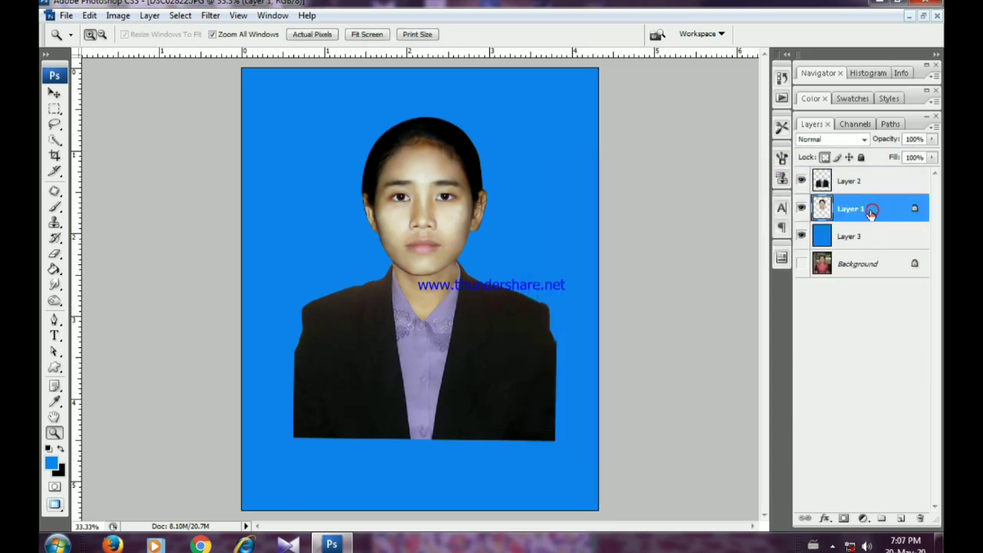
key("ctrl+m")
left_click_drag(761, 347, 754, 341)
left_click(894, 220)
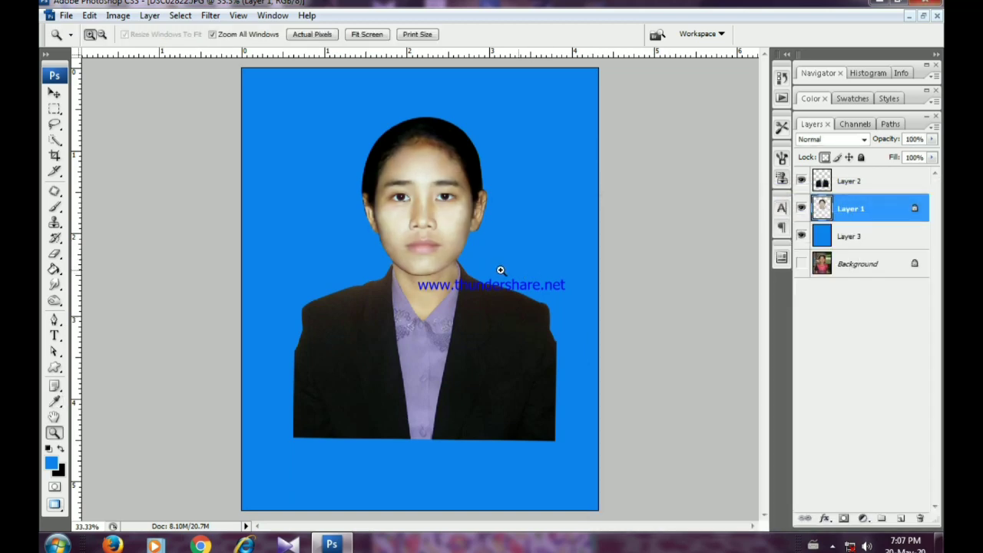
Crop the portrait to 1.1 in wide by 1.3 in high at 300 pixels/inch, framing the head and the blazer down to the chest.
left_click(471, 271, "alt")
left_click(472, 270, "alt")
left_click(470, 269)
left_click(442, 262)
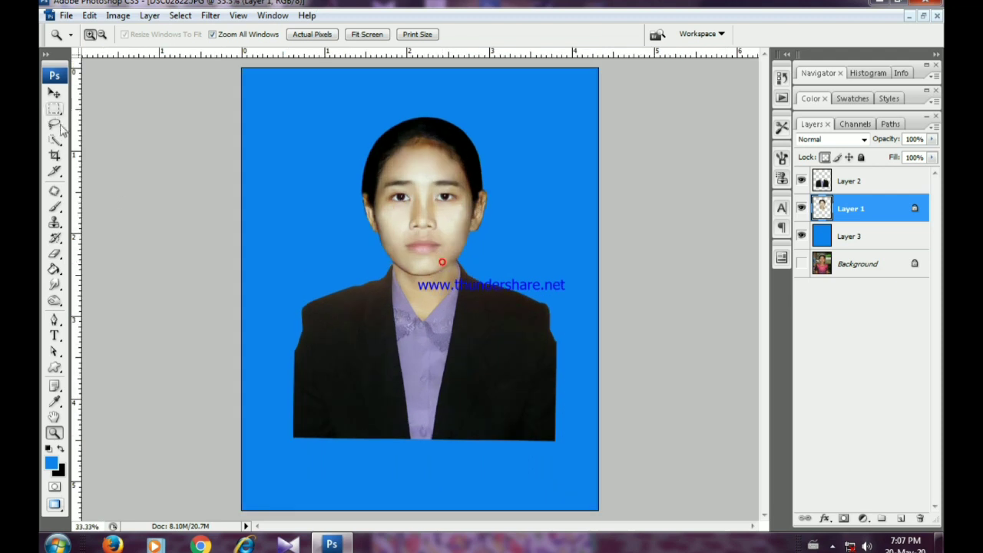
left_click(54, 156)
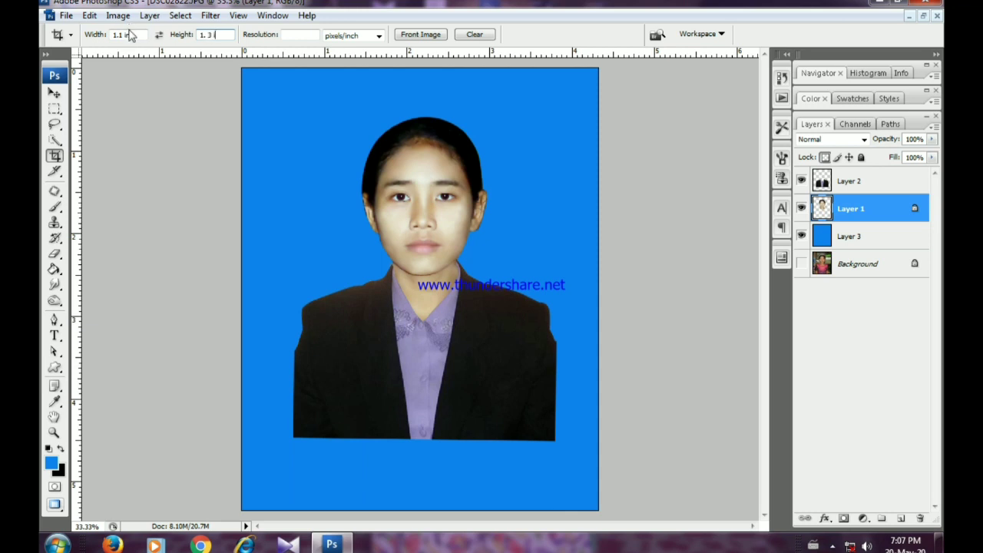
key("Return")
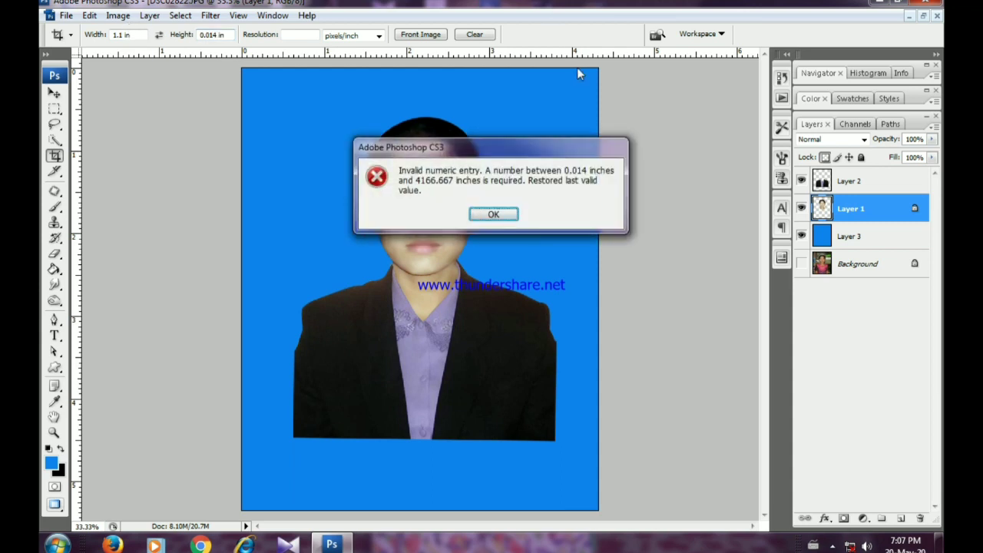
left_click(494, 216)
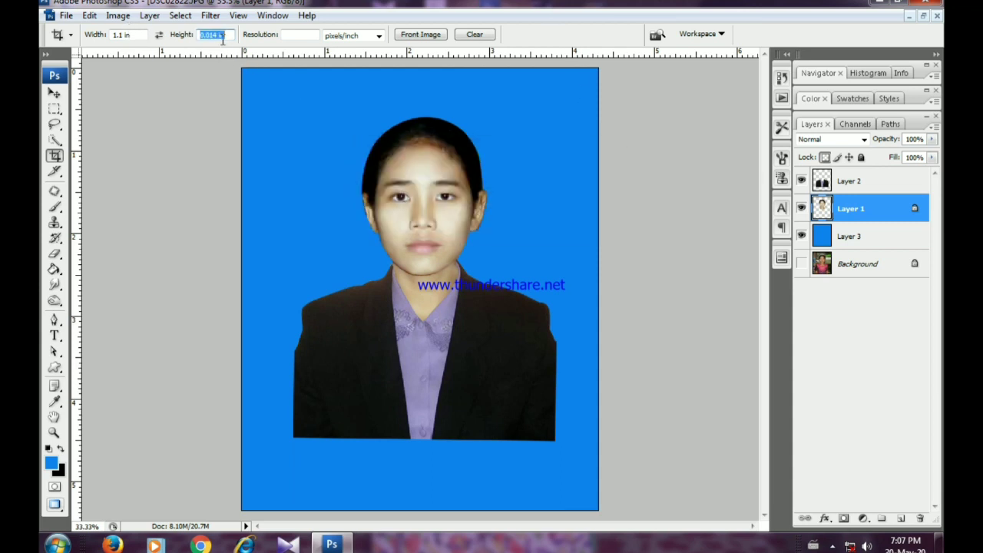
type("1.3")
left_click_drag(541, 364, 545, 367)
left_click_drag(492, 347, 539, 371)
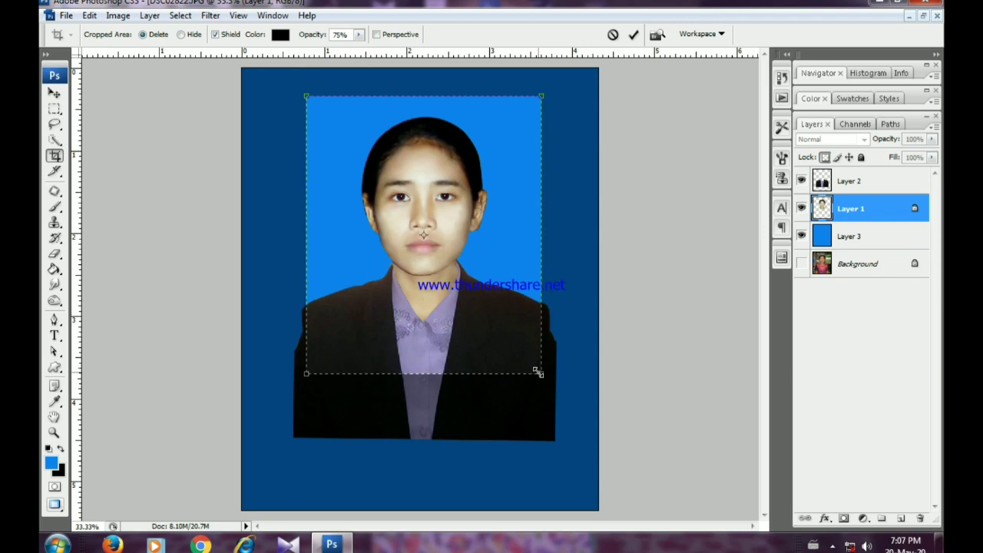
double_click(511, 342)
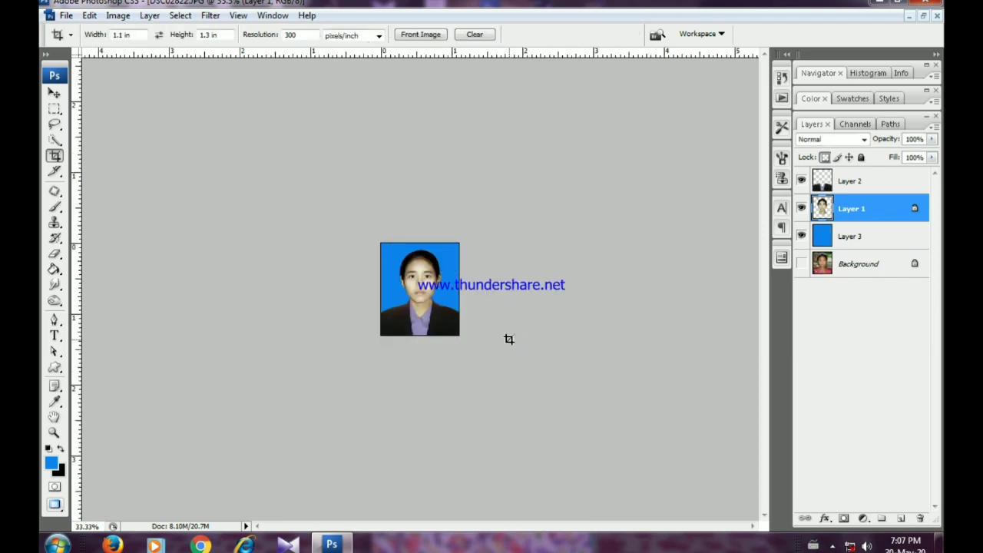
Darken the blazer on Layer 2 slightly with a Curves point at input 113, output 107.
key("z")
left_click(419, 298)
left_click(419, 298)
left_click(419, 298)
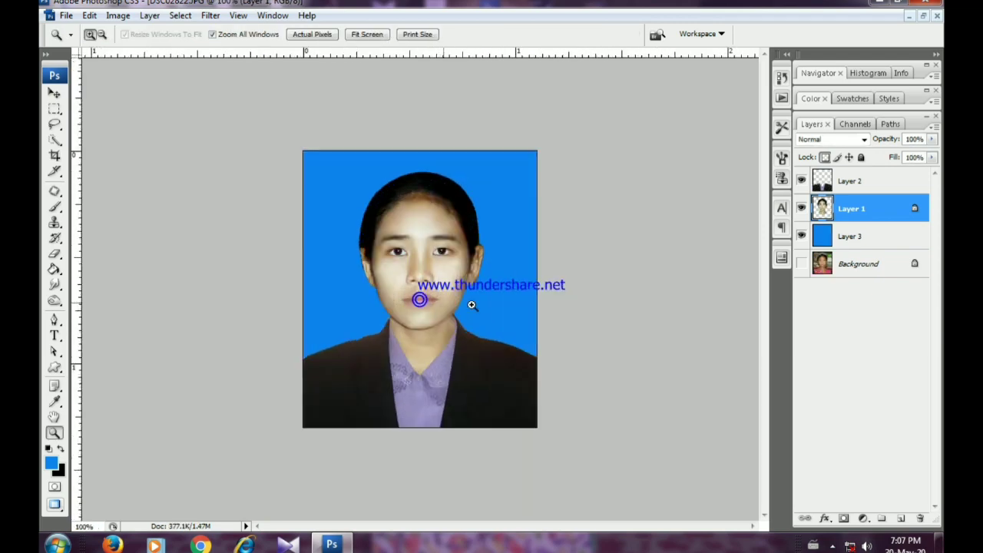
left_click(853, 181)
key("ctrl+m")
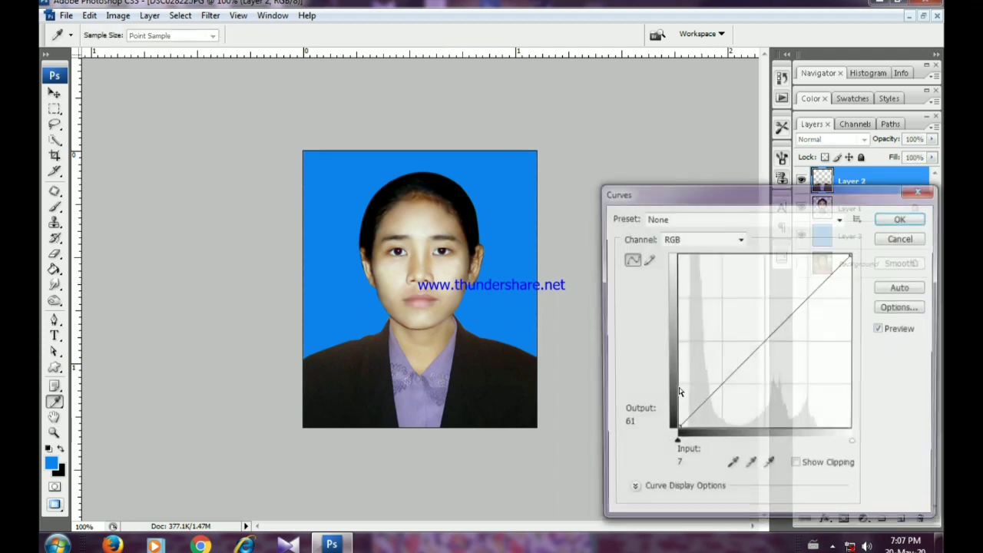
left_click_drag(750, 351, 755, 356)
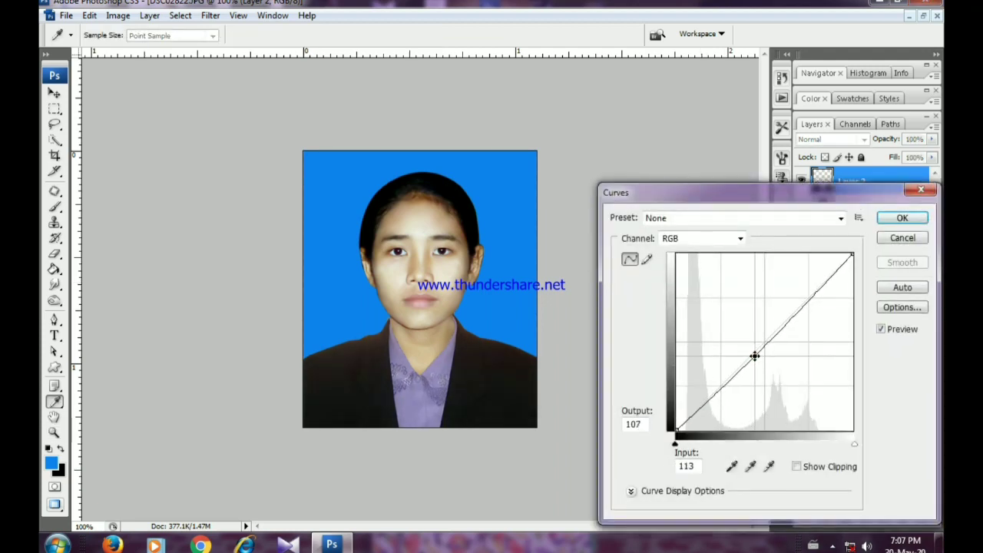
left_click(899, 222)
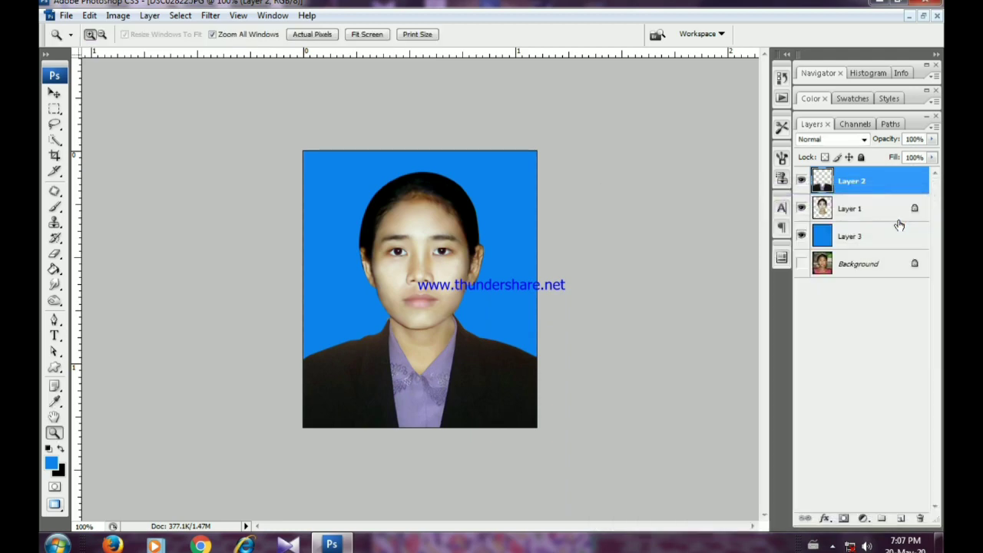
Apply a Levels adjustment to Layer 2 with the RGB black input level at 10.
key("ctrl+l")
left_click_drag(631, 211, 635, 210)
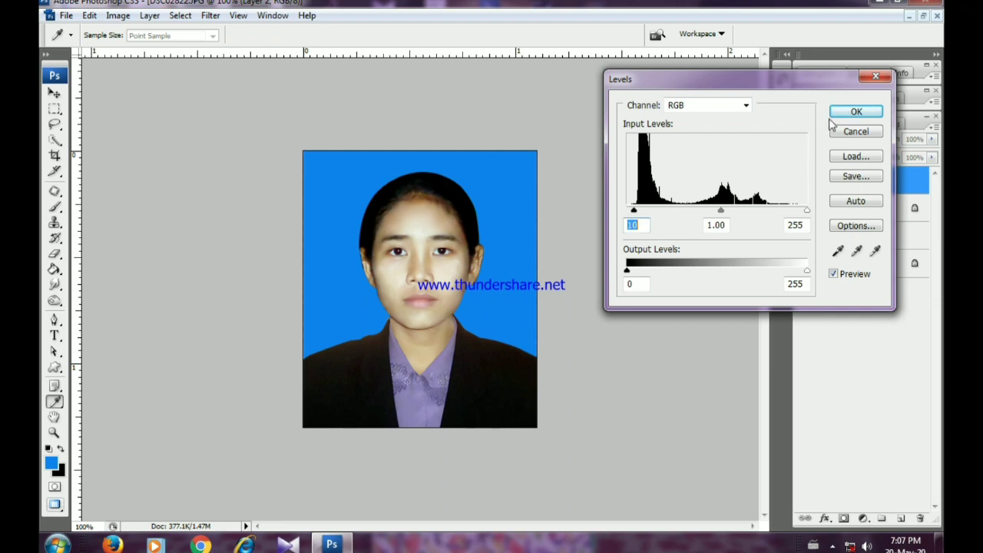
left_click(851, 111)
Brighten the face on Layer 1 by raising the middle of the RGB curve slightly with Curves.
left_click(857, 212)
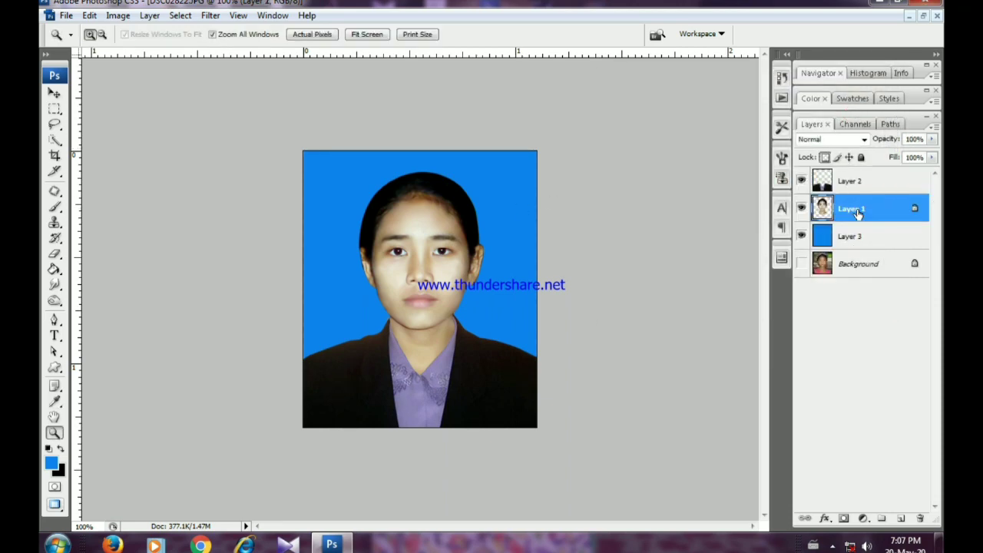
key("ctrl+m")
left_click_drag(761, 345, 757, 343)
left_click(903, 218)
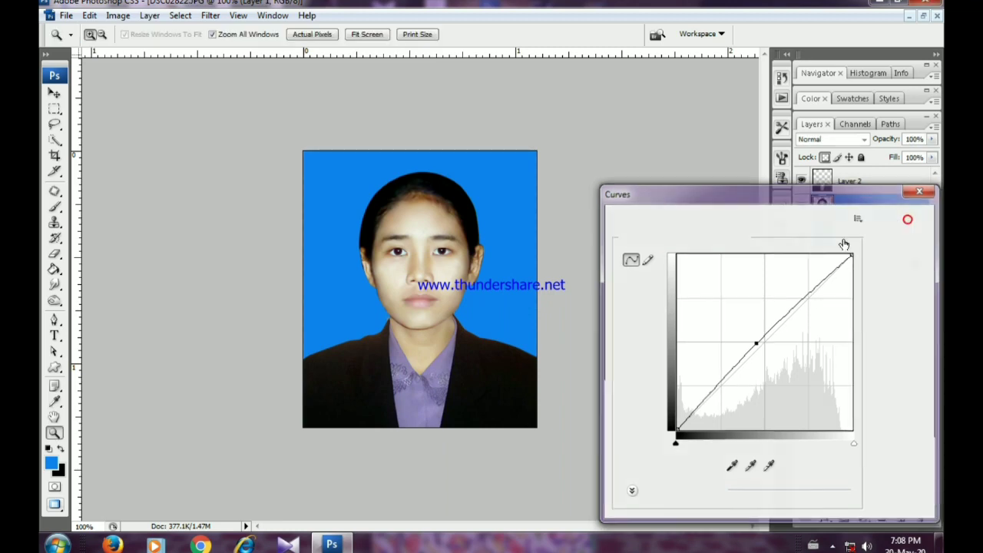
Select Layer 3 and enlarge the canvas by a relative 0.02 inches in width and height from the center.
left_click(850, 238)
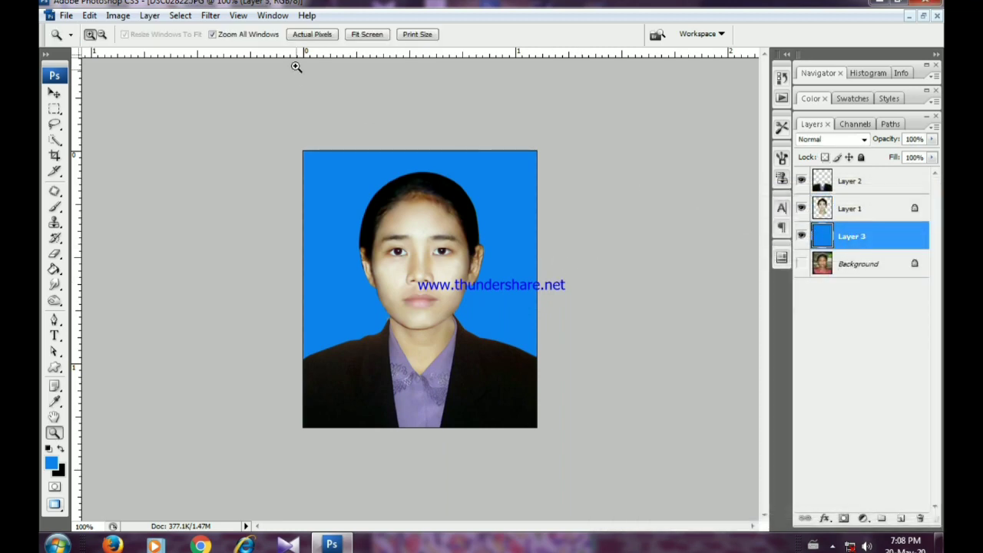
left_click(118, 16)
left_click(157, 131)
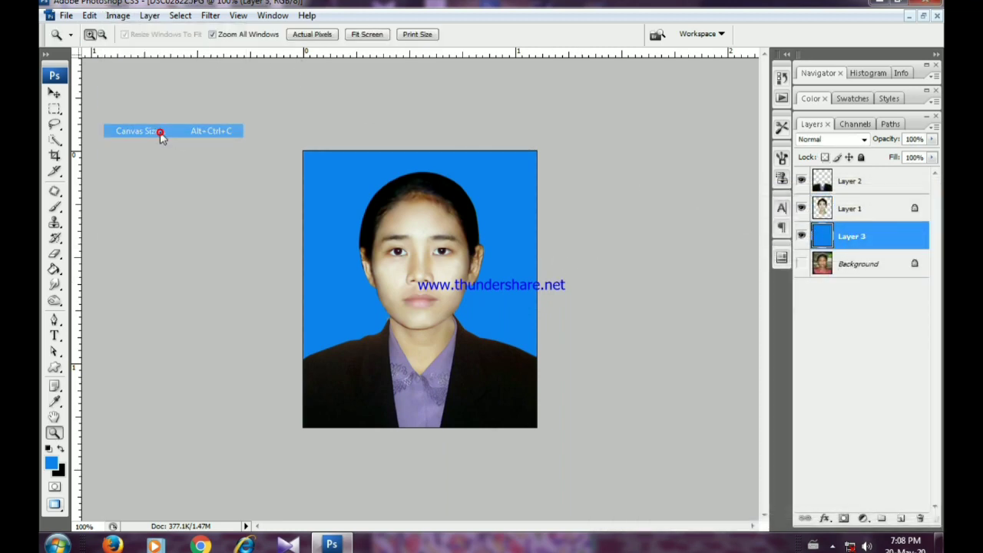
left_click(540, 214)
type(".")
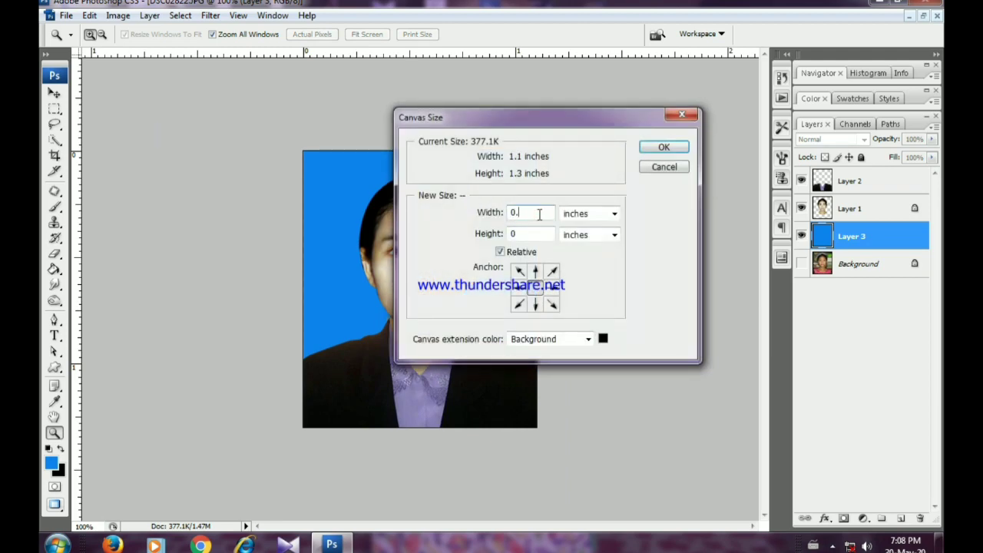
type("02")
key("Tab")
key("Tab")
type(".0")
key("Return")
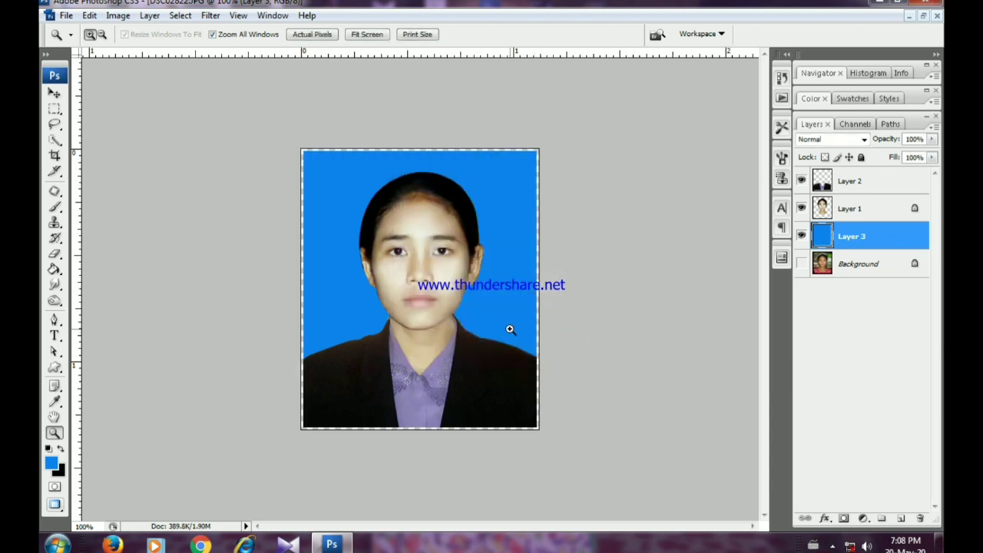
key("ctrl+BackSpace")
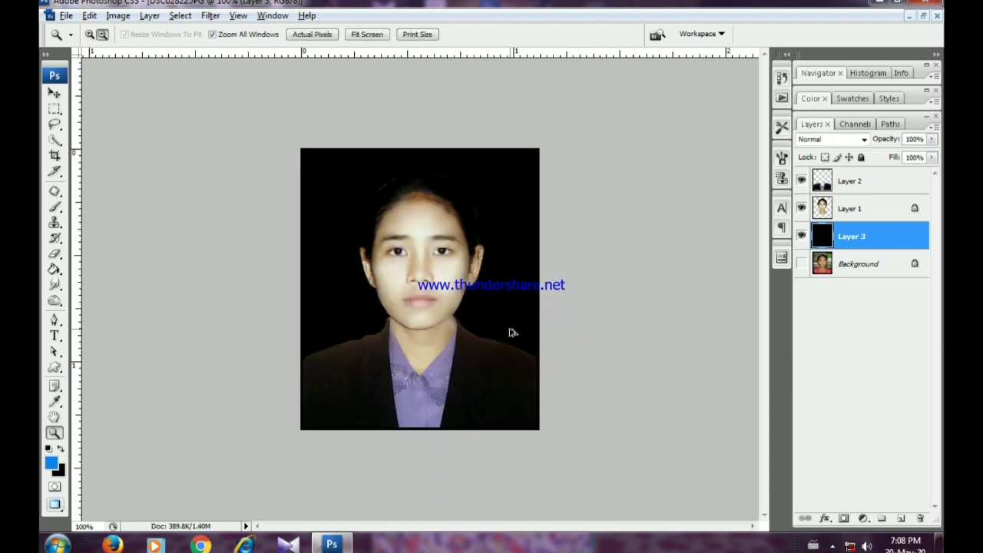
key("ctrl+a")
key("alt+BackSpace")
Swap the colors and fill the transparent edge around Layer 3 with black using the Paint Bucket as a thin border.
left_click(336, 212)
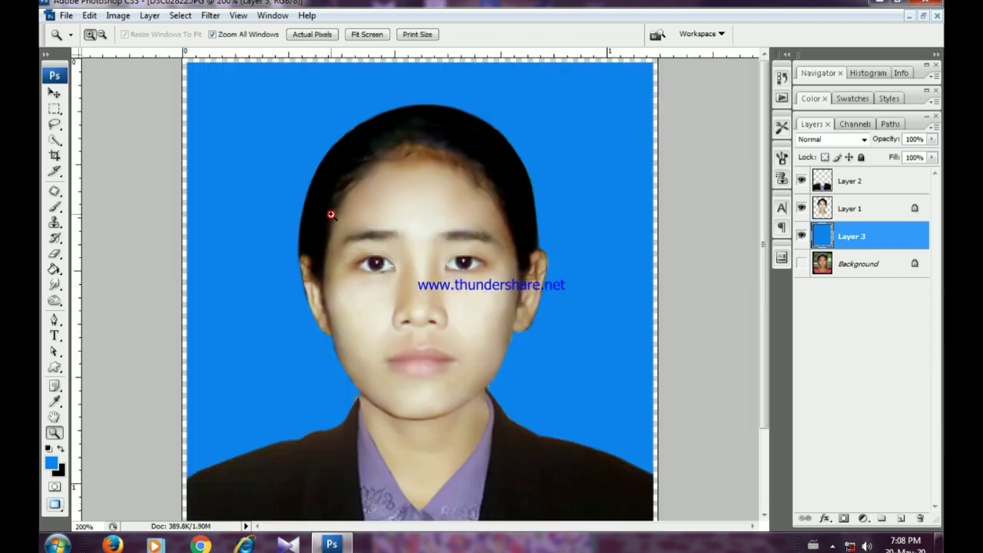
left_click(61, 449)
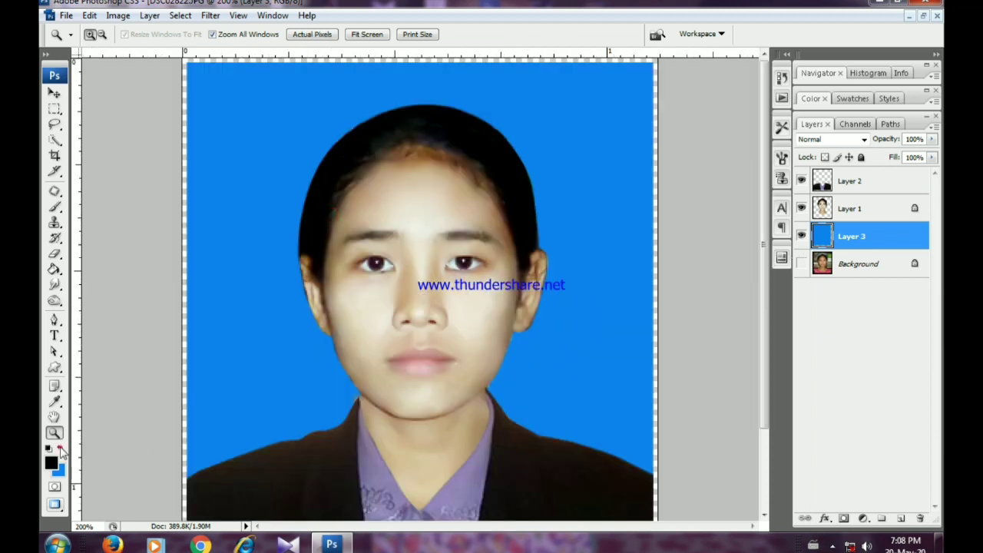
left_click(55, 269)
key("z")
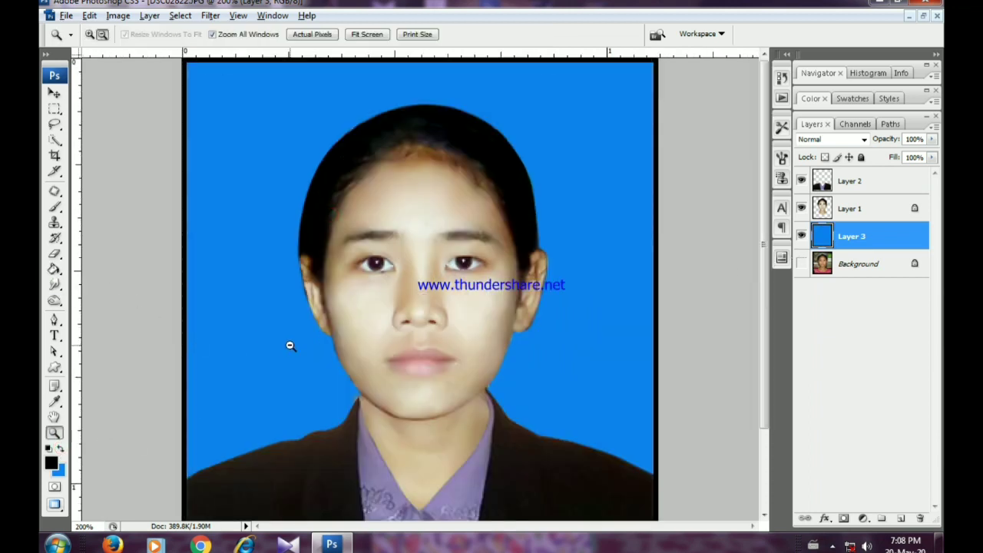
Brighten Layer 1 with a Curves point at input 123, output 130.
left_click(287, 345, "alt")
left_click(287, 345, "alt")
left_click(287, 345, "alt")
left_click(852, 219)
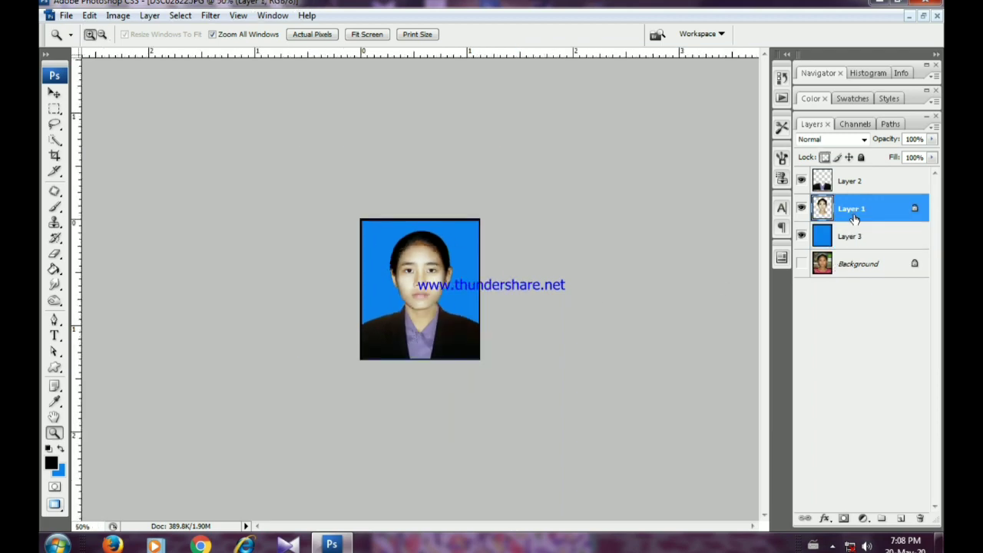
key("ctrl+m")
left_click_drag(763, 341, 761, 340)
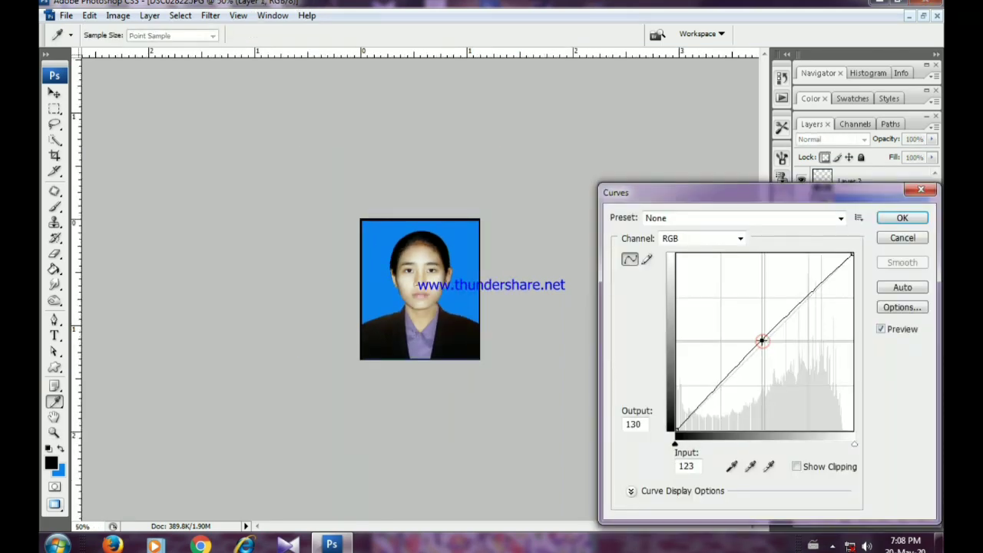
left_click(902, 219)
Select Layer 1, Layer 2 and Layer 3 together and merge them into a single layer.
left_click(873, 233, "shift")
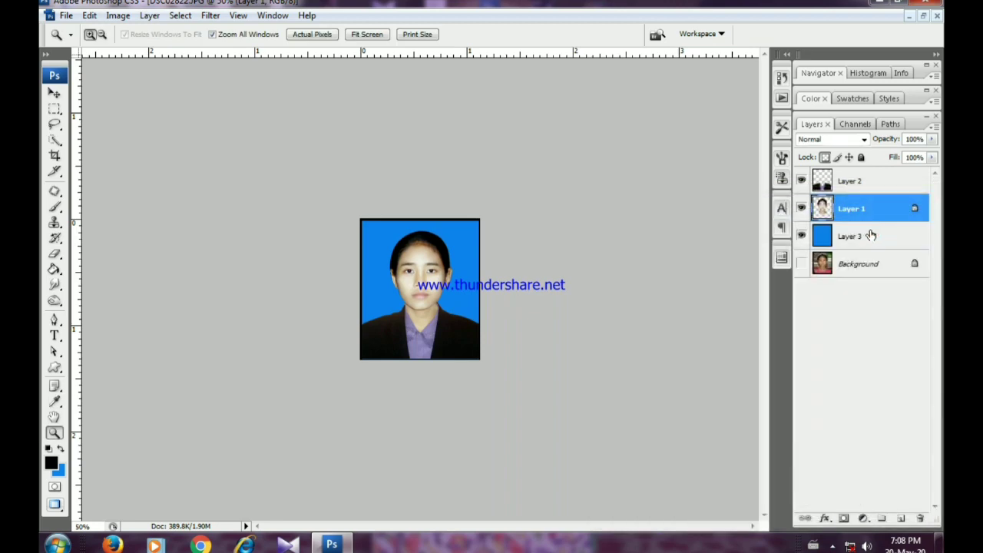
left_click(857, 184, "shift")
right_click(859, 186)
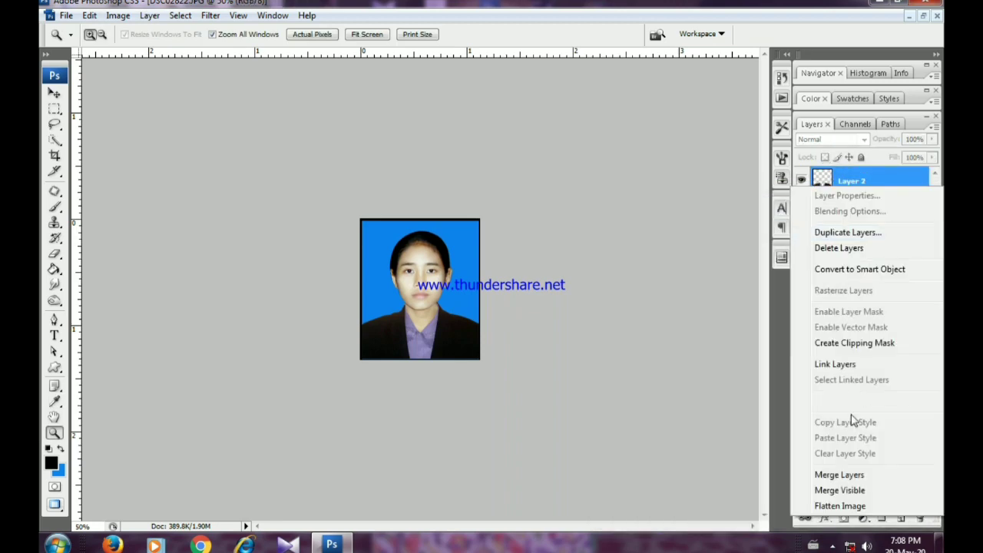
left_click(829, 478)
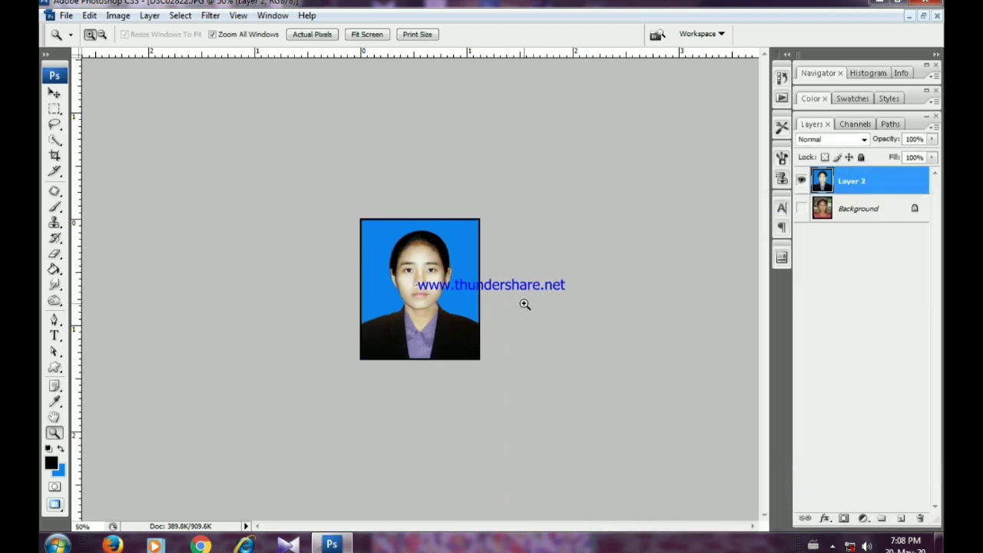
Create a white A4 RGB document at 300 pixels/inch and arrange the portrait's floating window beside it.
key("ctrl+n")
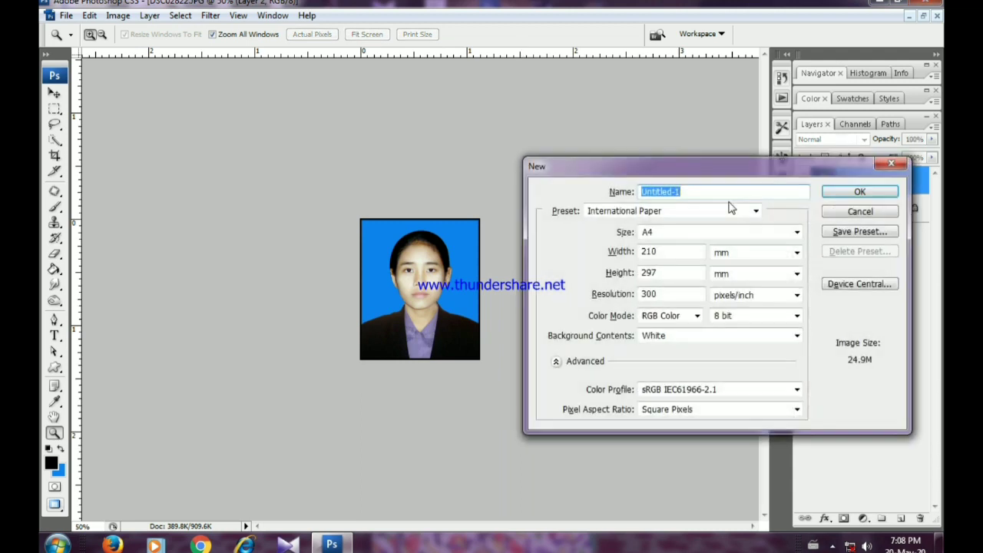
left_click(857, 194)
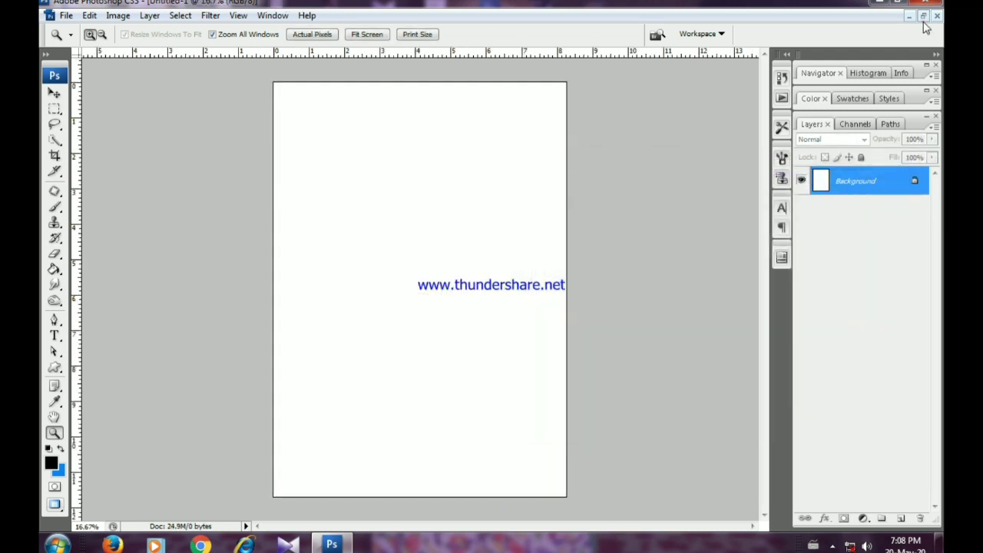
left_click(924, 17)
left_click(488, 142)
left_click_drag(470, 135, 544, 130)
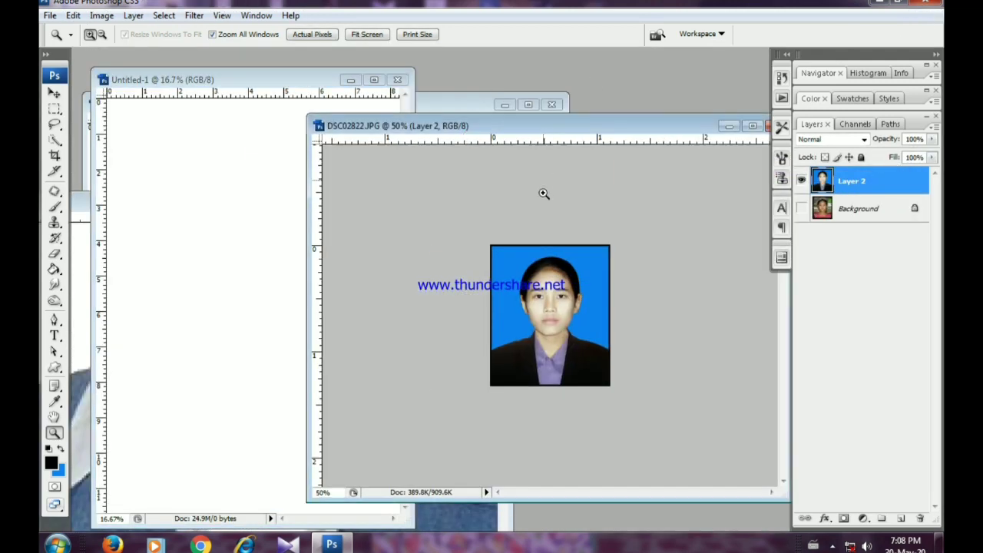
Copy the finished portrait into the blank A4 document and nudge it into the page's upper-left corner with a small margin.
key("v")
left_click_drag(547, 289, 136, 112)
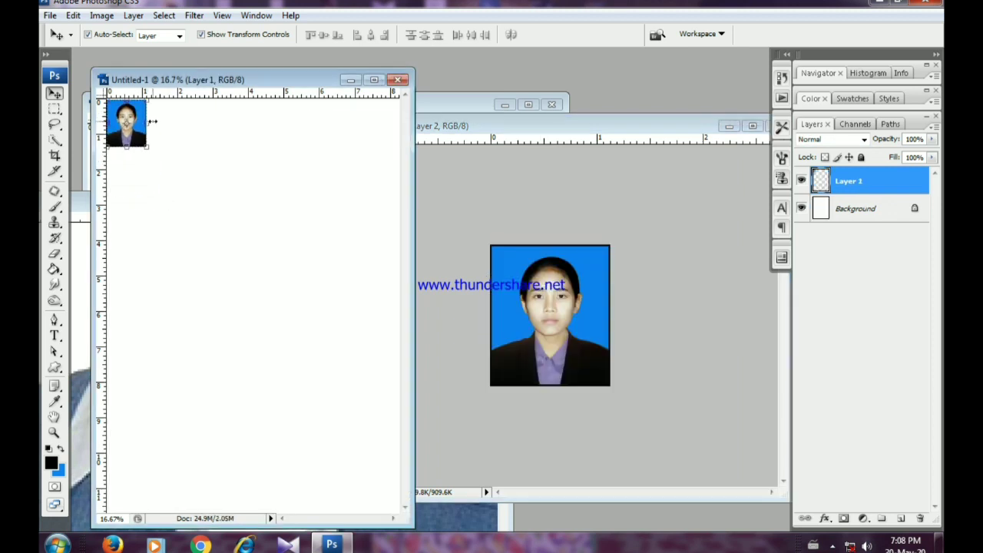
key("Down")
key("Down")
key("Down")
key("Down")
key("Down")
key("Down")
key("Right")
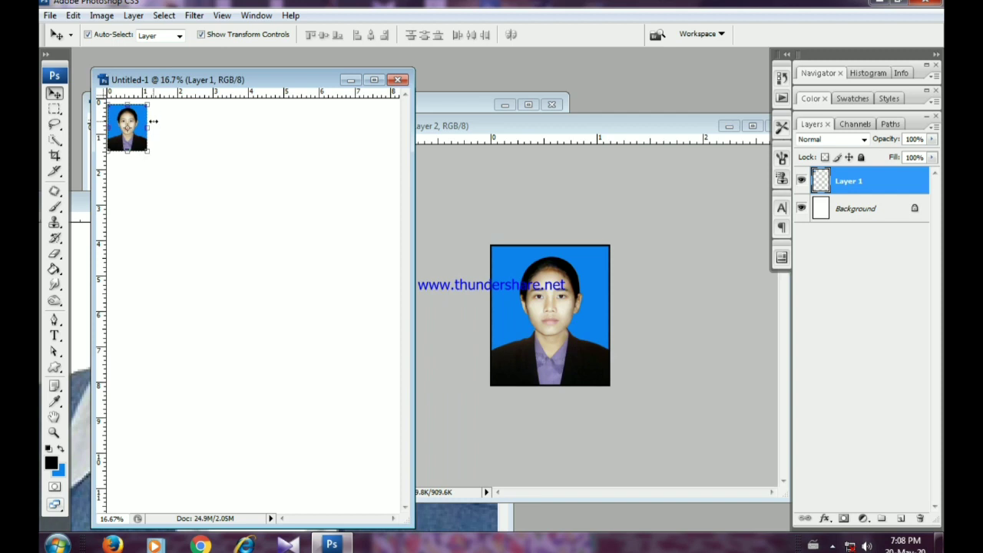
key("shift+Right")
key("shift+Right")
key("shift+Right")
key("shift+Right")
key("shift+Right")
Duplicate the portrait into an evenly spaced row of six across the top of the page and select all six.
left_click_drag(146, 144, 197, 141)
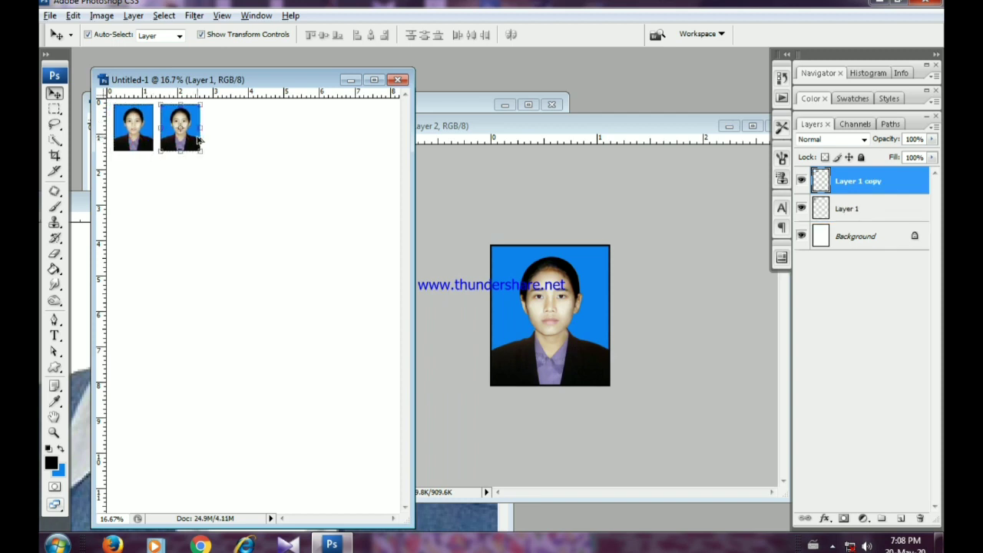
left_click_drag(204, 175, 372, 143)
left_click_drag(383, 192, 134, 117)
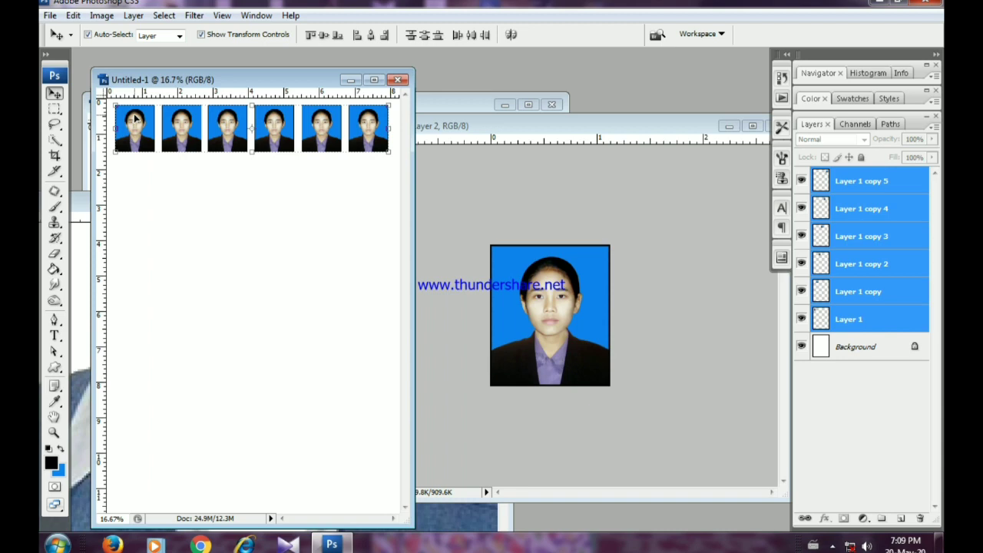
Open the print settings for the A4 sheet and choose the Canon G1000 series printer.
left_click(48, 15)
left_click(110, 375)
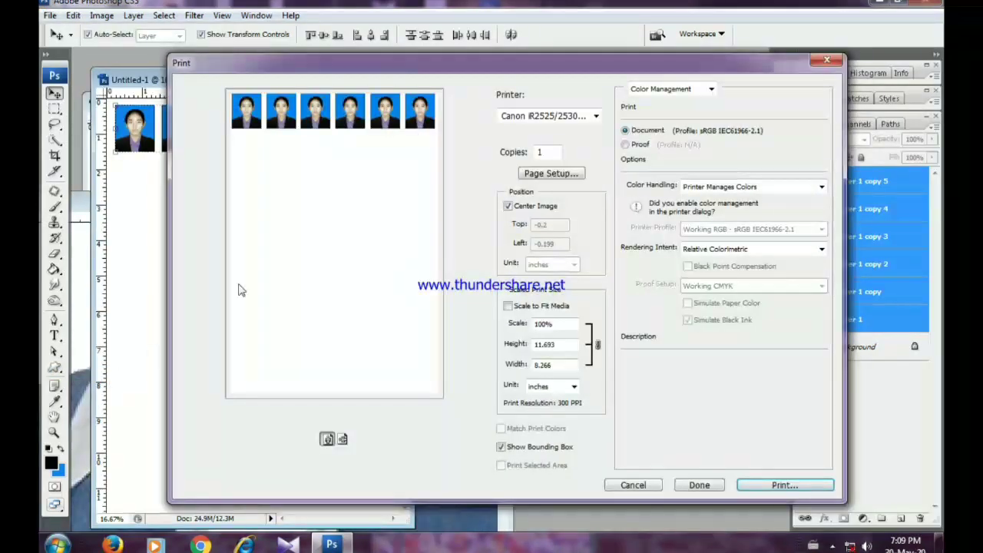
left_click(588, 116)
left_click(561, 198)
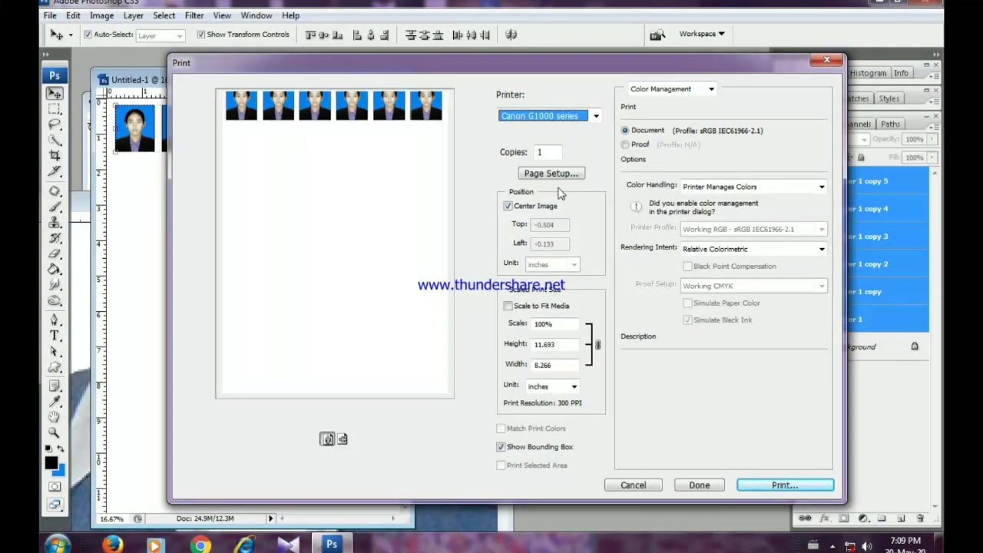
Configure the printer's page setup for Photo Printing with Glossy Photo Paper media and A4 paper size.
left_click(553, 171)
left_click(267, 151)
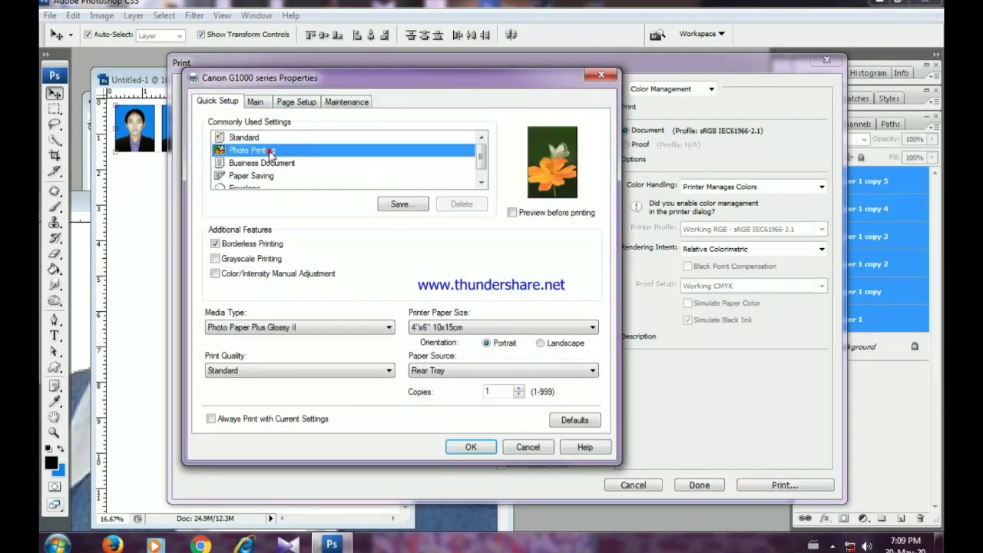
left_click(303, 330)
mouse_move(284, 358)
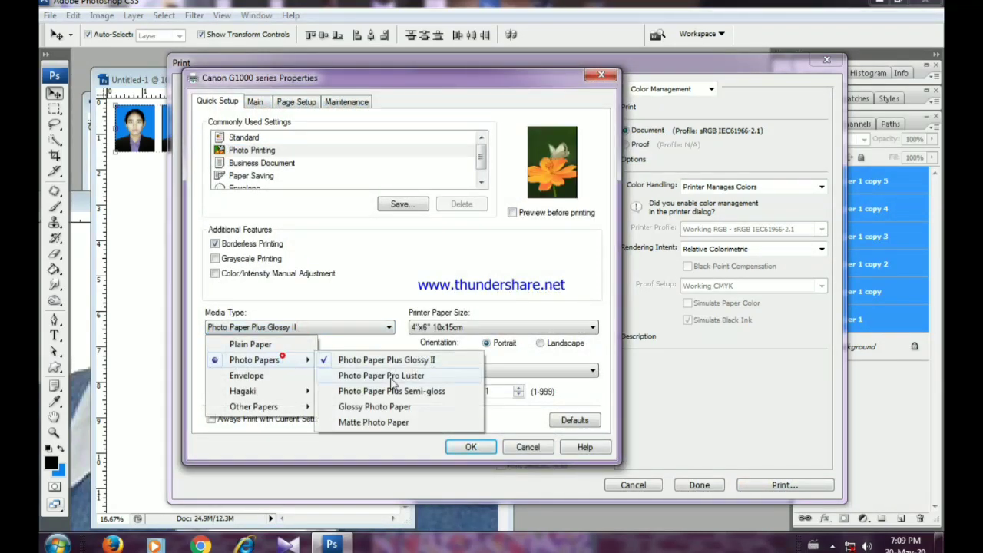
left_click(386, 404)
left_click(443, 329)
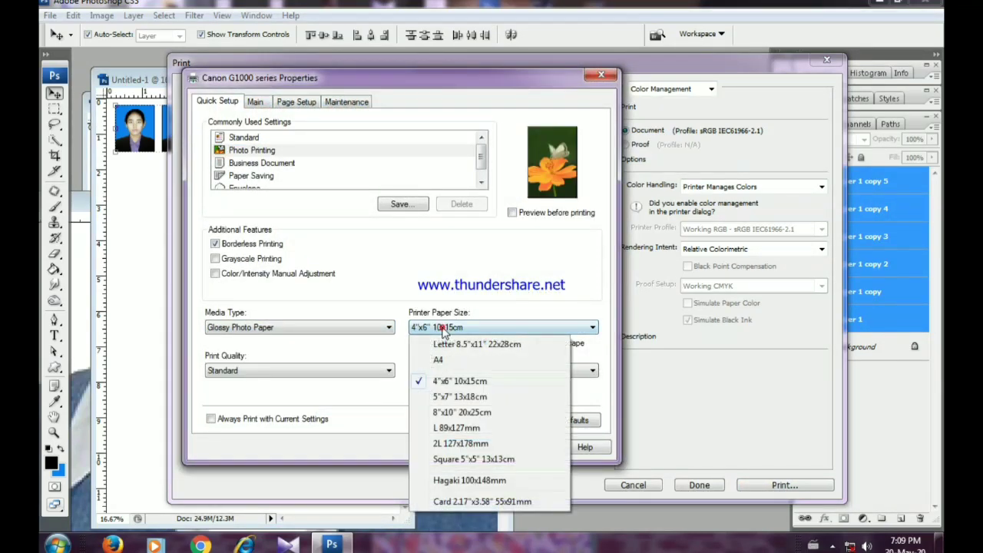
left_click(444, 364)
left_click(470, 449)
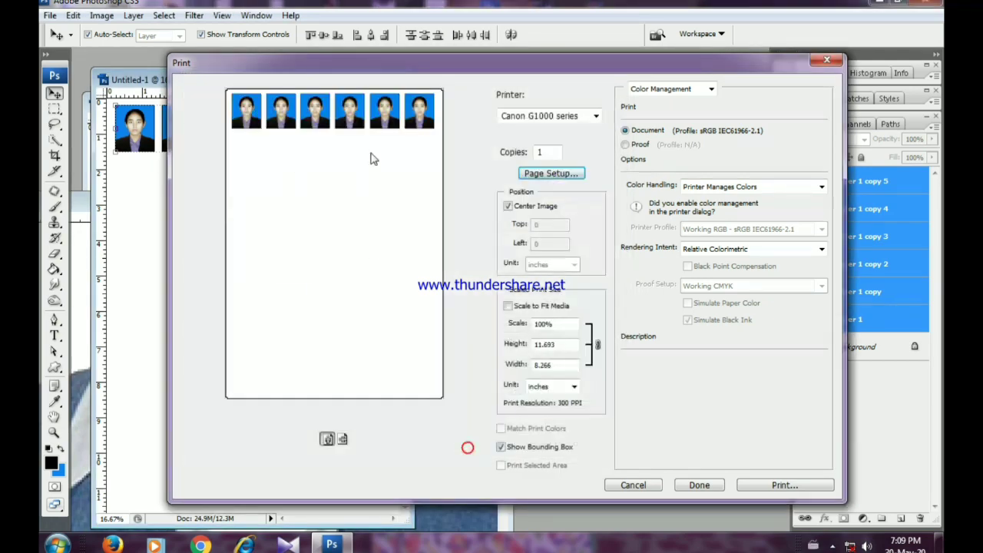